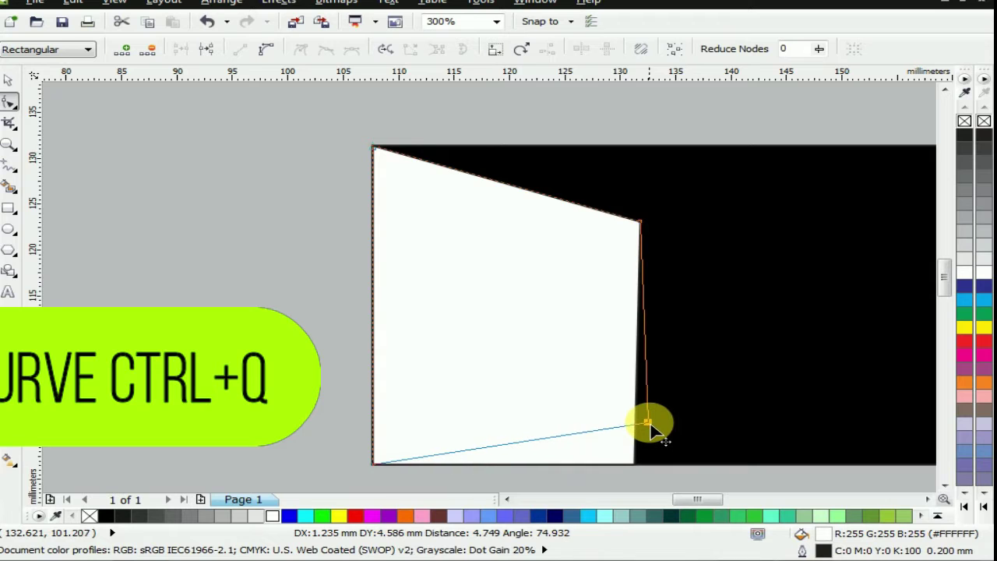
Slant a corner of the white shape and bend its top and bottom edges into curves
{"action": "left_click_drag", "start_coordinate": [602, 395], "coordinate": [717, 457]}
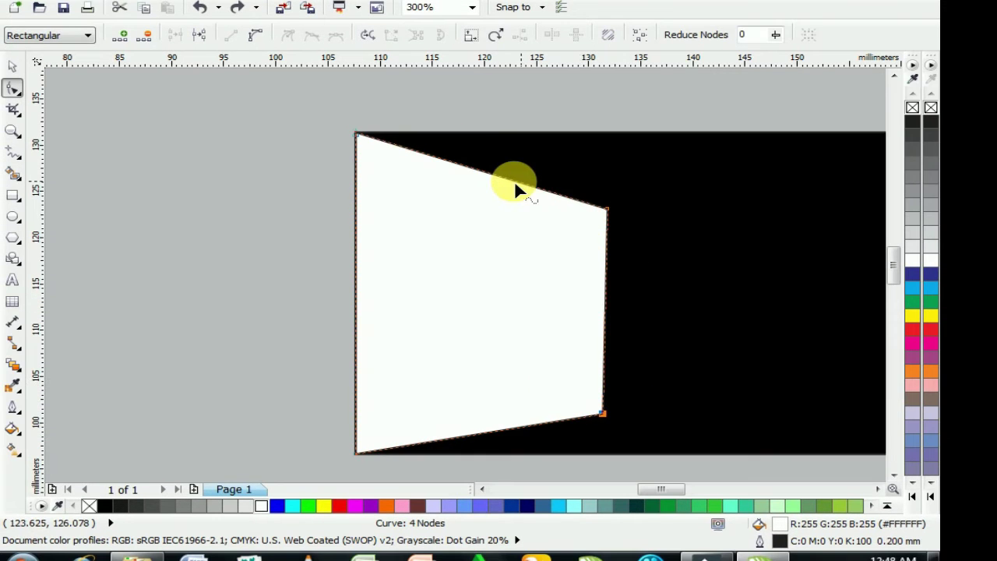
{"action": "left_click", "coordinate": [514, 179]}
{"action": "left_click", "coordinate": [254, 35]}
{"action": "left_click", "coordinate": [501, 178]}
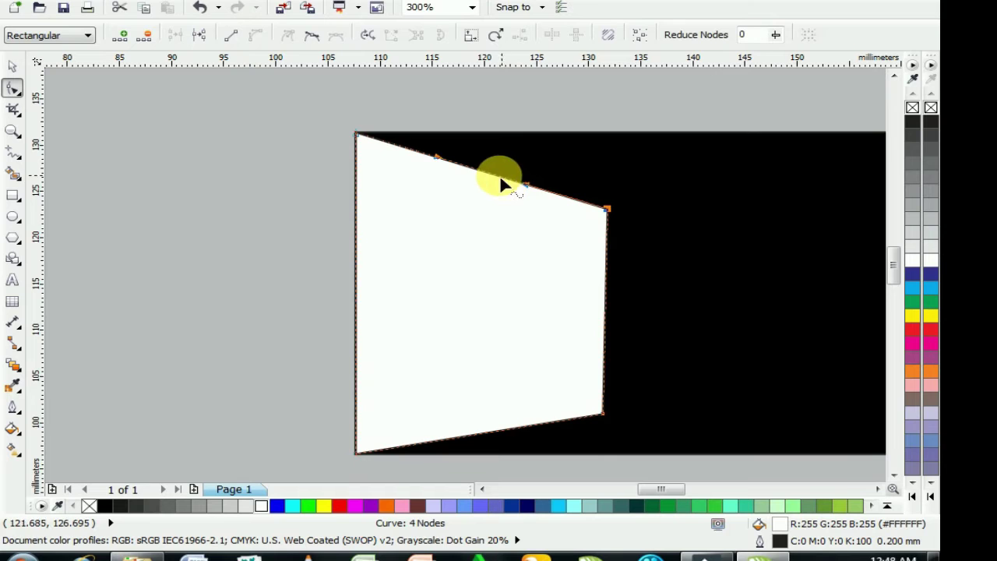
{"action": "left_click_drag", "start_coordinate": [496, 177], "coordinate": [503, 166]}
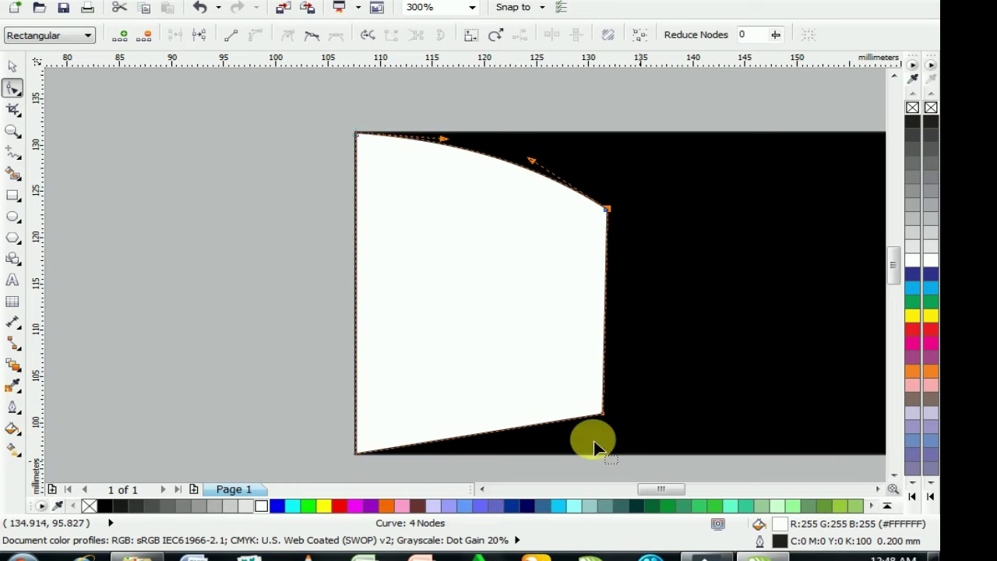
{"action": "right_click", "coordinate": [516, 428]}
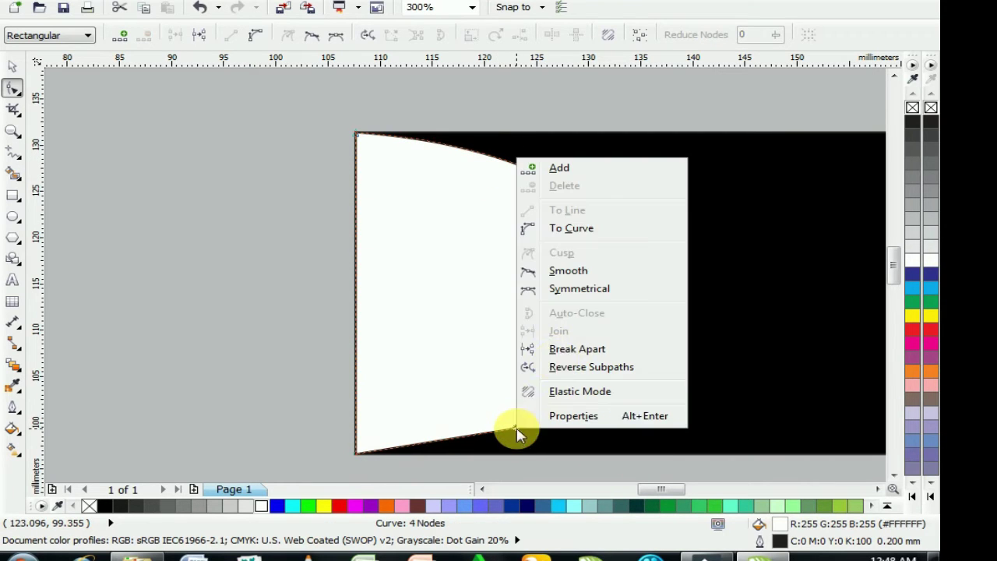
{"action": "left_click", "coordinate": [571, 227]}
{"action": "left_click_drag", "start_coordinate": [508, 431], "coordinate": [514, 441]}
Bulge the right edge outward, delete both right-hand nodes, and narrow the resulting curve
{"action": "left_click", "coordinate": [608, 324]}
{"action": "left_click", "coordinate": [606, 325]}
{"action": "right_click", "coordinate": [606, 325]}
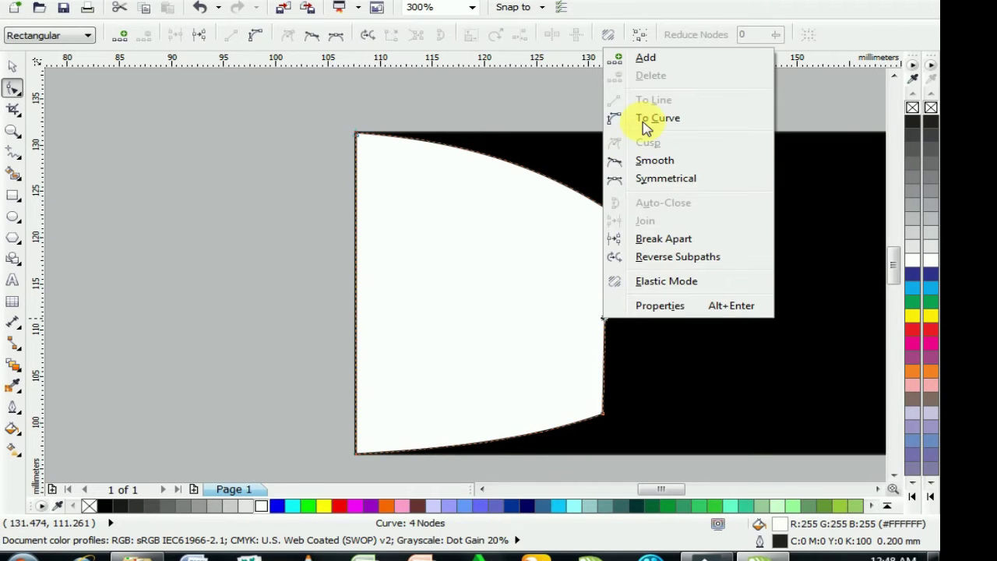
{"action": "left_click", "coordinate": [650, 119]}
{"action": "left_click_drag", "start_coordinate": [607, 325], "coordinate": [645, 320]}
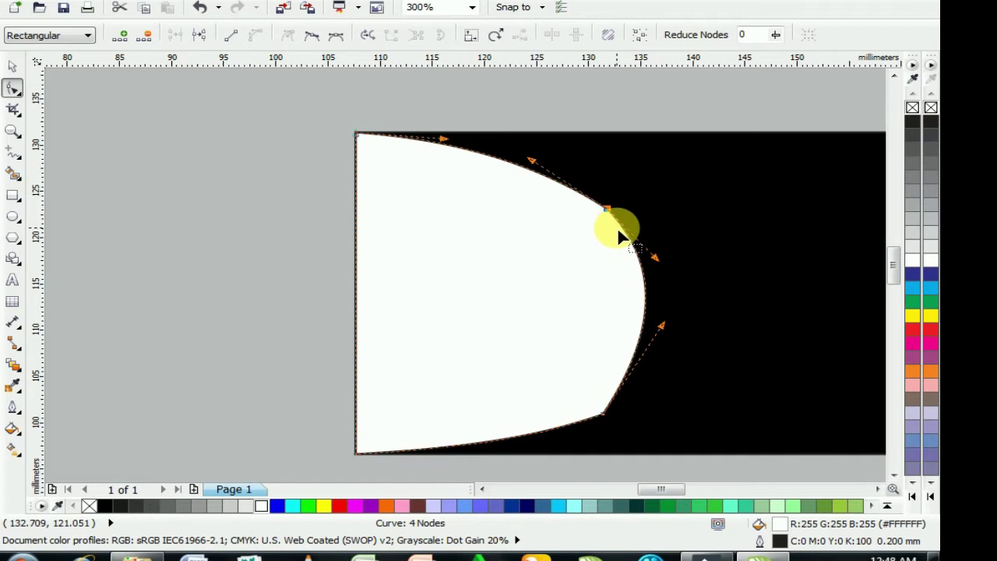
{"action": "key", "text": "Delete"}
{"action": "left_click_drag", "start_coordinate": [597, 396], "coordinate": [632, 454]}
{"action": "key", "text": "Delete"}
{"action": "left_click_drag", "start_coordinate": [557, 418], "coordinate": [545, 427]}
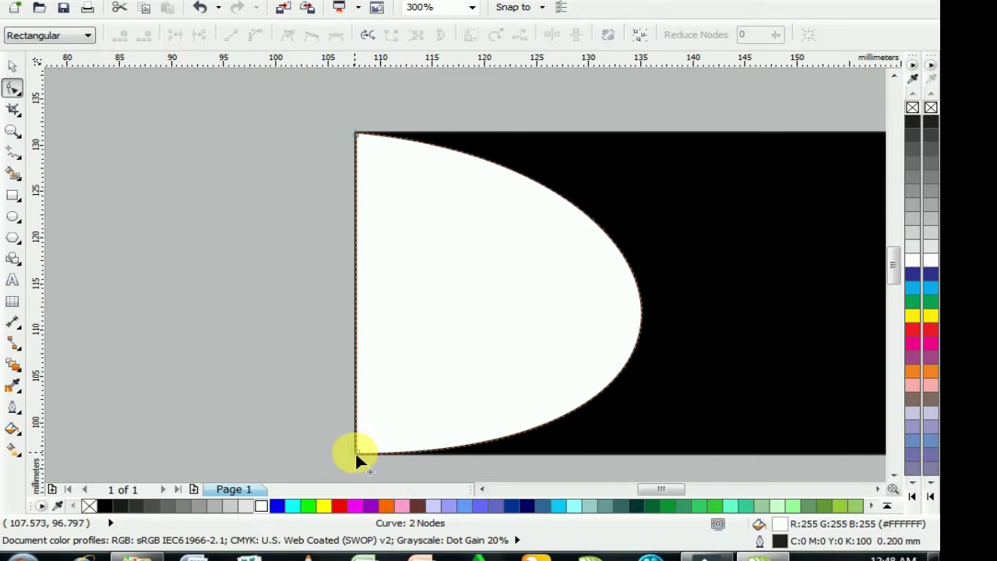
Adjust the end-node handles so the curve tapers into the card's top edge and bottom-left corner
{"action": "left_click", "coordinate": [355, 451]}
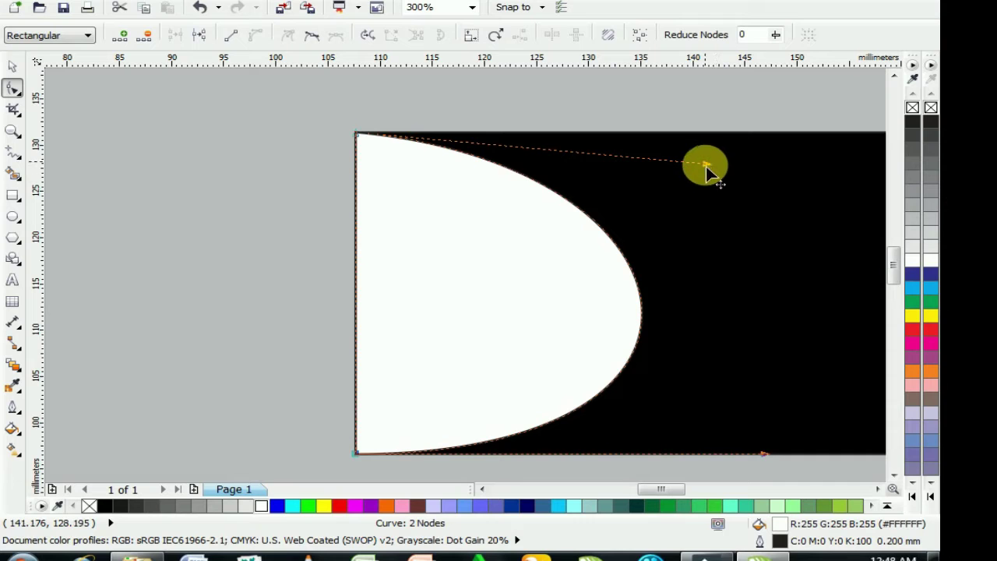
{"action": "left_click_drag", "start_coordinate": [708, 169], "coordinate": [665, 134]}
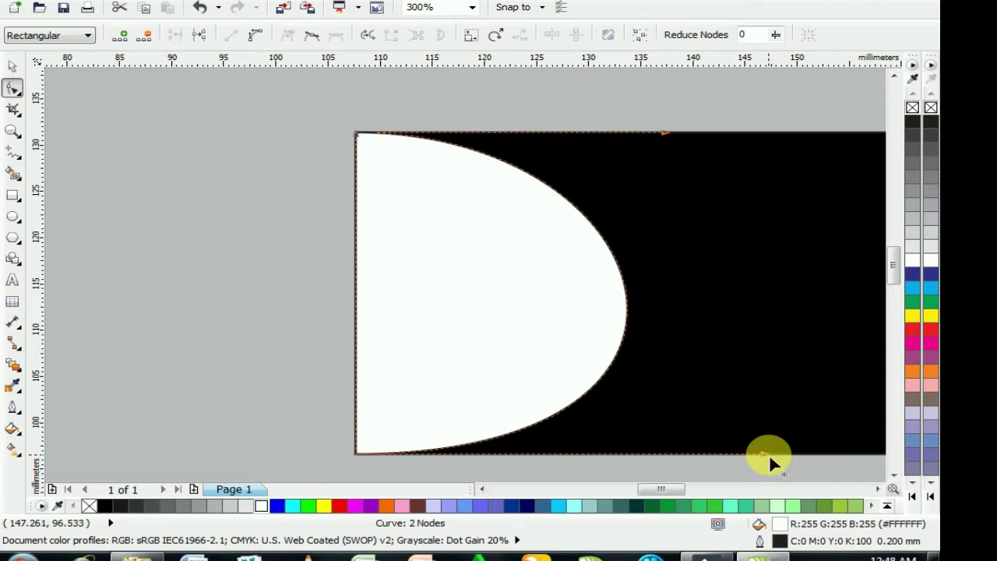
{"action": "mouse_move", "coordinate": [764, 453]}
{"action": "left_mouse_down"}
{"action": "mouse_move", "coordinate": [733, 455]}
{"action": "mouse_move", "coordinate": [735, 469]}
{"action": "mouse_move", "coordinate": [683, 472]}
{"action": "mouse_move", "coordinate": [753, 449]}
{"action": "left_mouse_up"}
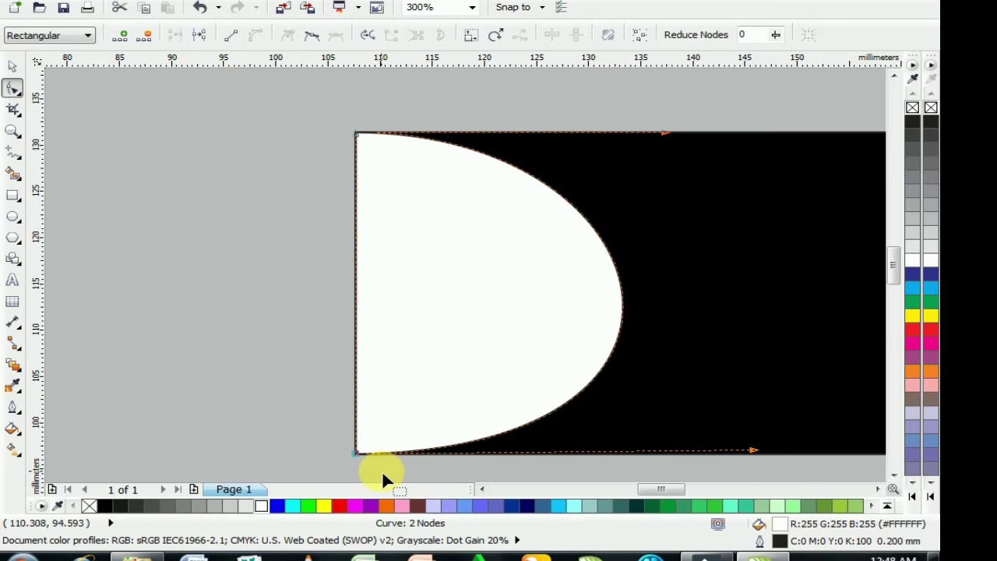
{"action": "scroll", "coordinate": [366, 458], "scroll_direction": "up", "scroll_amount": 2}
{"action": "left_click", "coordinate": [308, 449]}
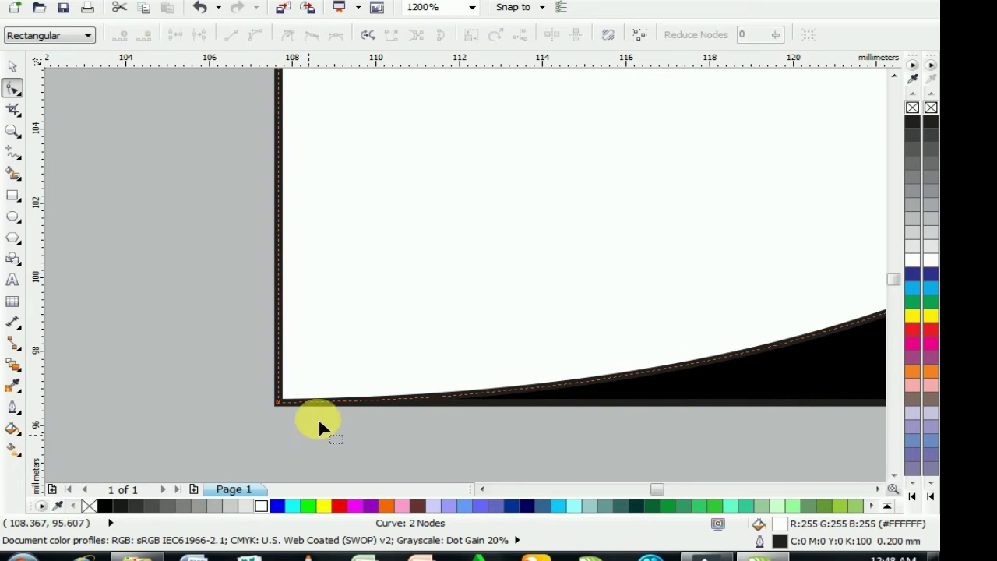
{"action": "scroll", "coordinate": [347, 401], "scroll_direction": "down", "scroll_amount": 2}
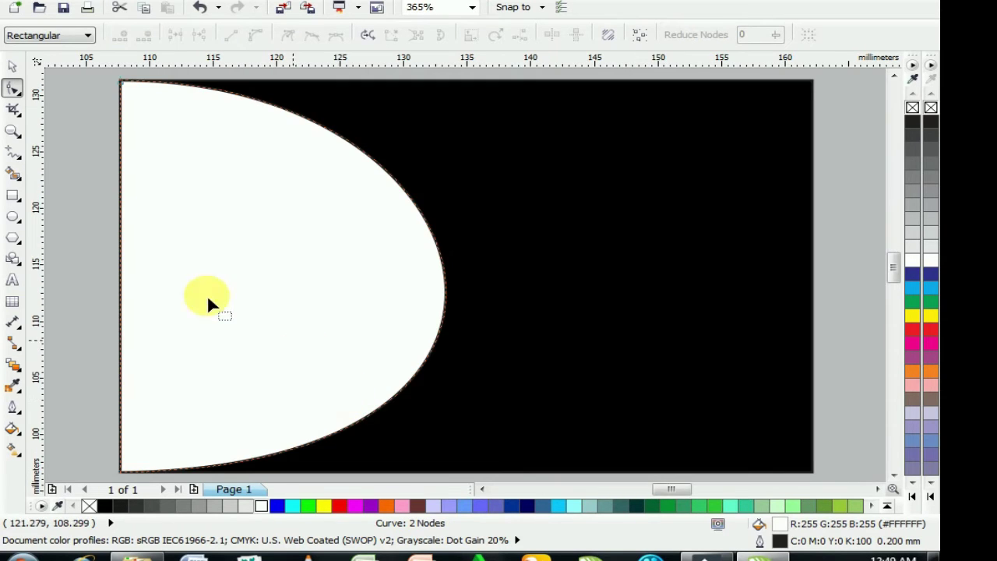
Fill the white curved shape green
{"action": "left_click", "coordinate": [11, 72]}
{"action": "left_click", "coordinate": [660, 232]}
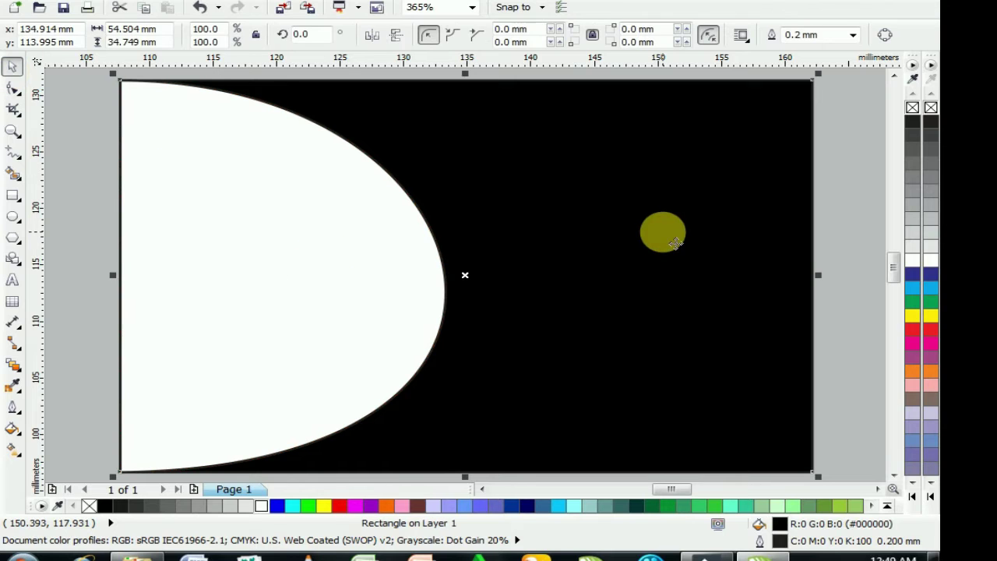
{"action": "left_click", "coordinate": [380, 302]}
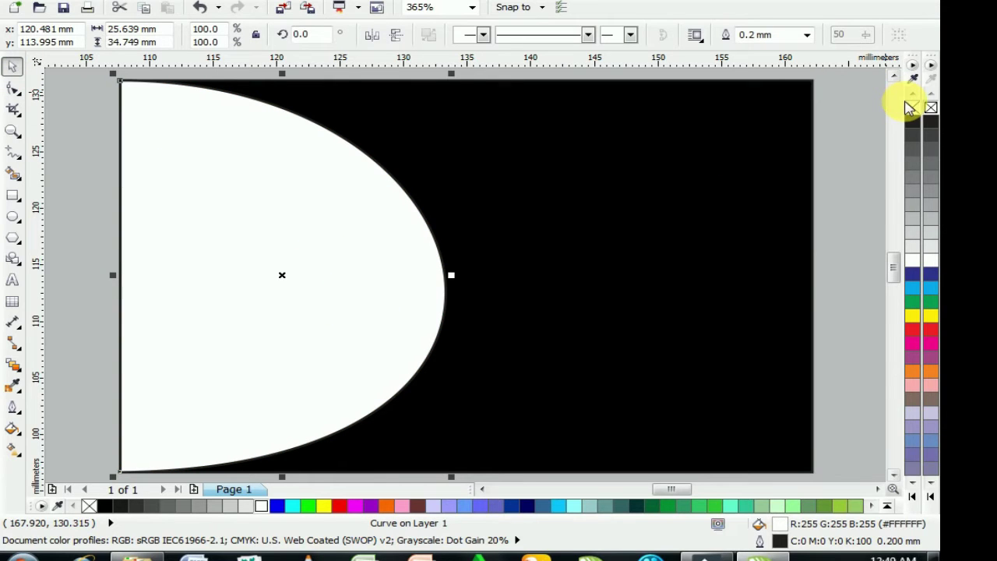
{"action": "left_click", "coordinate": [699, 505]}
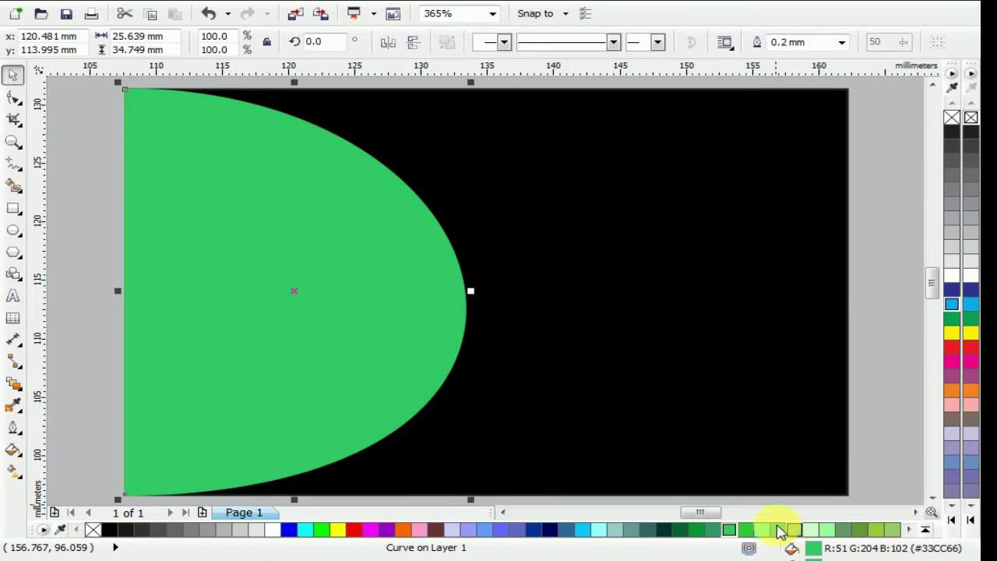
Give the background rectangle a grey-to-light-grey Square fountain fill and remove its outline
{"action": "left_click", "coordinate": [666, 324]}
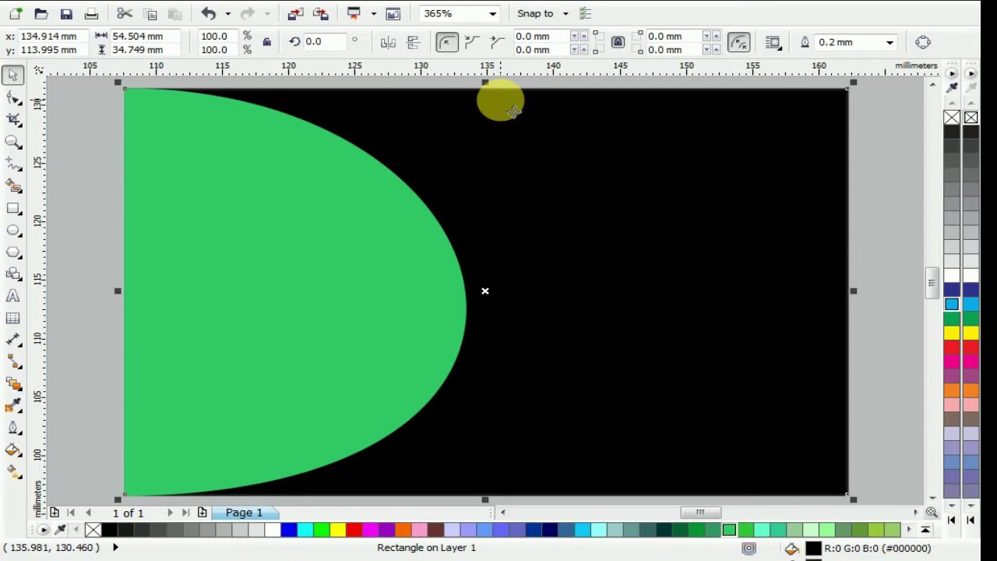
{"action": "key", "text": "F11"}
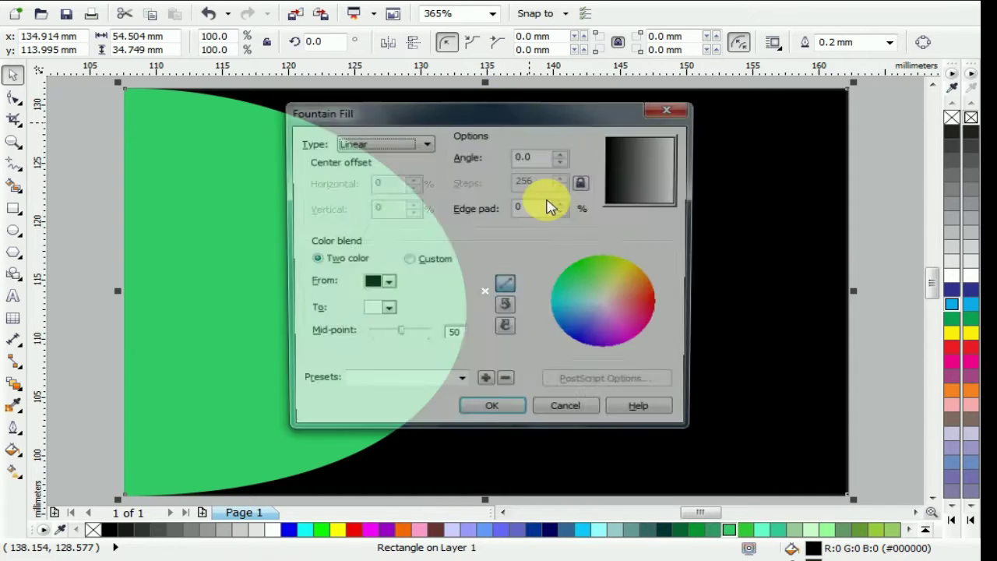
{"action": "left_click", "coordinate": [383, 284]}
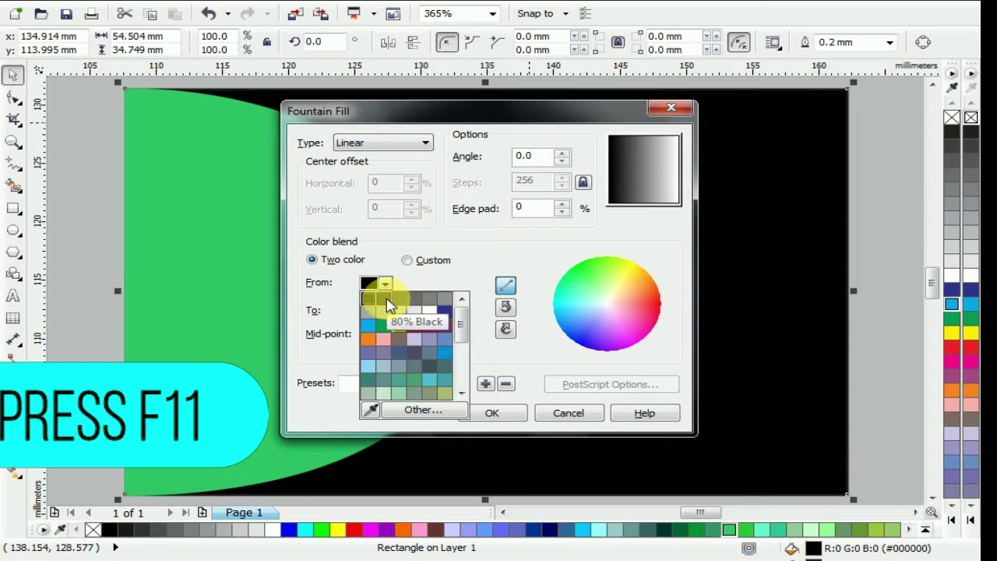
{"action": "left_click", "coordinate": [411, 301]}
{"action": "left_click", "coordinate": [385, 310]}
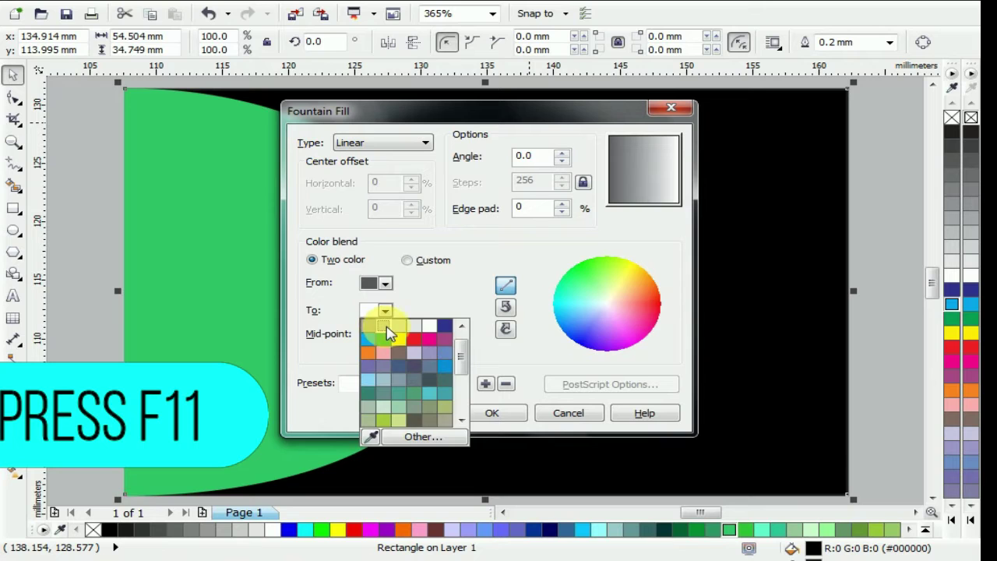
{"action": "left_click", "coordinate": [387, 331]}
{"action": "left_click", "coordinate": [383, 143]}
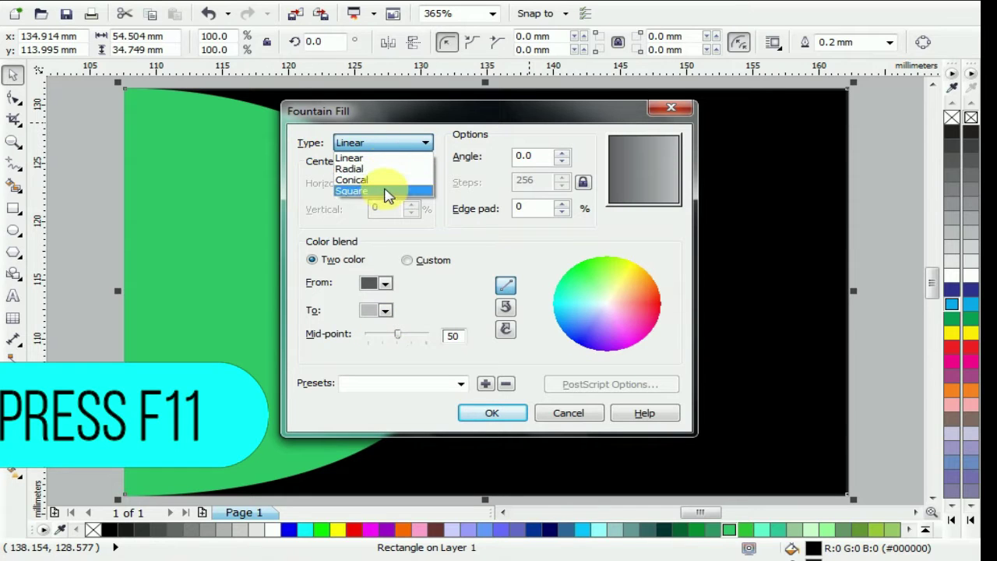
{"action": "left_click", "coordinate": [387, 191]}
{"action": "left_click", "coordinate": [489, 414]}
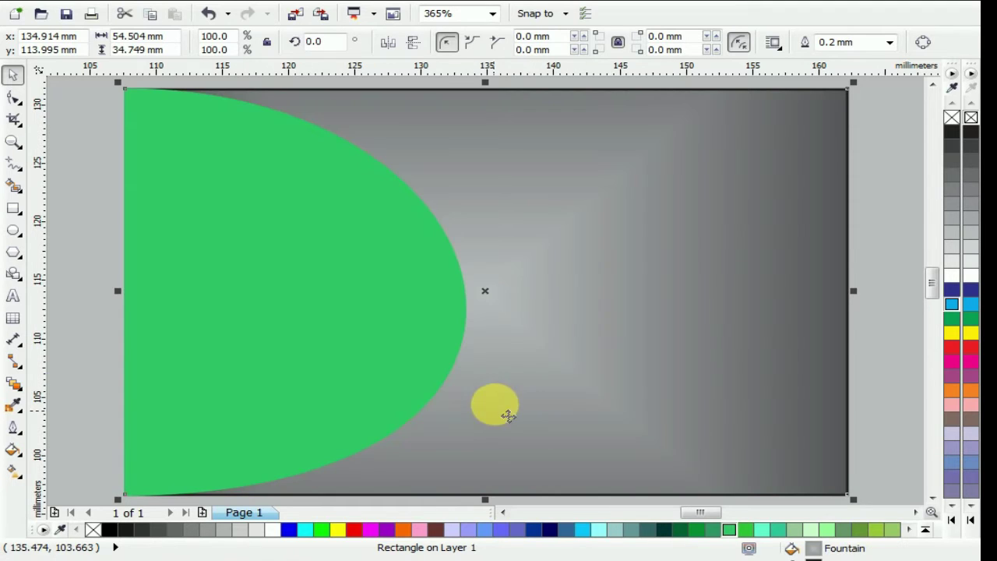
{"action": "left_click", "coordinate": [951, 123]}
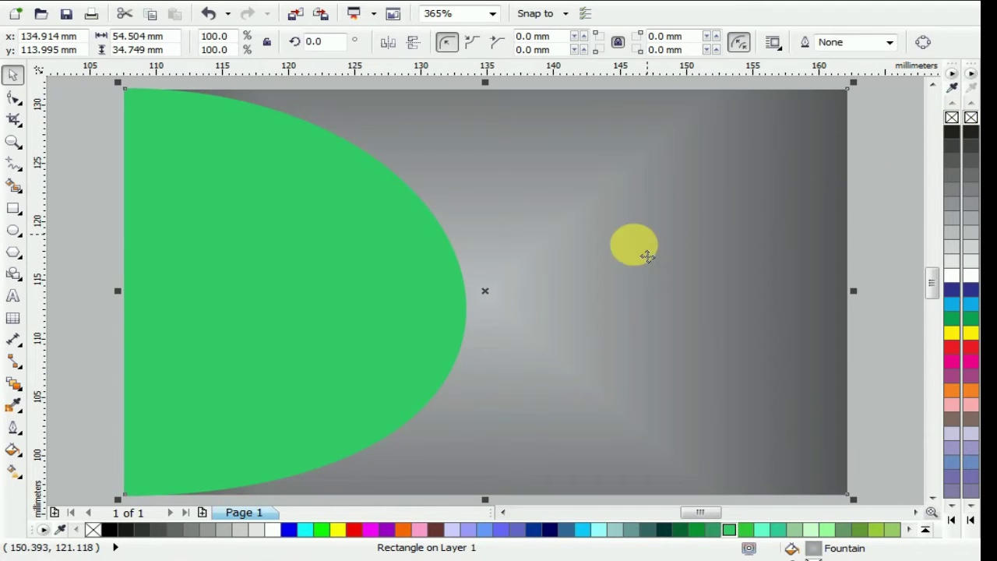
Darken the starting grey of the background's square fountain fill
{"action": "key", "text": "F11"}
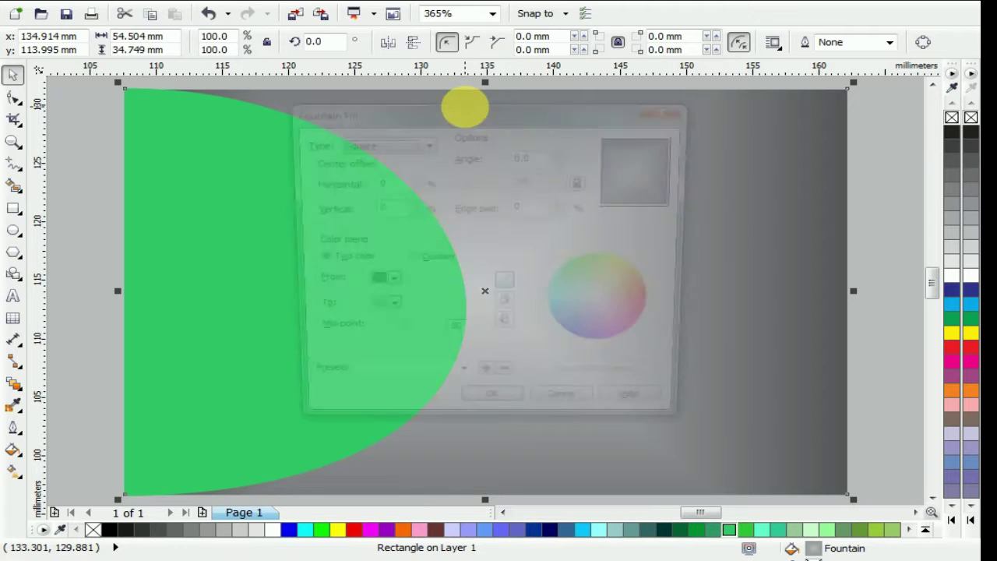
{"action": "left_click", "coordinate": [386, 284]}
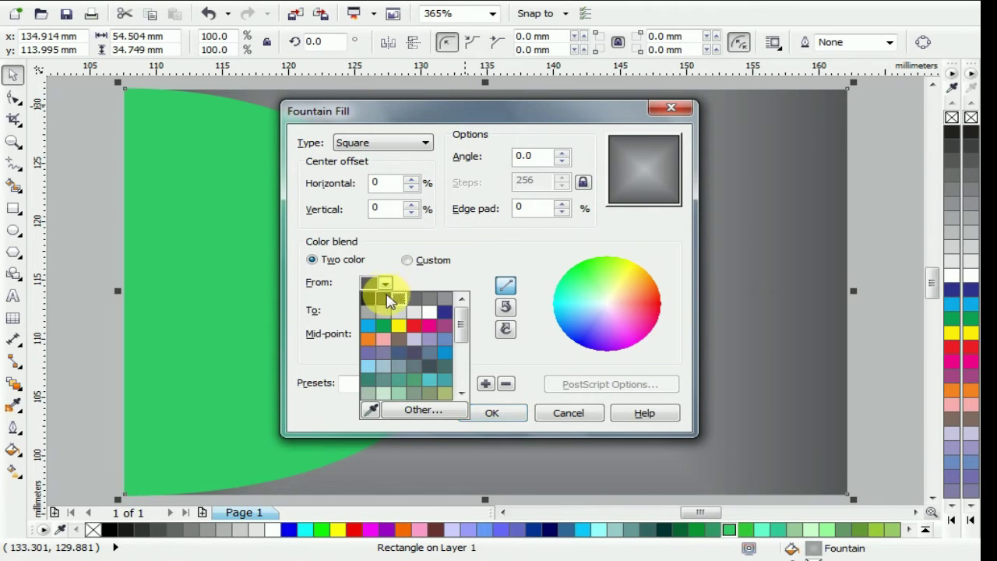
{"action": "left_click", "coordinate": [391, 300]}
{"action": "left_click", "coordinate": [475, 409]}
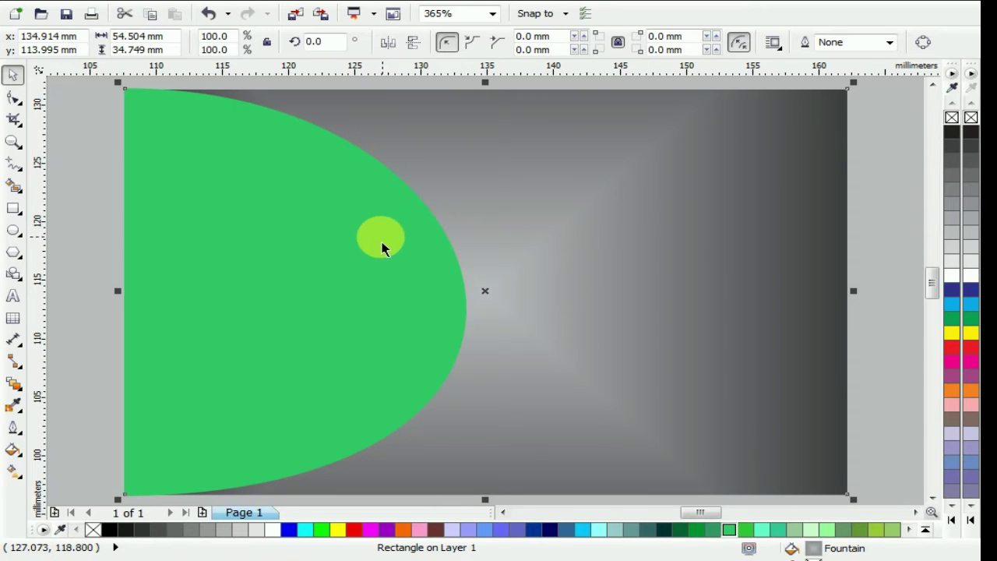
{"action": "left_click", "coordinate": [545, 173]}
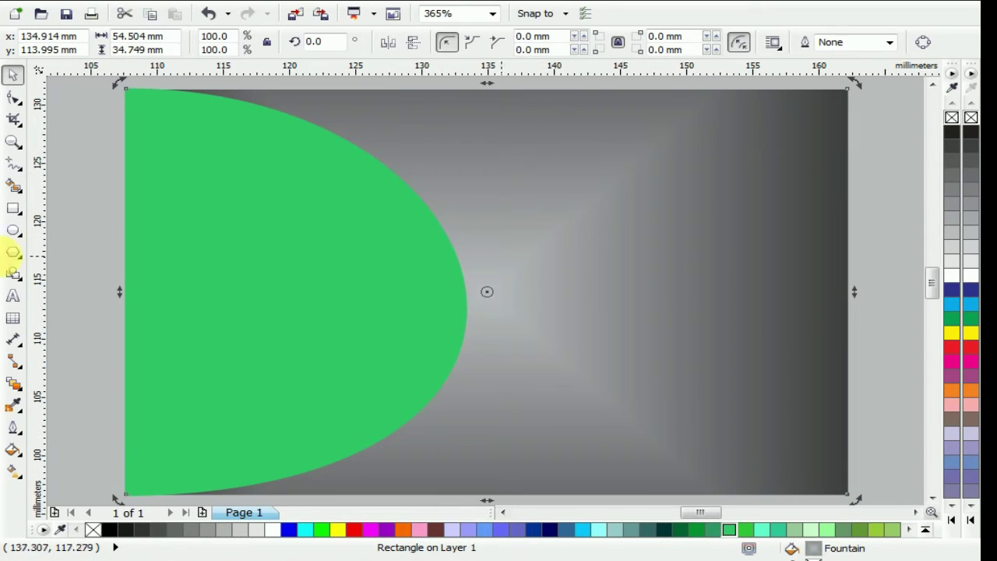
Draw a small white rectangle to the left of the card
{"action": "left_click", "coordinate": [78, 200]}
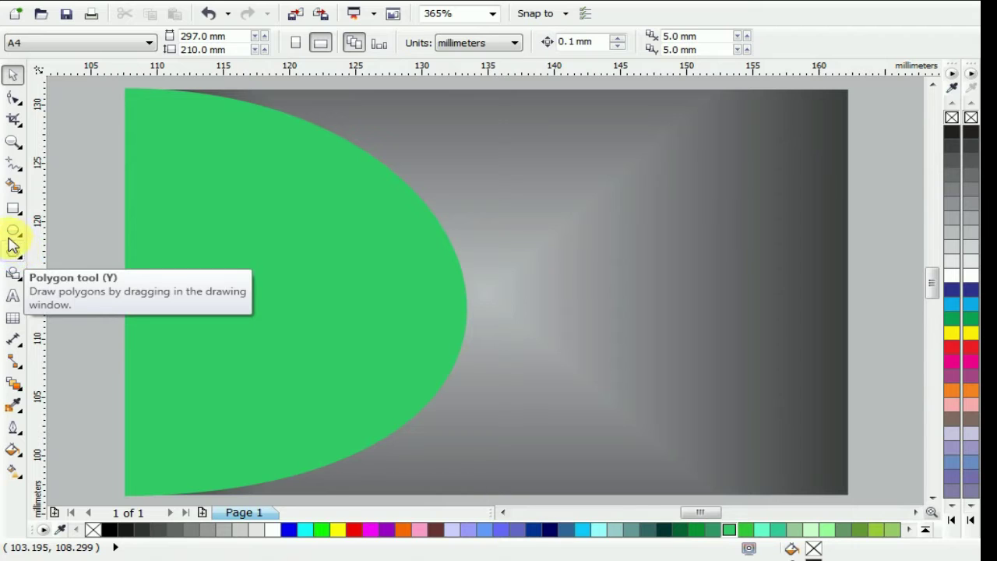
{"action": "left_click", "coordinate": [12, 209]}
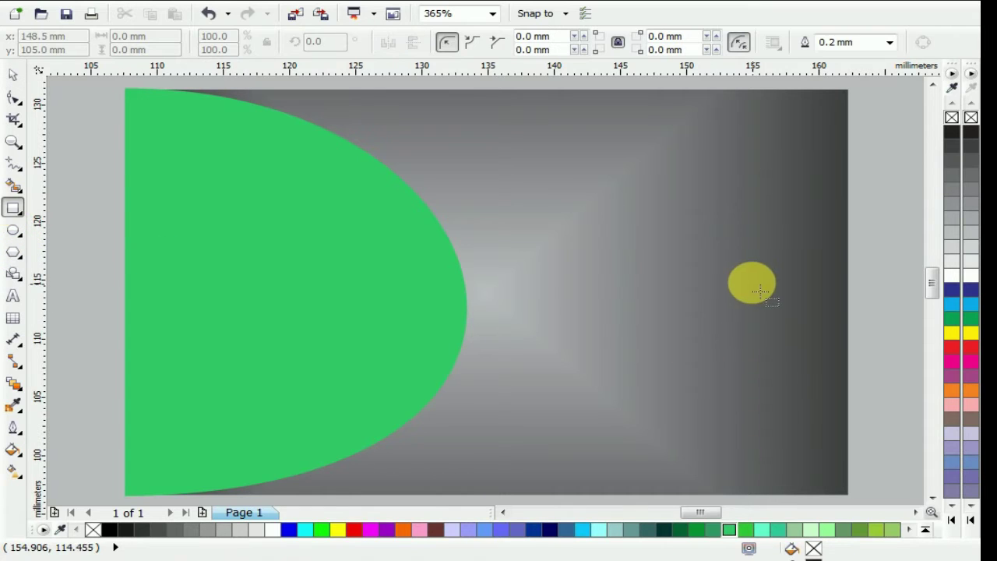
{"action": "scroll", "coordinate": [753, 283], "scroll_direction": "down", "scroll_amount": 3}
{"action": "scroll", "coordinate": [370, 294], "scroll_direction": "up", "scroll_amount": 2}
{"action": "left_click_drag", "start_coordinate": [333, 282], "coordinate": [360, 317]}
{"action": "left_click", "coordinate": [13, 75]}
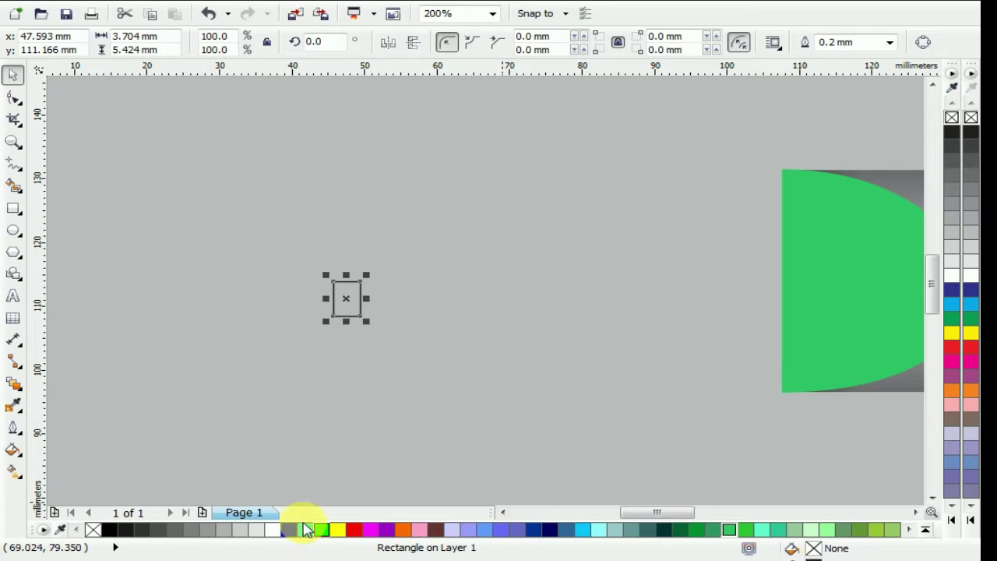
{"action": "left_click", "coordinate": [272, 529]}
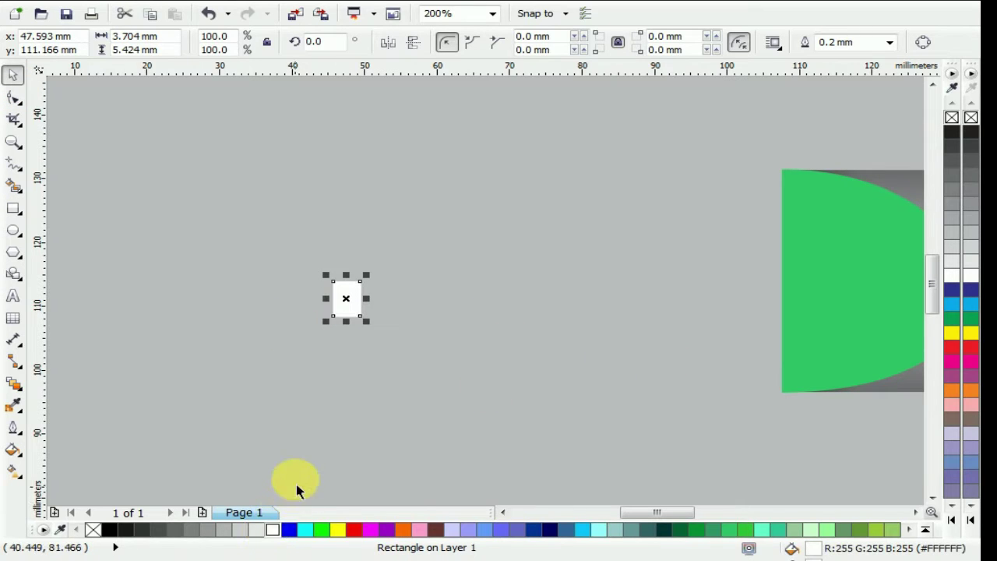
Place a copy of the rectangle directly above it and fill the copy dark grey
{"action": "left_click", "coordinate": [296, 491]}
{"action": "left_click", "coordinate": [345, 296]}
{"action": "left_click_drag", "start_coordinate": [345, 297], "coordinate": [345, 264]}
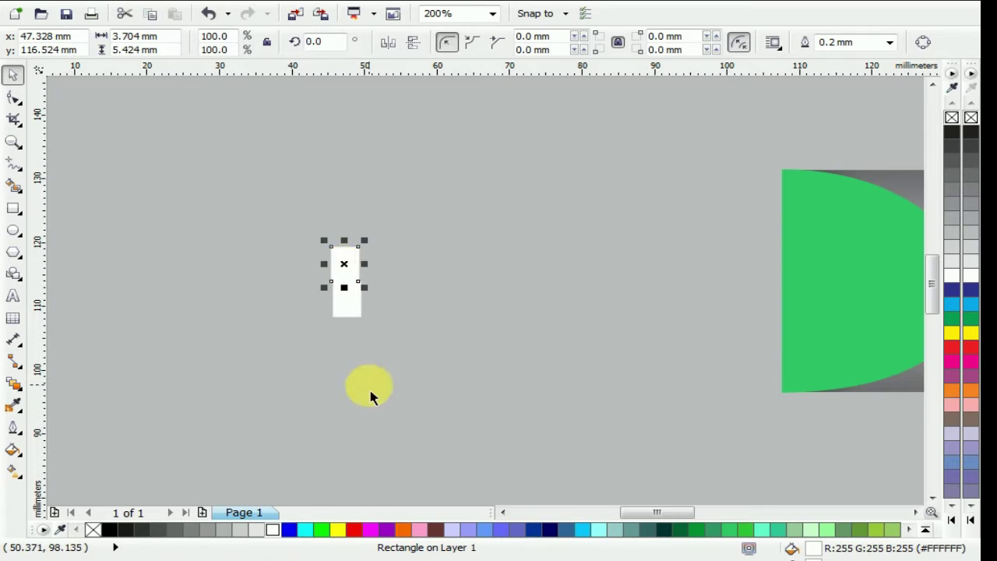
{"action": "left_click", "coordinate": [158, 530]}
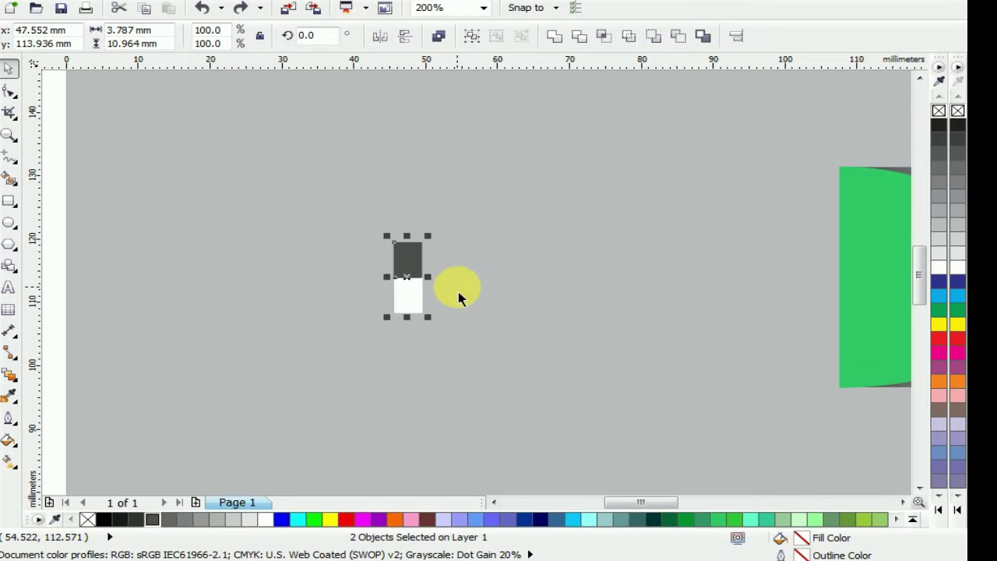
Copy the rectangle pair to the right and mirror it horizontally into a 2×2 checkerboard
{"action": "mouse_move", "coordinate": [422, 290]}
{"action": "left_mouse_down"}
{"action": "mouse_move", "coordinate": [448, 291]}
{"action": "mouse_move", "coordinate": [438, 283]}
{"action": "left_mouse_up"}
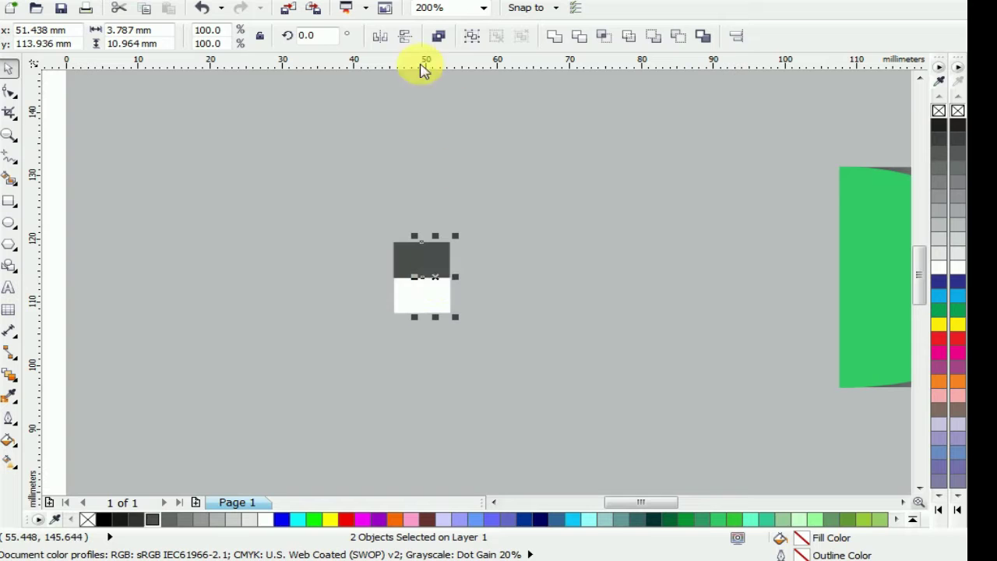
{"action": "left_click", "coordinate": [405, 39]}
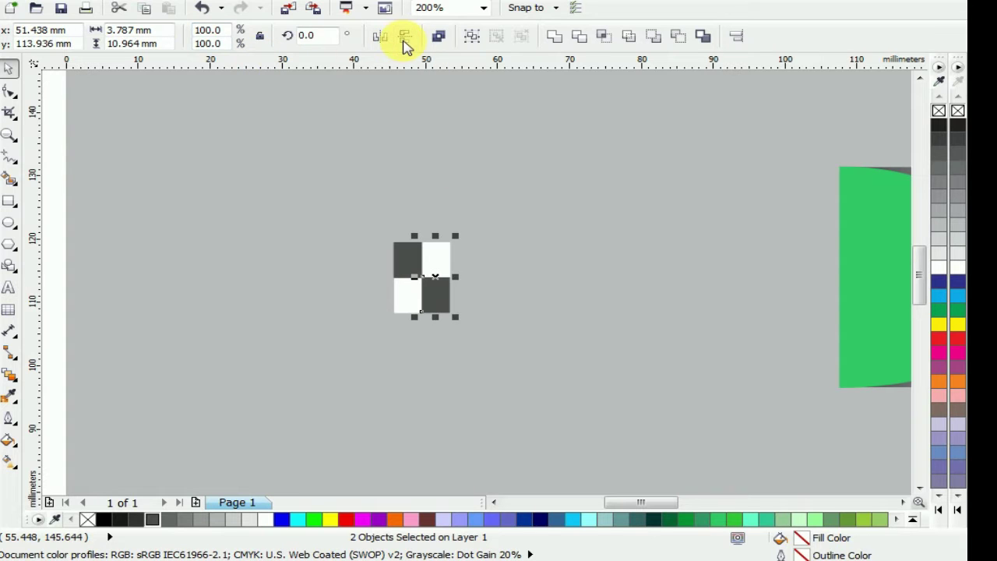
{"action": "left_click_drag", "start_coordinate": [354, 201], "coordinate": [528, 343]}
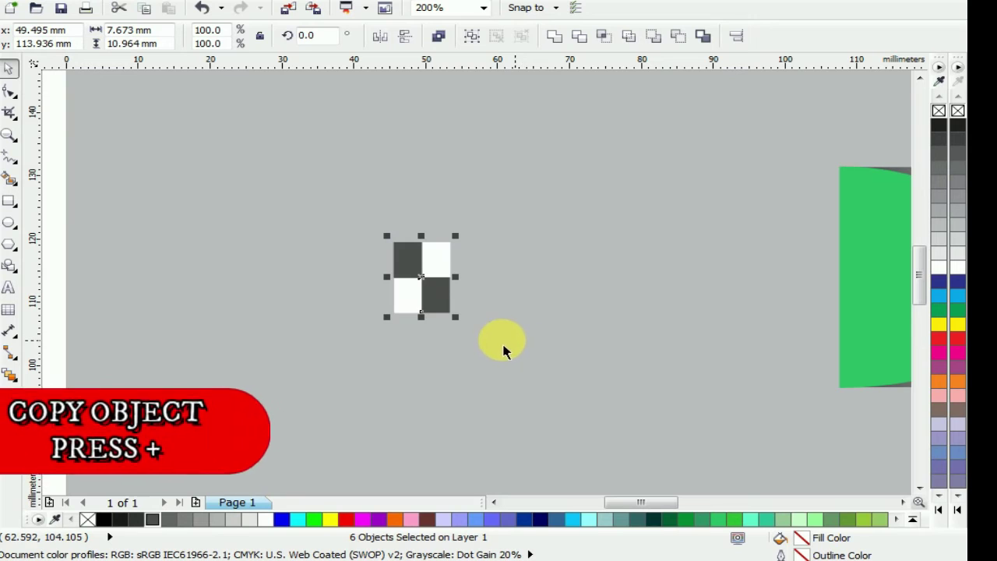
Drop a duplicate of the 2×2 checkerboard block right beside the original
{"action": "key", "text": "plus"}
{"action": "left_click_drag", "start_coordinate": [434, 288], "coordinate": [465, 279]}
{"action": "key", "text": "ctrl+z"}
{"action": "left_click_drag", "start_coordinate": [345, 194], "coordinate": [515, 354]}
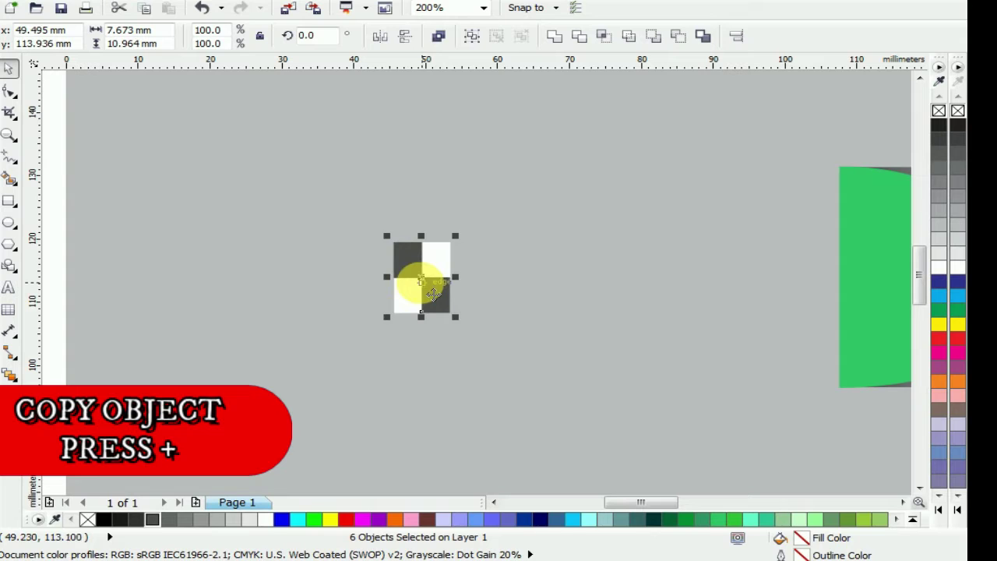
{"action": "left_click_drag", "start_coordinate": [434, 289], "coordinate": [474, 272]}
{"action": "key", "text": "KP_Add"}
Extend the checker blocks into a long horizontal strip using repeated duplicates with Ctrl+R
{"action": "scroll", "coordinate": [49, 248], "scroll_direction": "right", "scroll_amount": 5}
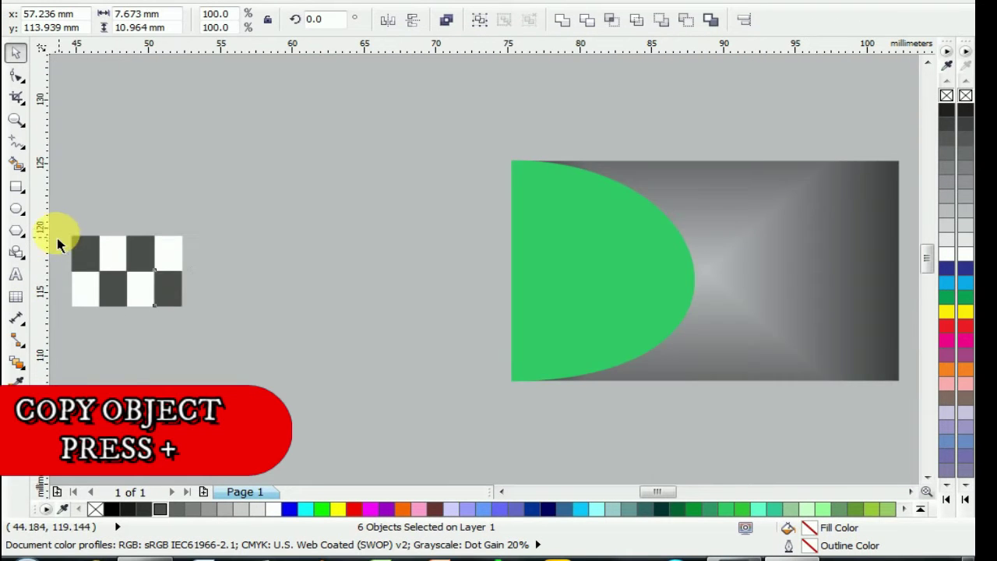
{"action": "scroll", "coordinate": [87, 219], "scroll_direction": "up", "scroll_amount": 1}
{"action": "key", "text": "Left"}
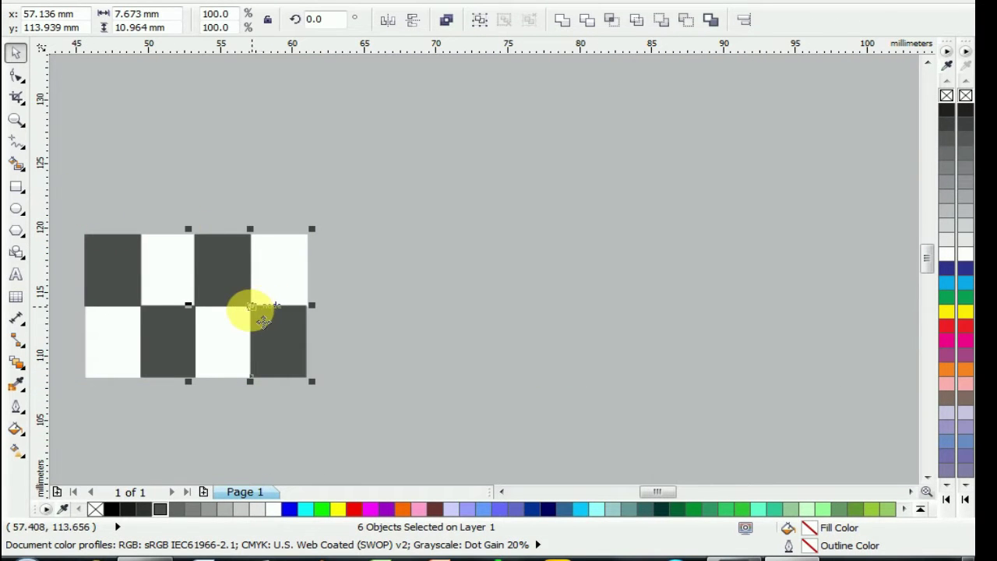
{"action": "left_click_drag", "start_coordinate": [251, 308], "coordinate": [362, 317]}
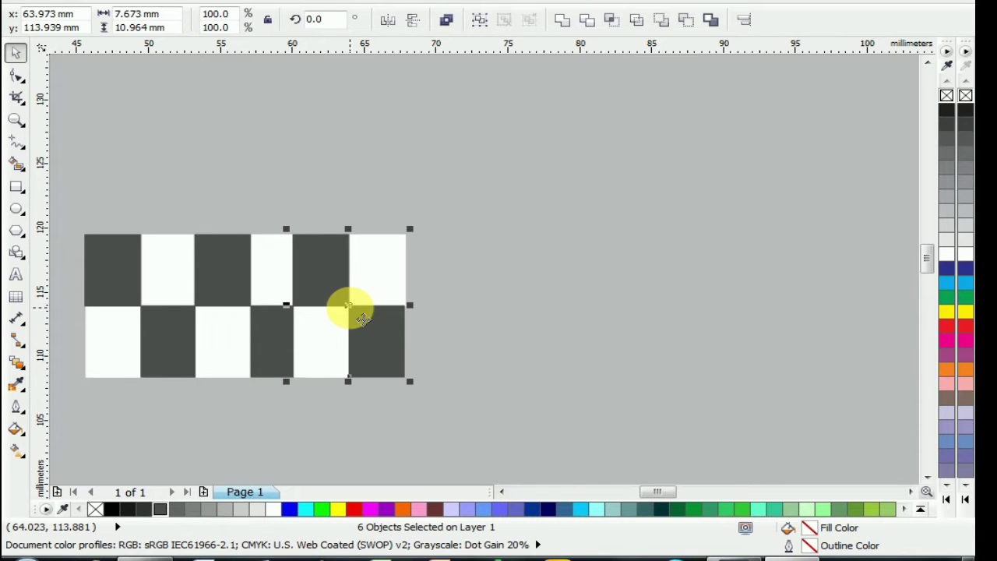
{"action": "key", "text": "ctrl+r"}
{"action": "key", "text": "ctrl+r"}
{"action": "key", "text": "ctrl+r"}
{"action": "key", "text": "ctrl+r"}
{"action": "key", "text": "ctrl+r"}
{"action": "key", "text": "ctrl+r"}
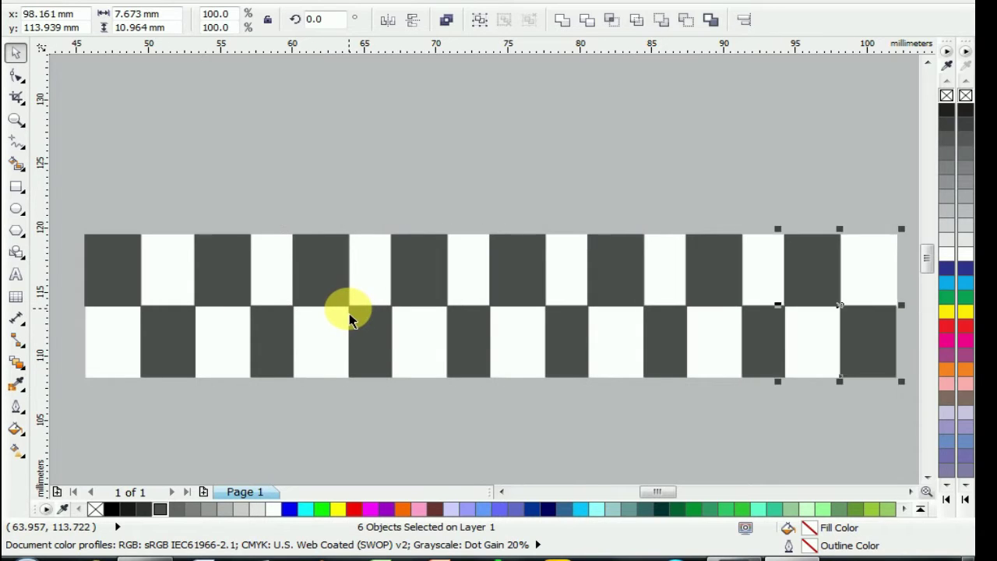
{"action": "key", "text": "F4"}
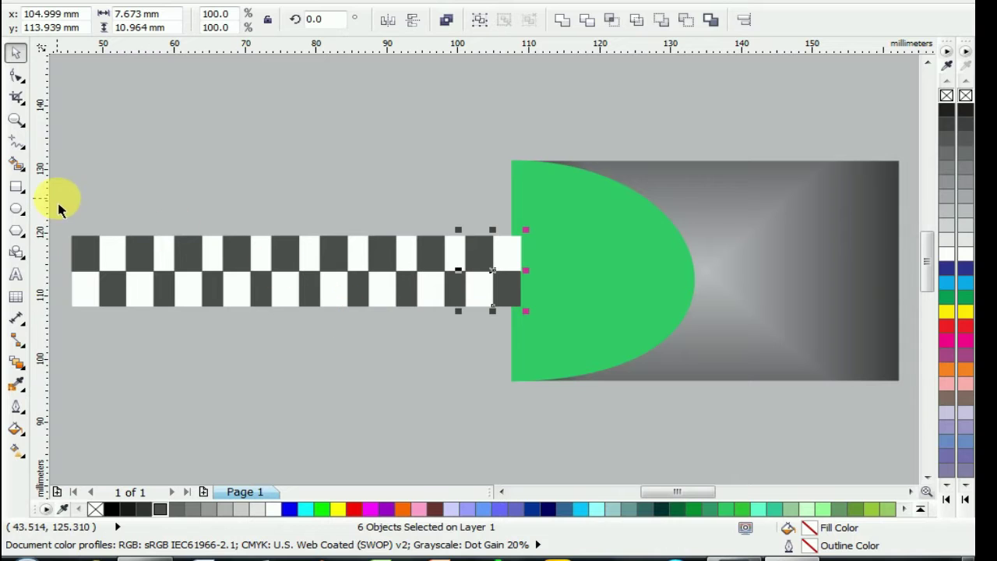
Stack copies of the strip downward into a tall panel, dismissing the save prompt
{"action": "left_click_drag", "start_coordinate": [70, 201], "coordinate": [546, 356]}
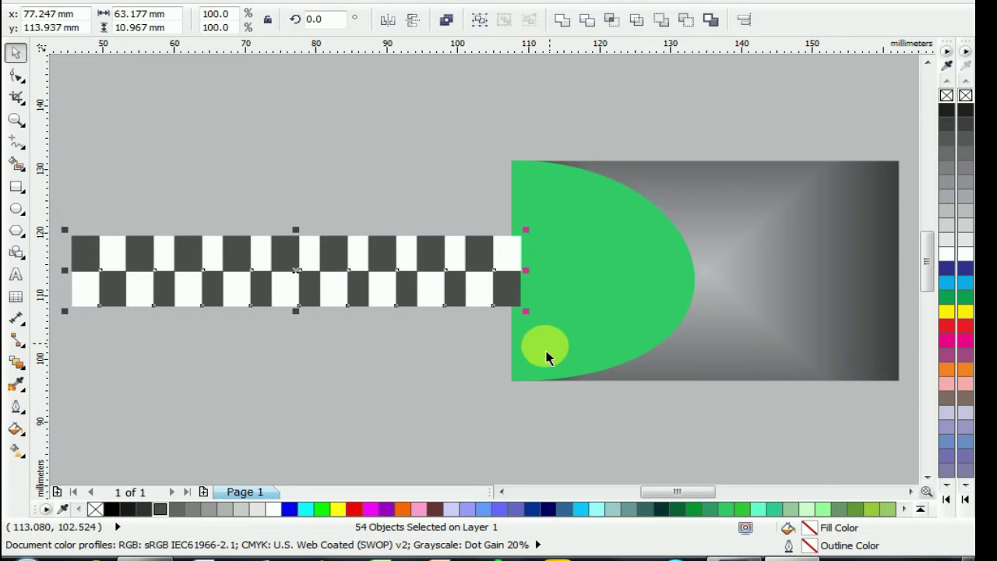
{"action": "left_click_drag", "start_coordinate": [298, 273], "coordinate": [299, 343]}
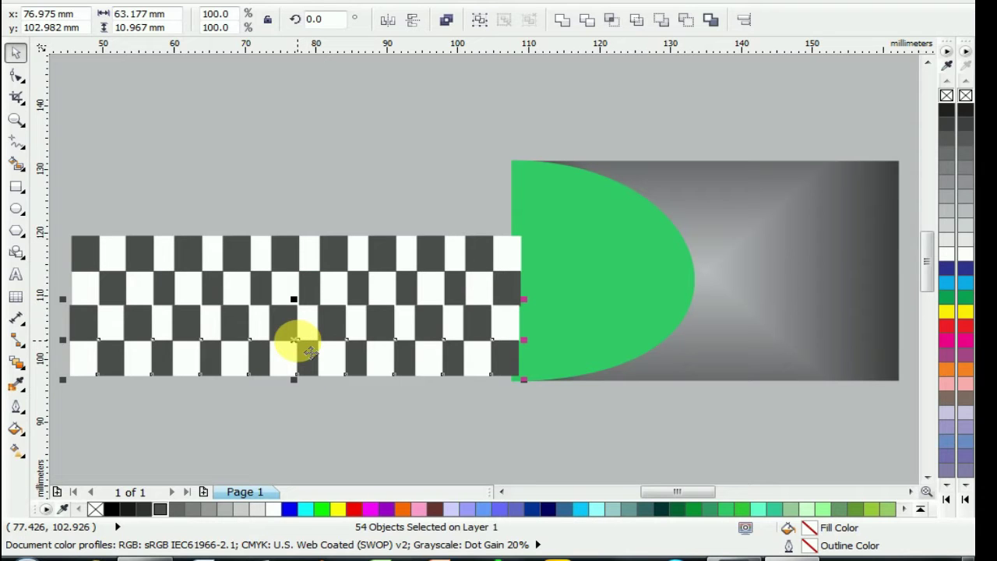
{"action": "key", "text": "ctrl+r"}
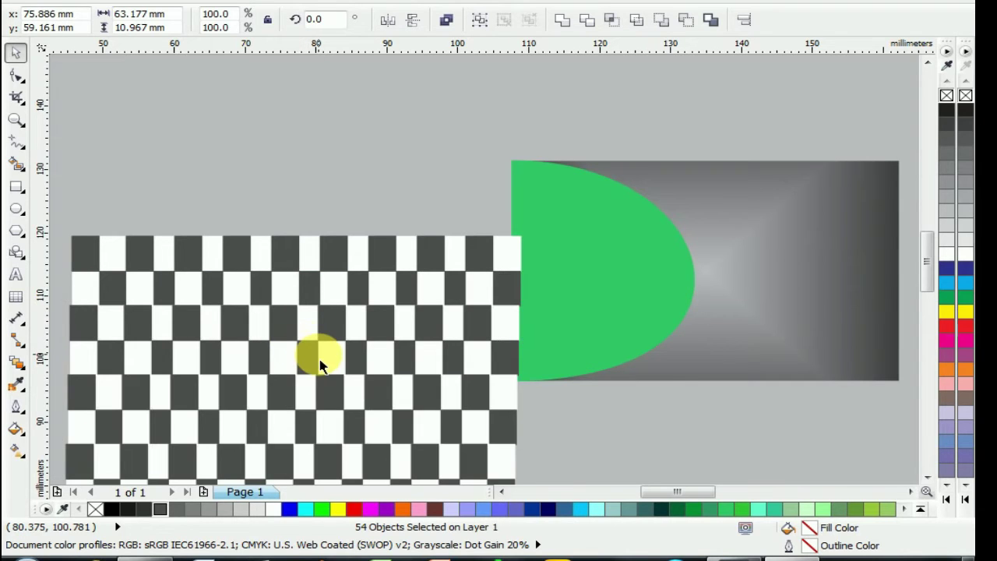
{"action": "key", "text": "ctrl+r"}
{"action": "key", "text": "ctrl+F4"}
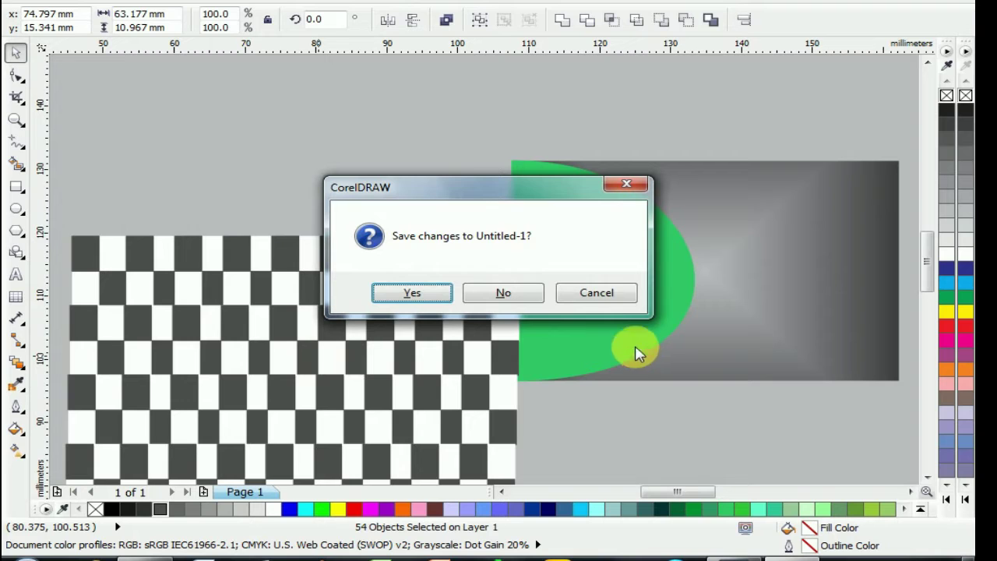
{"action": "left_click", "coordinate": [622, 187]}
{"action": "scroll", "coordinate": [477, 307], "scroll_direction": "down", "scroll_amount": 1}
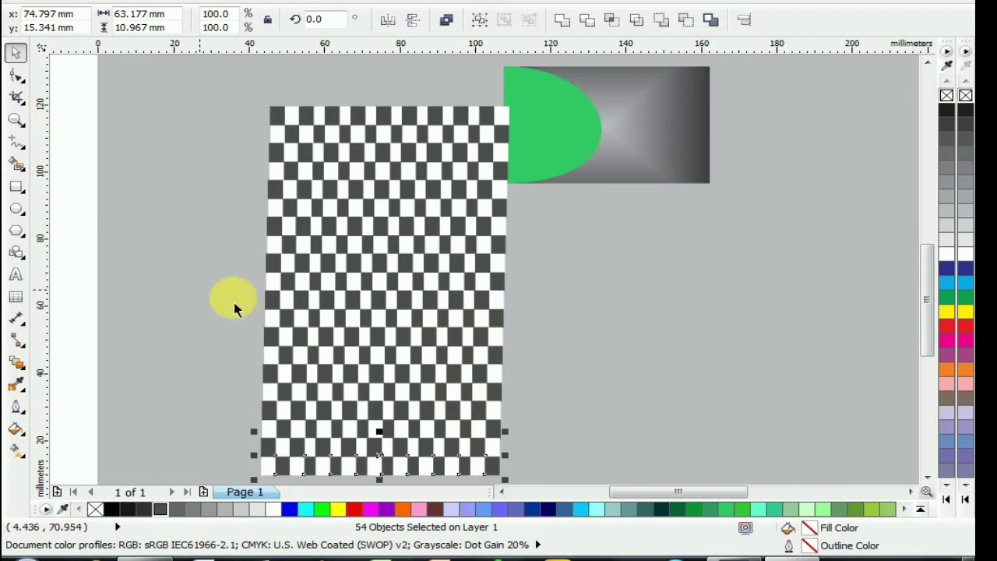
{"action": "left_click_drag", "start_coordinate": [230, 72], "coordinate": [16, 204]}
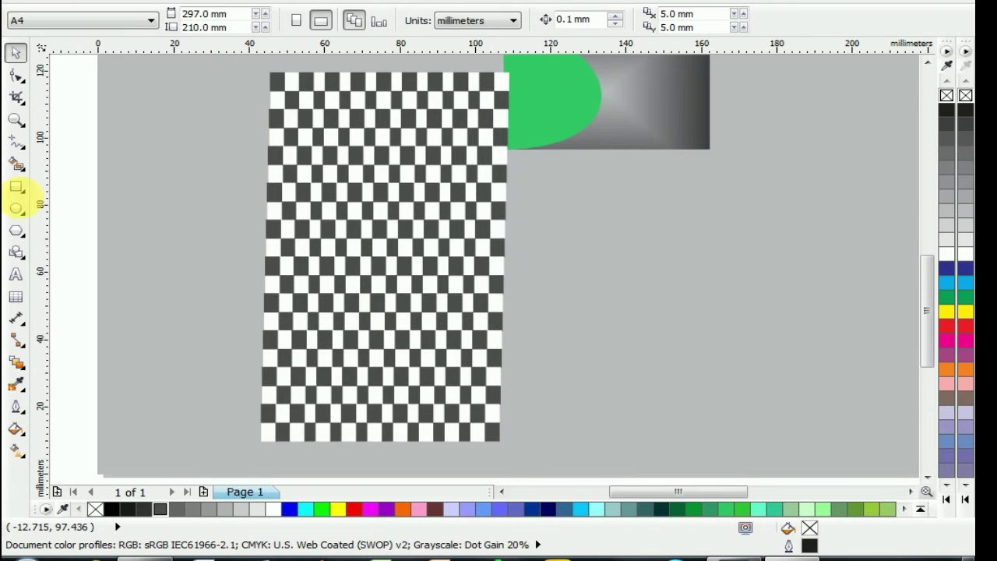
Draw a white-filled circle to the right of the checkerboard
{"action": "left_click", "coordinate": [17, 209]}
{"action": "left_click_drag", "start_coordinate": [540, 209], "coordinate": [725, 373]}
{"action": "left_click", "coordinate": [9, 53]}
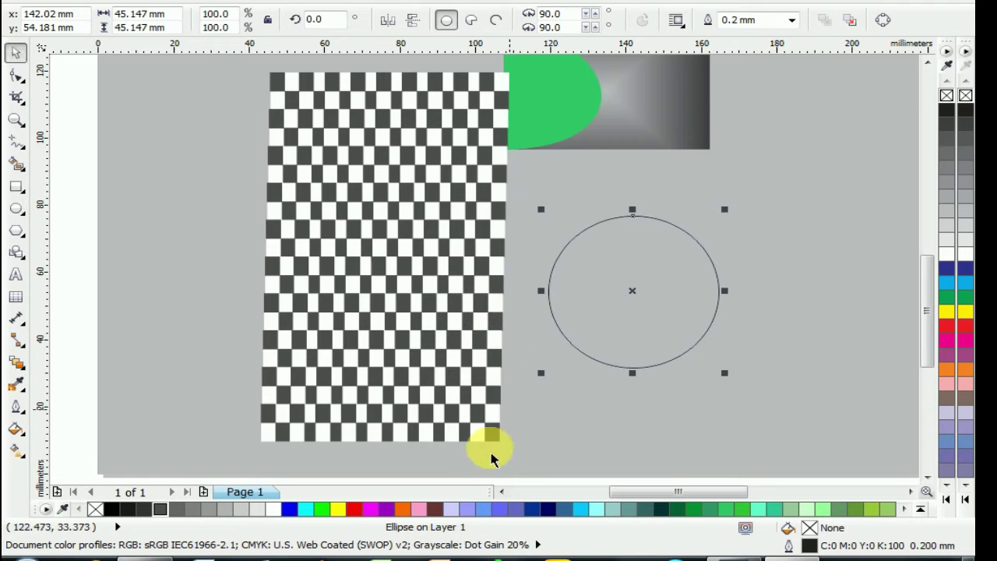
{"action": "left_click", "coordinate": [274, 510]}
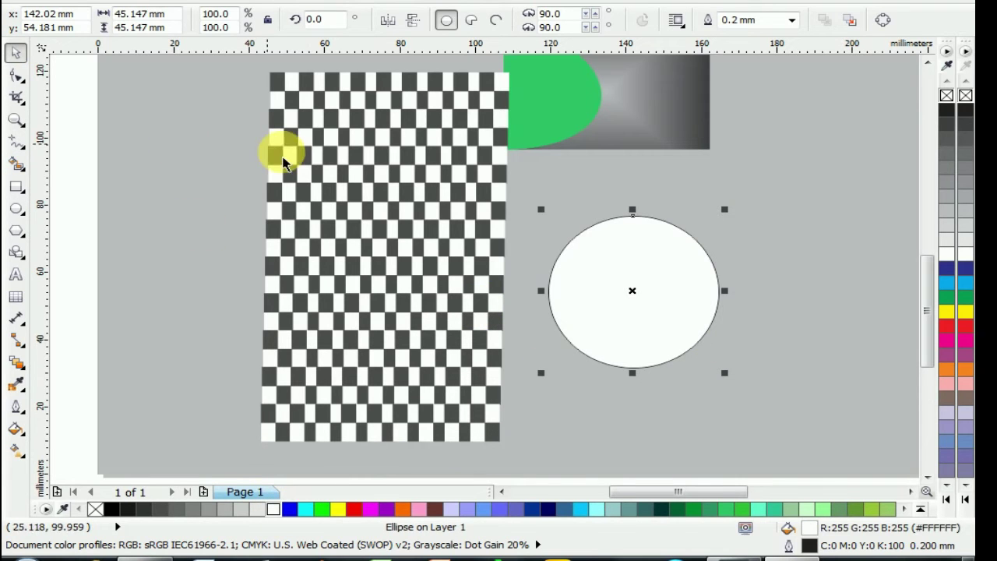
{"action": "left_click", "coordinate": [249, 65]}
Shrink the checkerboard panel to a small size and move it onto the circle
{"action": "left_click", "coordinate": [429, 289]}
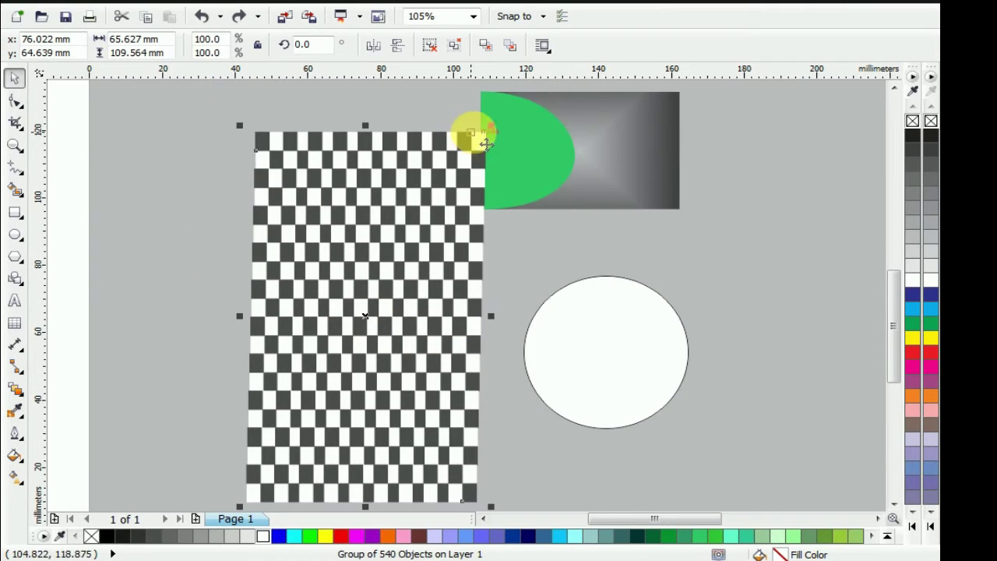
{"action": "left_click_drag", "start_coordinate": [512, 70], "coordinate": [476, 127]}
{"action": "left_click_drag", "start_coordinate": [455, 186], "coordinate": [625, 353]}
{"action": "scroll", "coordinate": [625, 353], "scroll_direction": "up", "scroll_amount": 4}
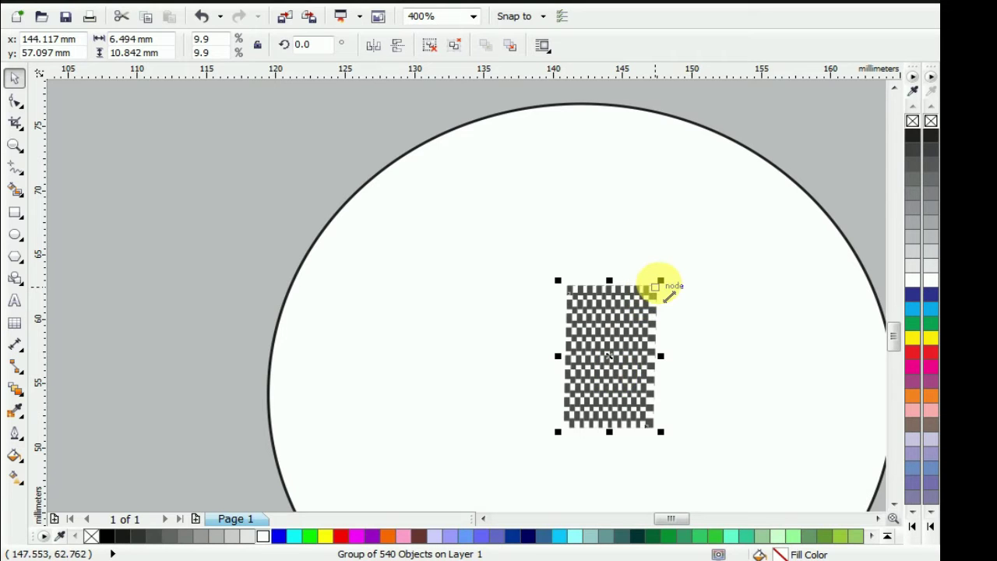
{"action": "left_click_drag", "start_coordinate": [669, 297], "coordinate": [761, 124]}
{"action": "left_click_drag", "start_coordinate": [505, 381], "coordinate": [485, 382]}
{"action": "left_click_drag", "start_coordinate": [387, 389], "coordinate": [425, 387]}
{"action": "left_click_drag", "start_coordinate": [652, 371], "coordinate": [692, 366]}
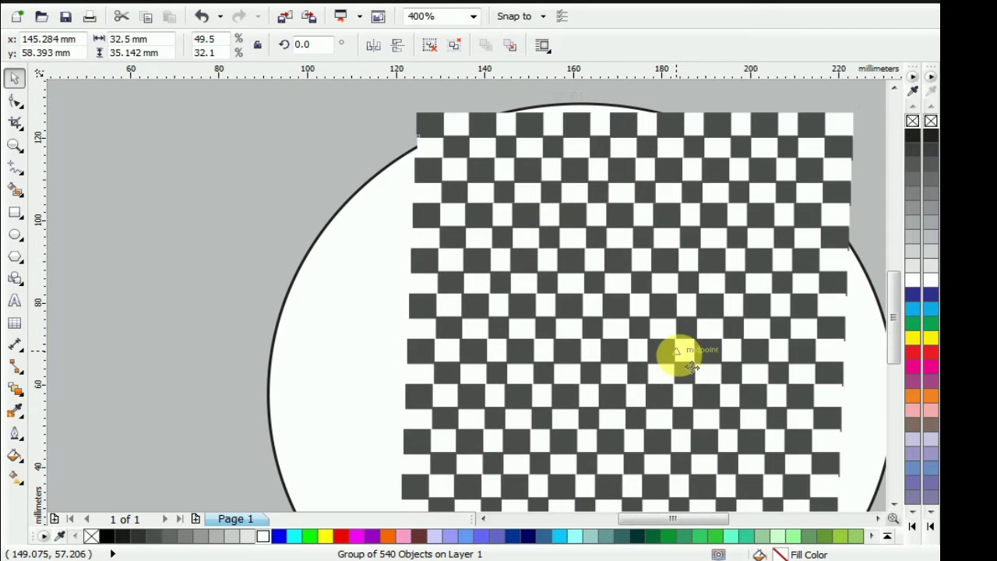
Stretch the checkerboard to about 42.182 × 39.262 mm over the circle's upper part
{"action": "key", "text": "F4"}
{"action": "left_click_drag", "start_coordinate": [507, 380], "coordinate": [393, 417]}
{"action": "left_click_drag", "start_coordinate": [467, 423], "coordinate": [474, 408]}
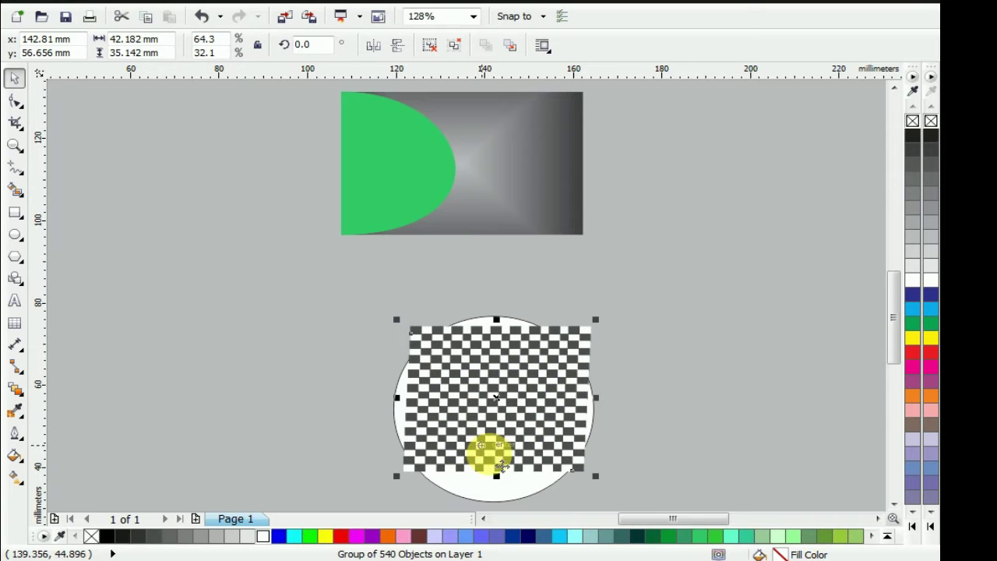
{"action": "left_click_drag", "start_coordinate": [512, 488], "coordinate": [511, 497]}
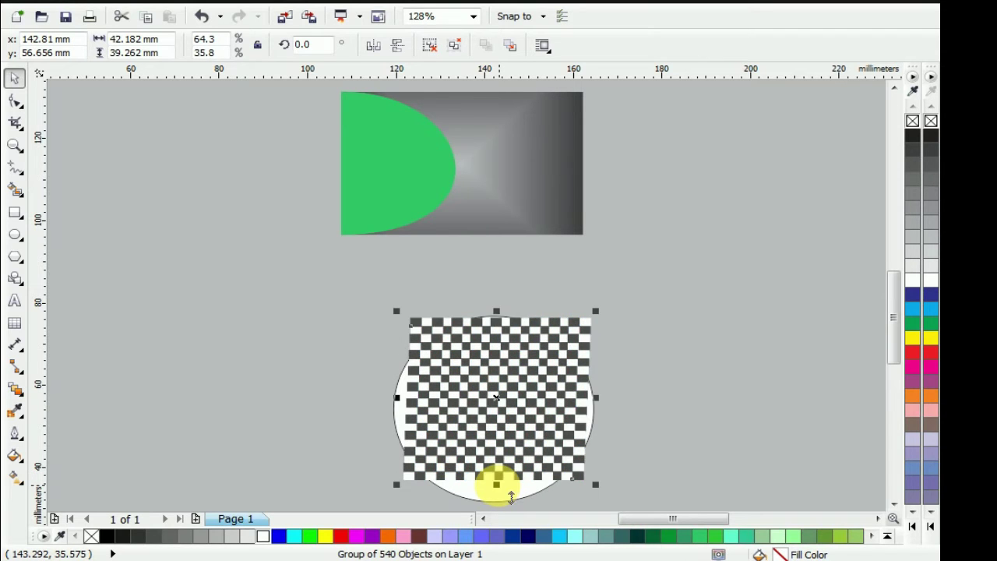
{"action": "left_click_drag", "start_coordinate": [490, 407], "coordinate": [520, 318]}
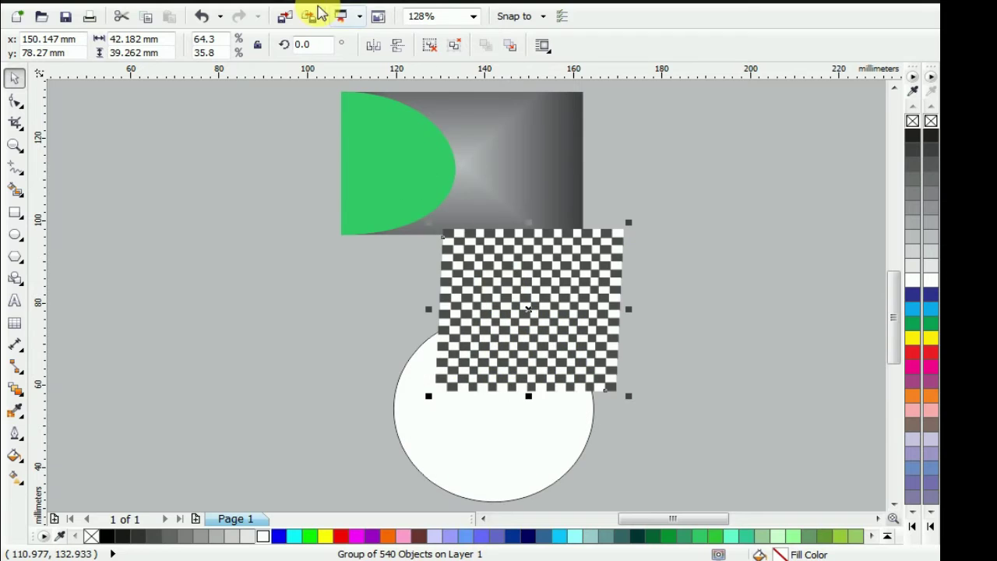
PowerClip the checkerboard inside the white circle
{"action": "left_click", "coordinate": [250, 0]}
{"action": "mouse_move", "coordinate": [395, 238]}
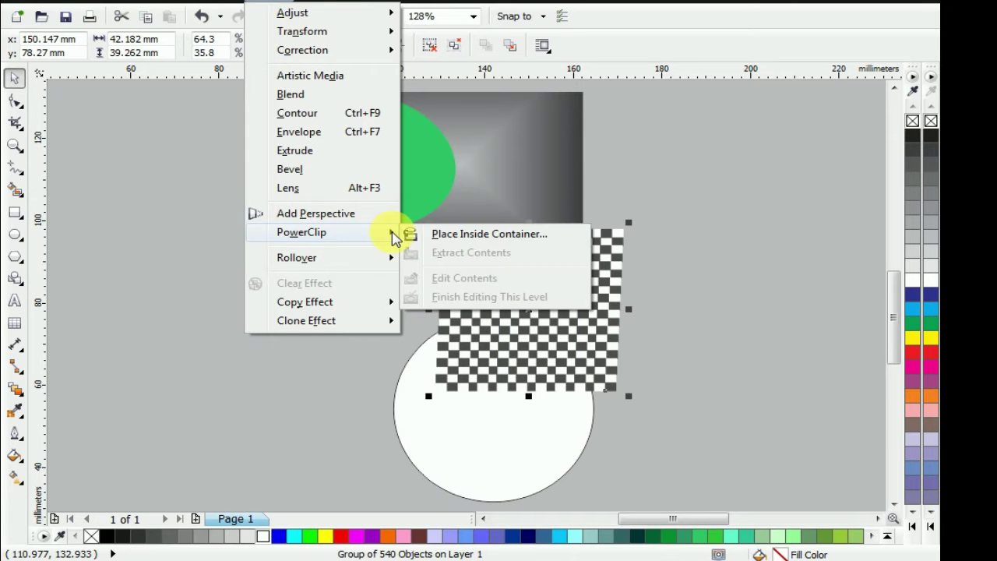
{"action": "left_click", "coordinate": [467, 234]}
{"action": "left_click", "coordinate": [462, 432]}
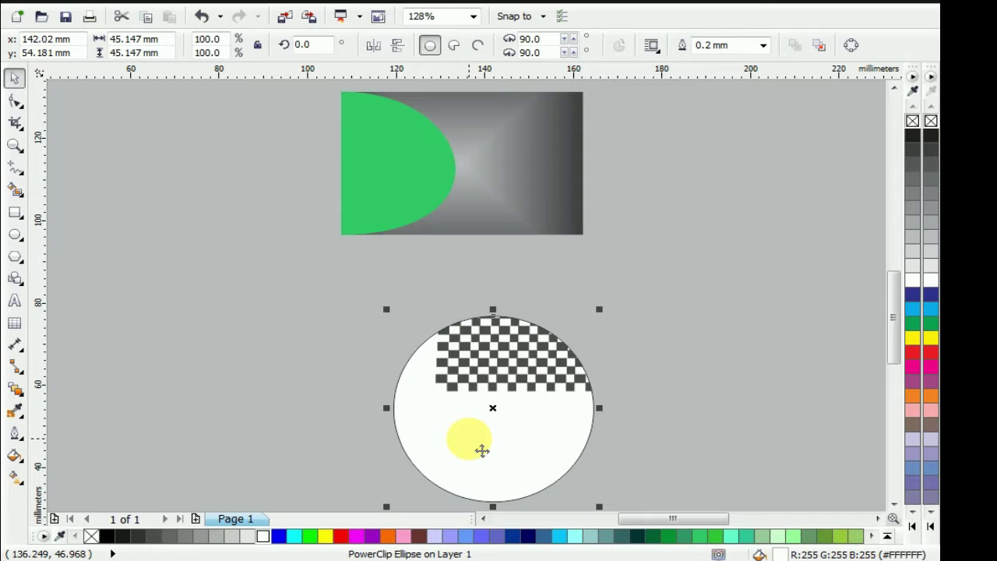
Edit the PowerClip contents, stretching the checkerboard to about 52.4 × 45.1 mm to cover the circle
{"action": "right_click", "coordinate": [513, 347]}
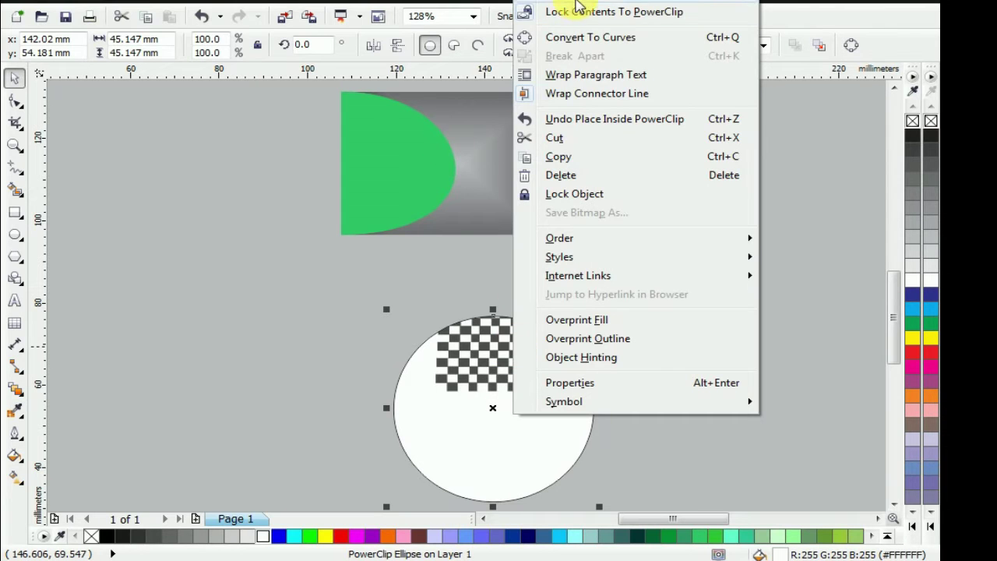
{"action": "left_click", "coordinate": [583, 5]}
{"action": "left_click_drag", "start_coordinate": [484, 361], "coordinate": [444, 450]}
{"action": "mouse_move", "coordinate": [487, 496]}
{"action": "left_mouse_down"}
{"action": "mouse_move", "coordinate": [505, 508]}
{"action": "mouse_move", "coordinate": [499, 503]}
{"action": "left_mouse_up"}
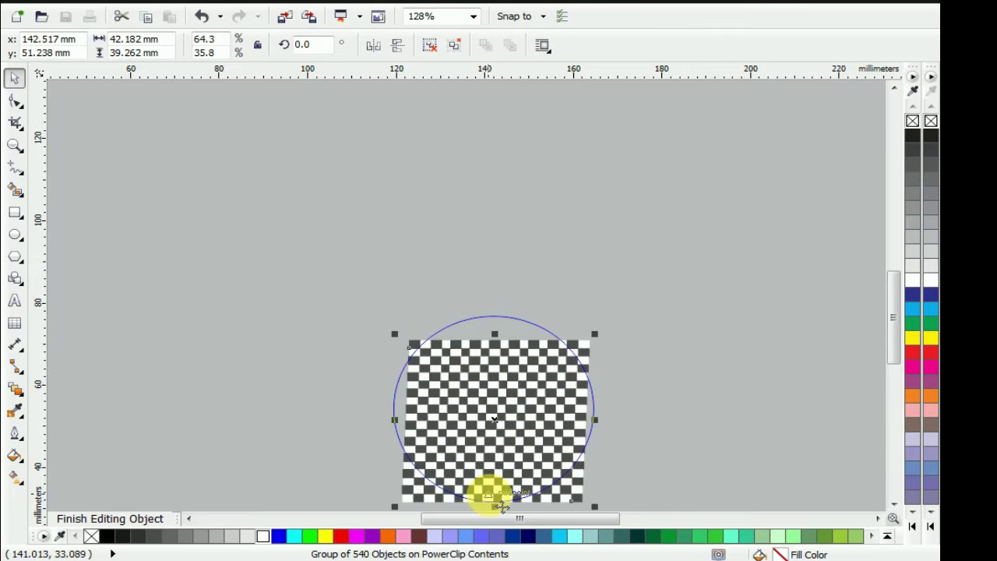
{"action": "left_click_drag", "start_coordinate": [495, 333], "coordinate": [494, 309]}
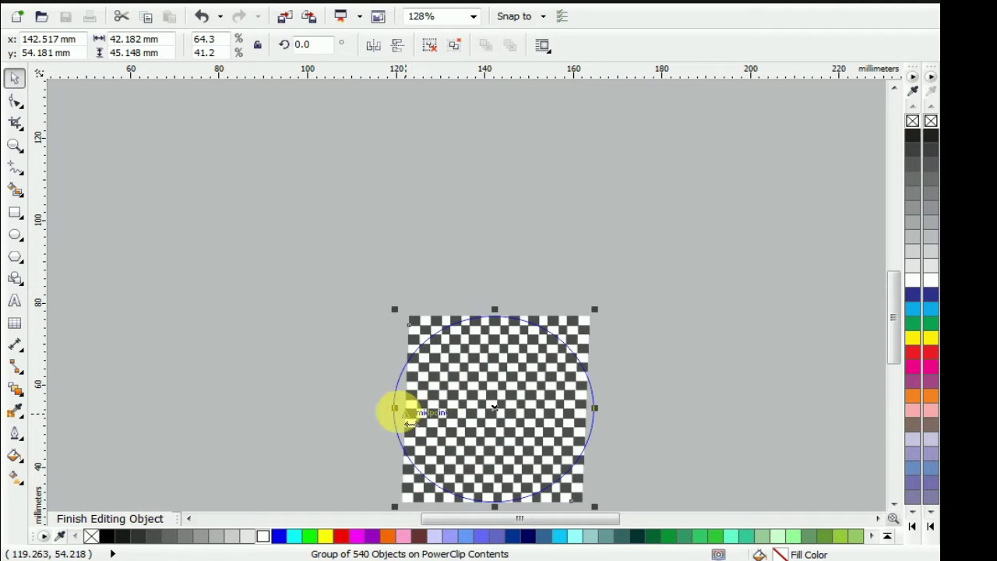
{"action": "left_click_drag", "start_coordinate": [408, 424], "coordinate": [389, 425]}
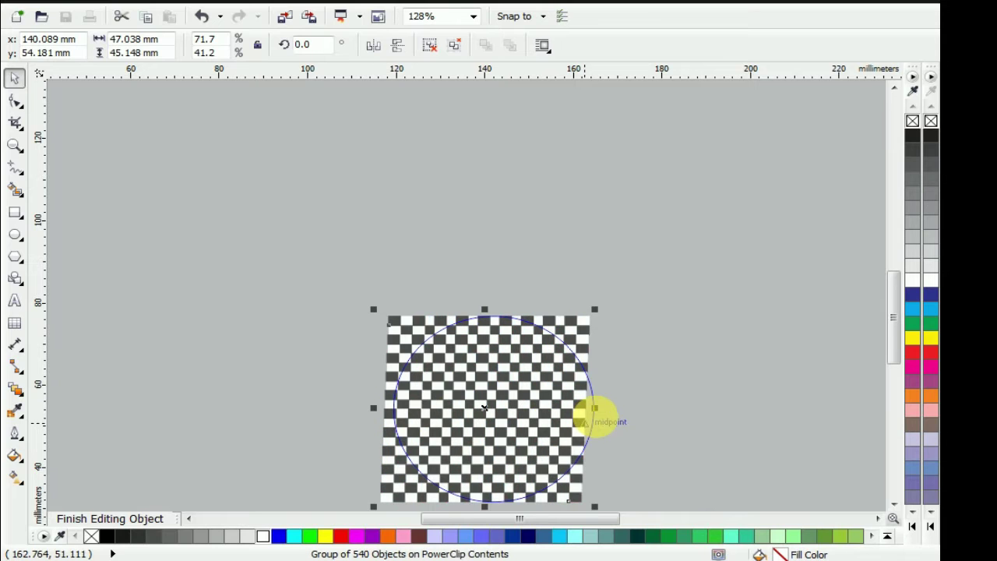
{"action": "left_click_drag", "start_coordinate": [613, 422], "coordinate": [618, 408]}
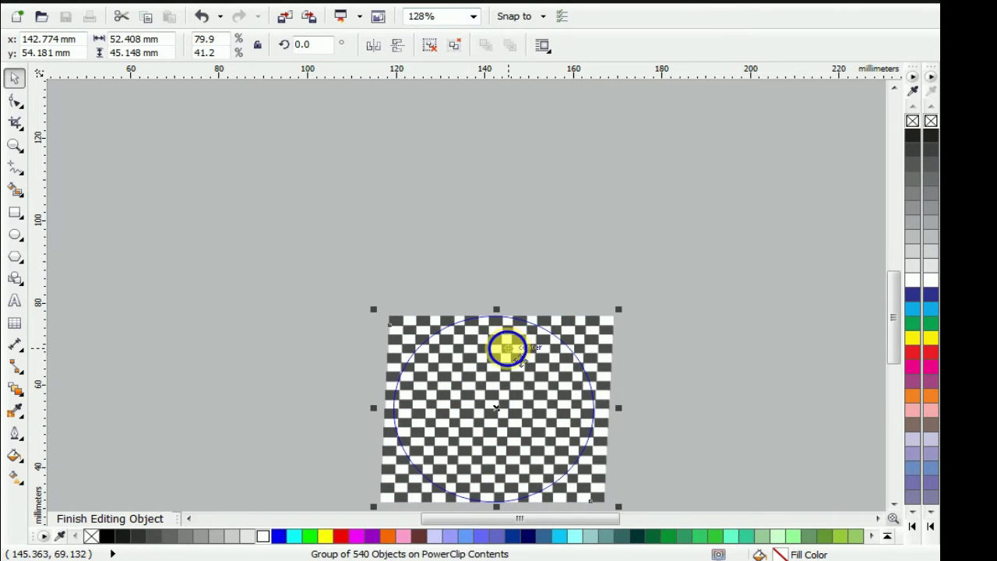
{"action": "right_click", "coordinate": [507, 349]}
{"action": "left_click", "coordinate": [571, 100]}
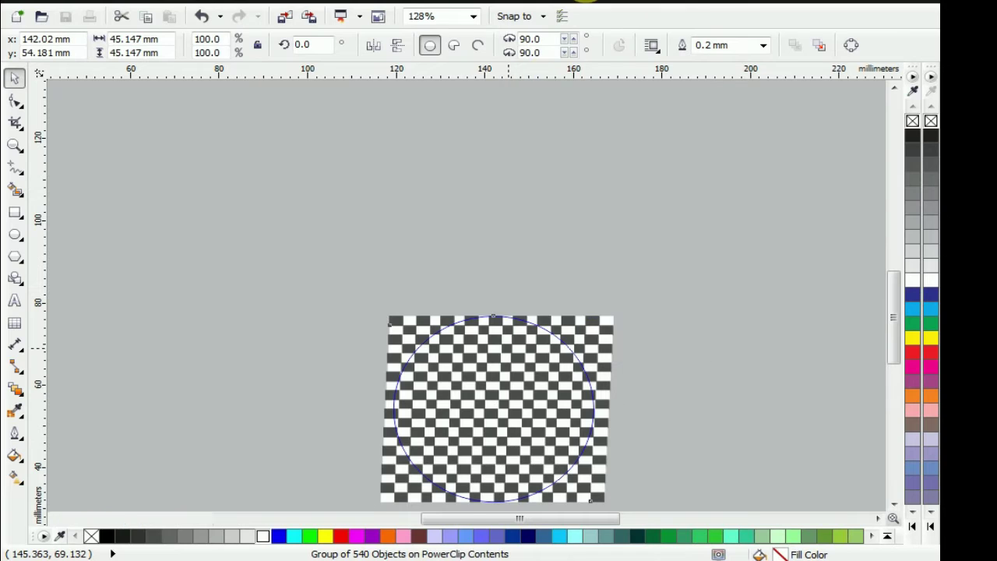
{"action": "left_click", "coordinate": [110, 518]}
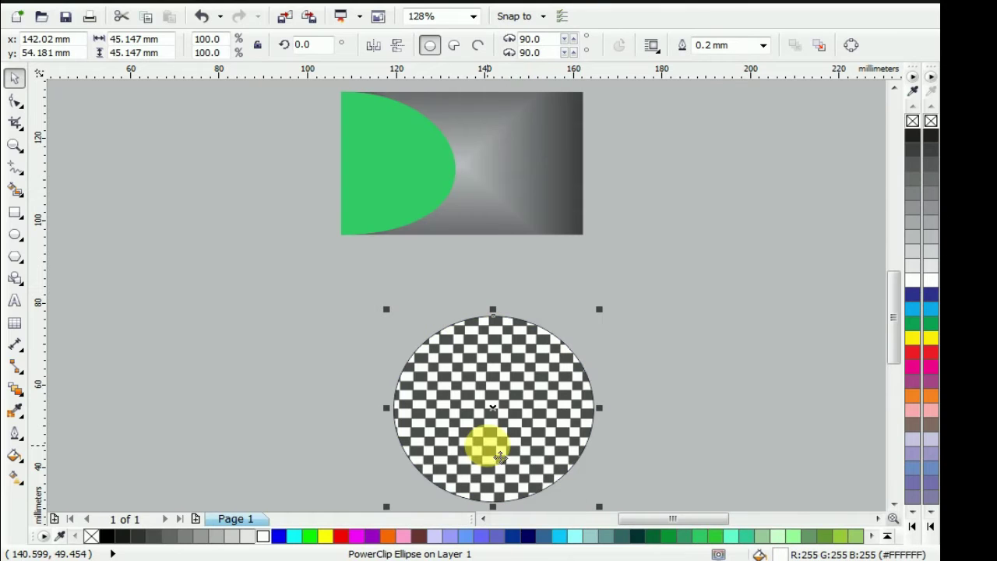
Remove the checkered circle's outline, shrink it to 9.943 mm, and place it on the green shape
{"action": "right_click", "coordinate": [911, 122]}
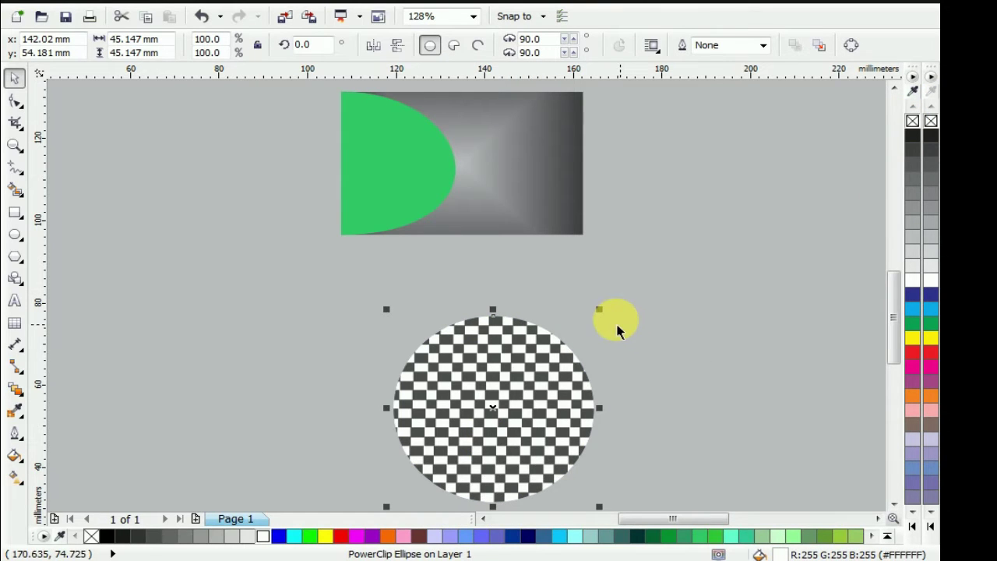
{"action": "left_click_drag", "start_coordinate": [613, 327], "coordinate": [554, 354]}
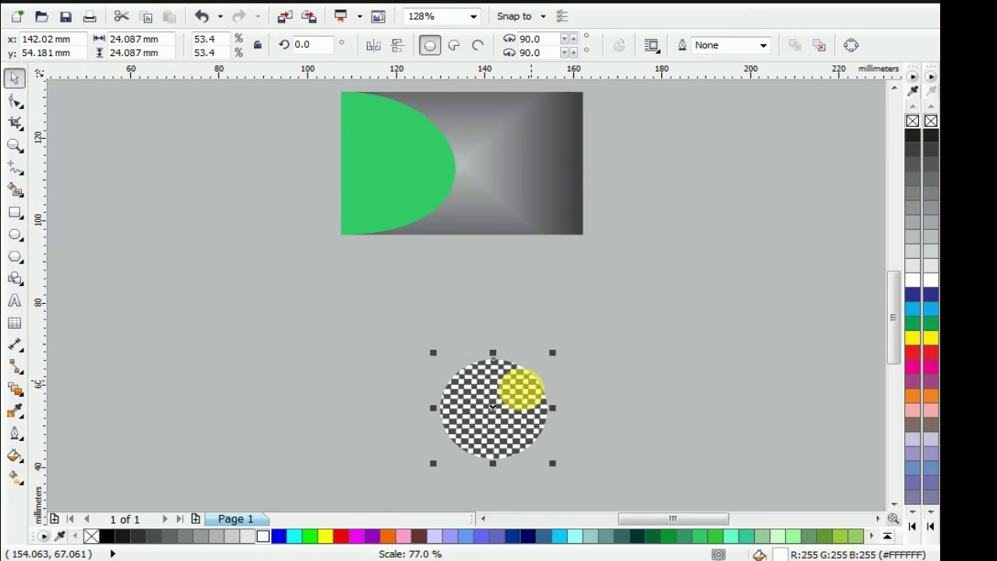
{"action": "left_click_drag", "start_coordinate": [508, 425], "coordinate": [407, 136]}
{"action": "scroll", "coordinate": [407, 138], "scroll_direction": "up", "scroll_amount": 3}
{"action": "left_click_drag", "start_coordinate": [265, 299], "coordinate": [356, 313]}
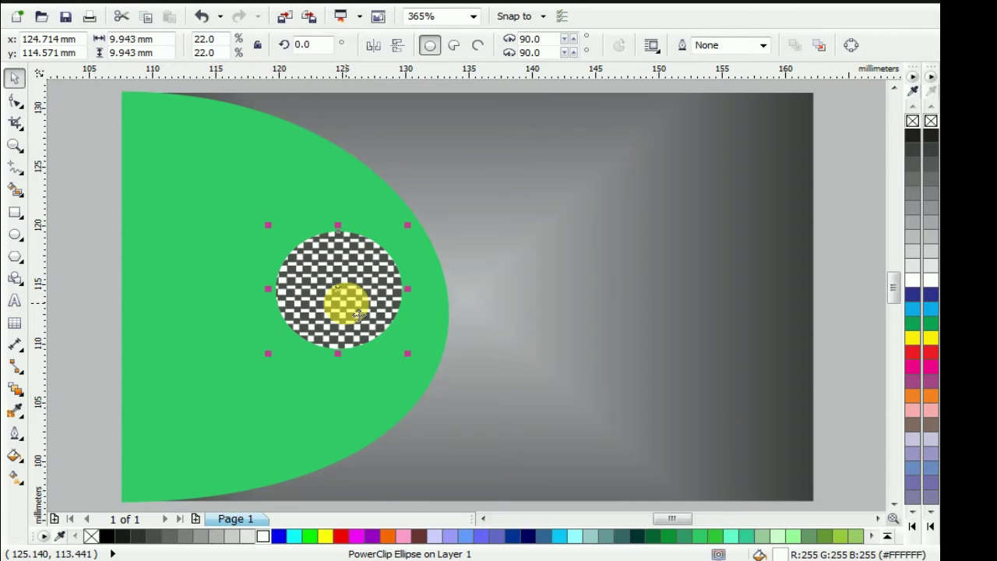
Recolour the curved shape aqua (#66FFCC) and nudge the checkered circle further inside it
{"action": "left_click", "coordinate": [219, 343]}
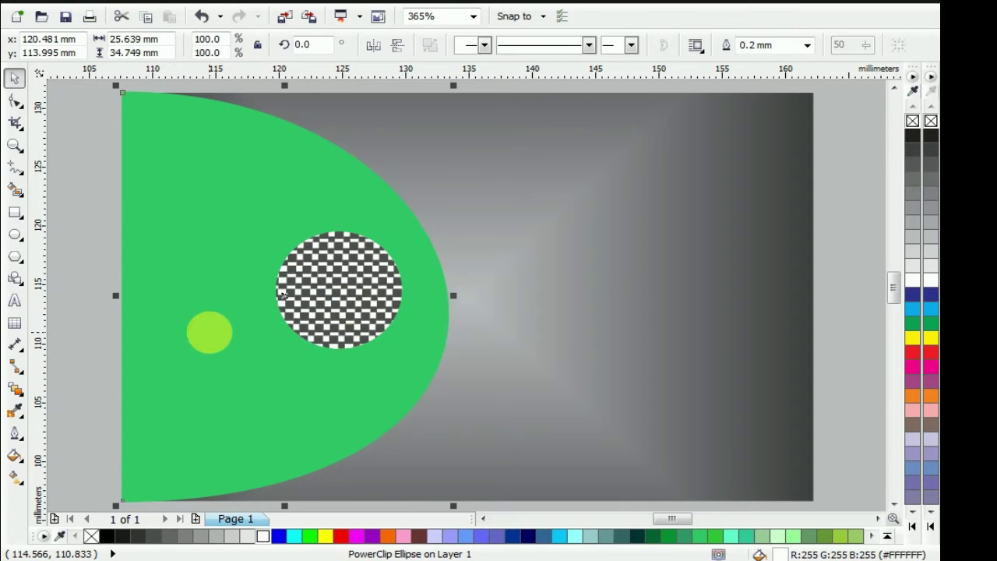
{"action": "left_click", "coordinate": [730, 536]}
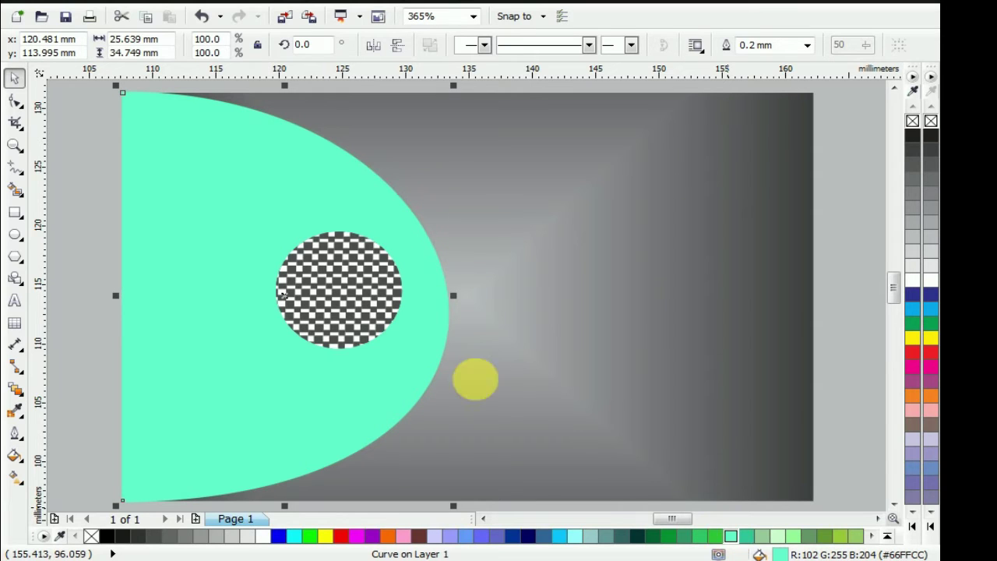
{"action": "left_click", "coordinate": [364, 310]}
{"action": "left_click_drag", "start_coordinate": [363, 313], "coordinate": [290, 303]}
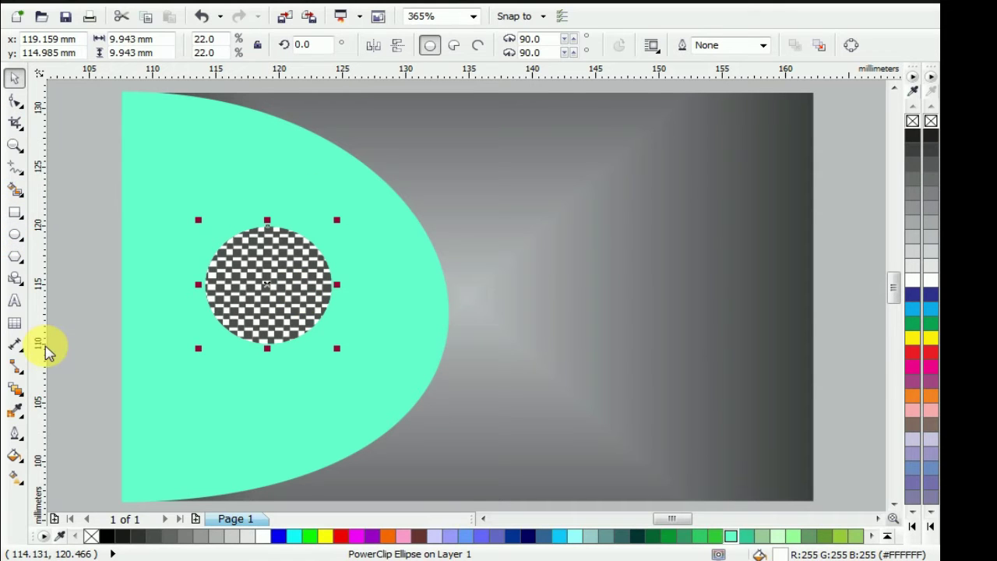
Type the title 'ID CARD' near the card's top, correcting the capital letters
{"action": "left_click", "coordinate": [15, 300]}
{"action": "left_click", "coordinate": [526, 138]}
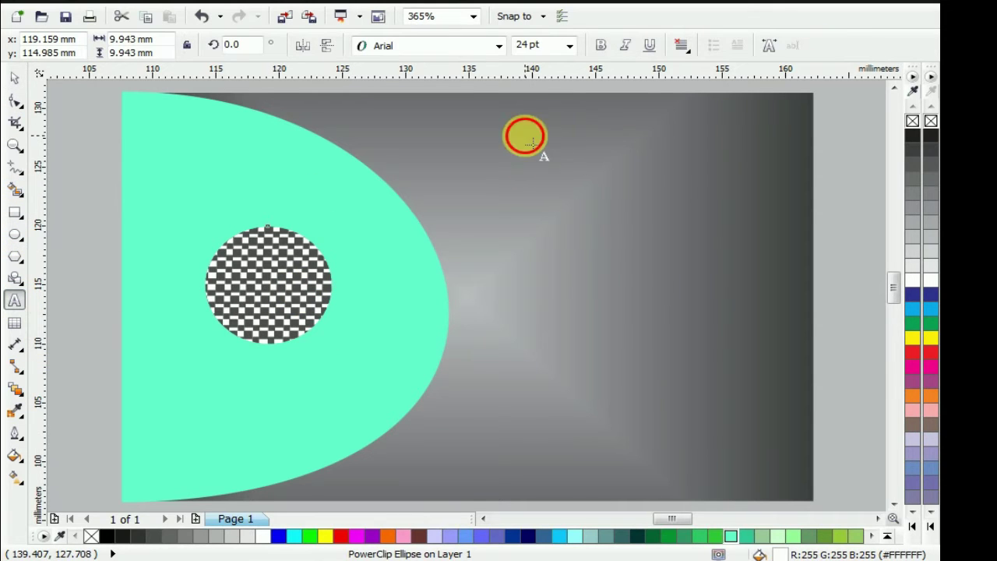
{"action": "type", "text": "I"}
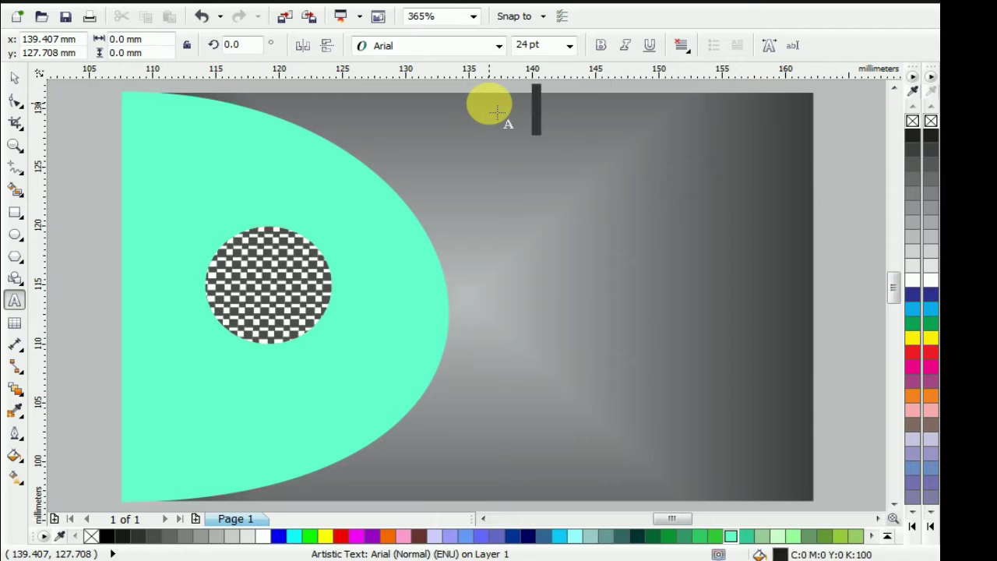
{"action": "type", "text": "d"}
{"action": "key", "text": "BackSpace"}
{"action": "type", "text": "D"}
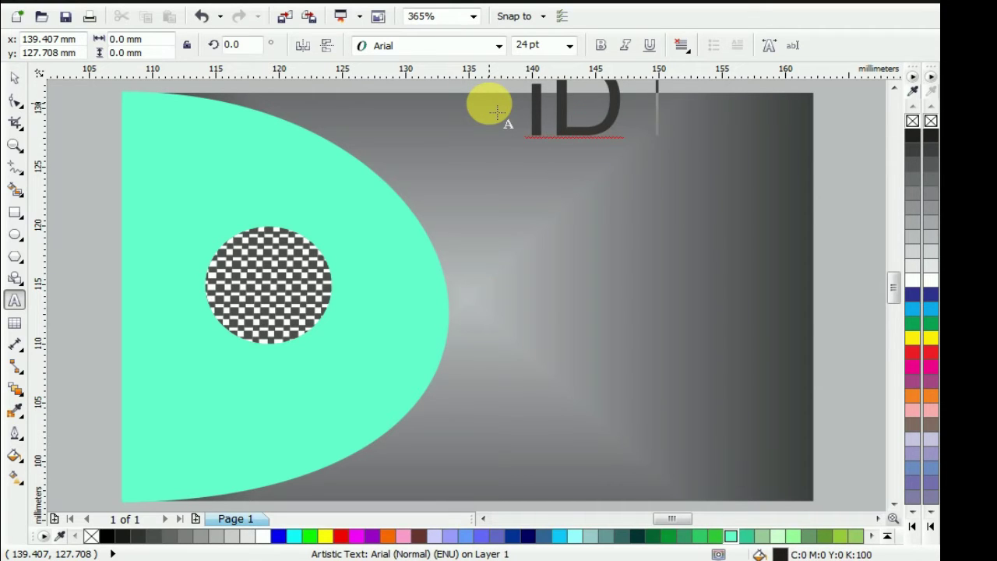
{"action": "type", "text": " CARD"}
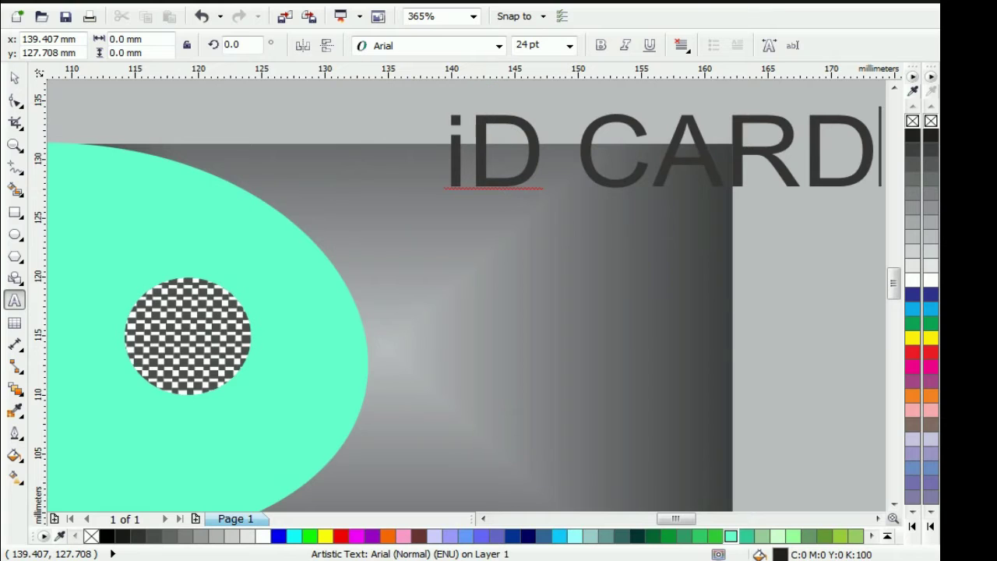
{"action": "left_click", "coordinate": [461, 165]}
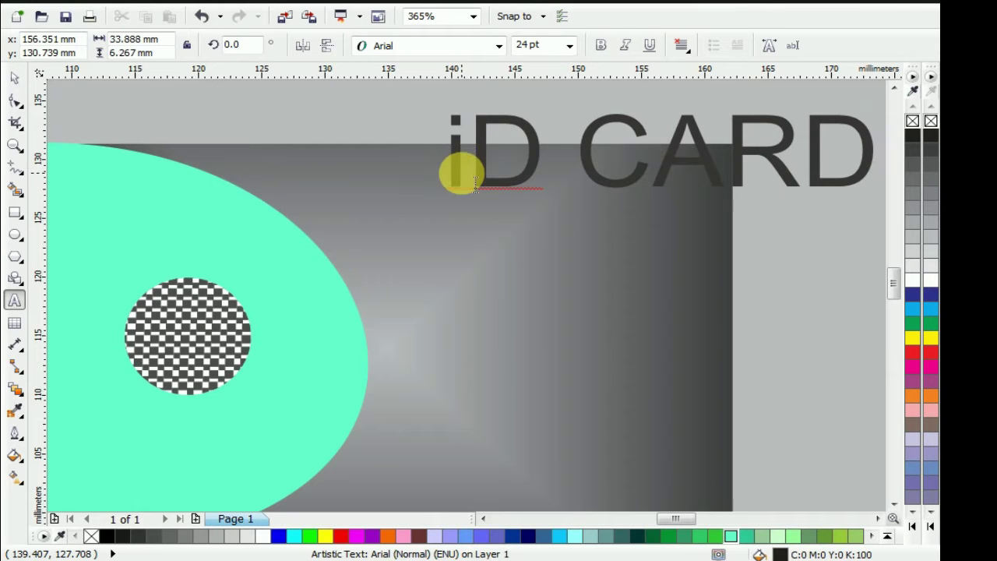
{"action": "key", "text": "BackSpace"}
{"action": "type", "text": "I"}
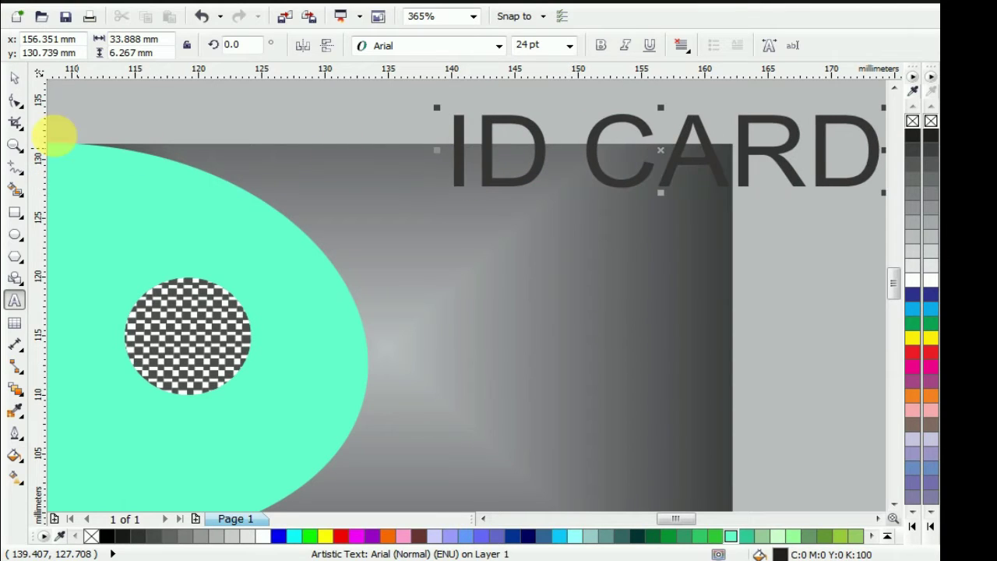
{"action": "left_click", "coordinate": [15, 78]}
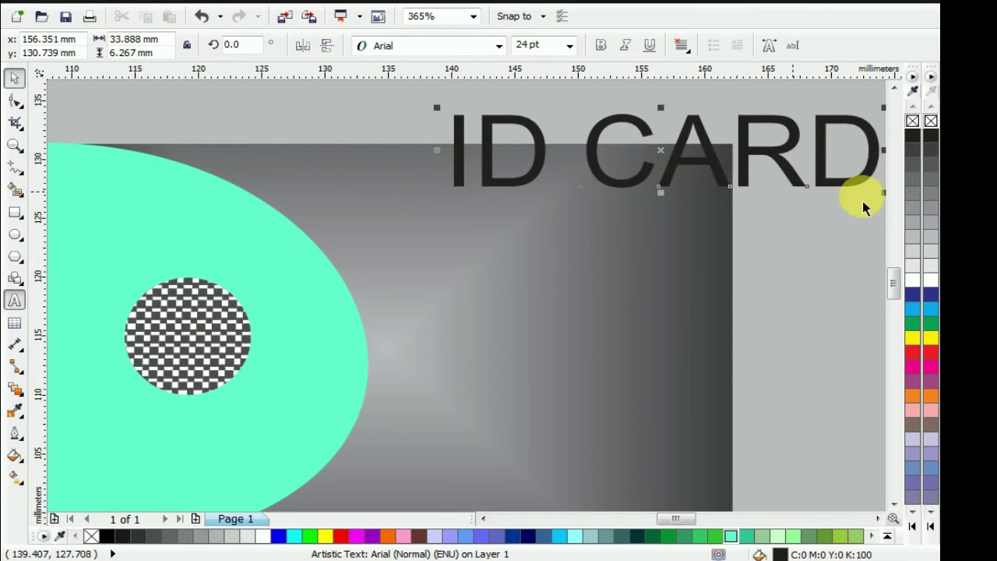
Make the ID CARD title bold, scale it to 16.731 pt, and set it along the card's top
{"action": "left_click", "coordinate": [912, 136]}
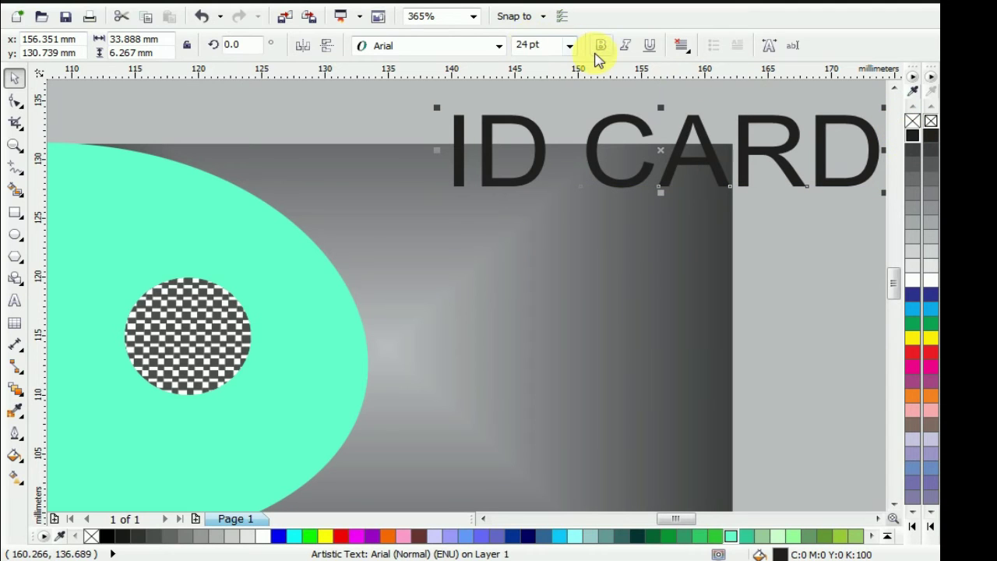
{"action": "left_click", "coordinate": [601, 45]}
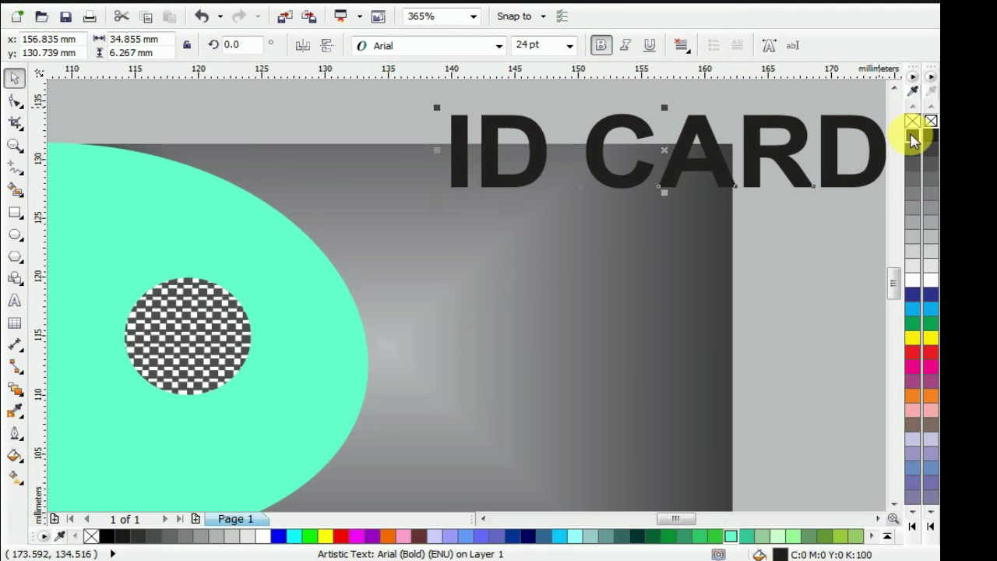
{"action": "left_click", "coordinate": [761, 196]}
{"action": "left_click_drag", "start_coordinate": [622, 207], "coordinate": [717, 189]}
{"action": "left_click_drag", "start_coordinate": [762, 163], "coordinate": [708, 169]}
{"action": "left_click_drag", "start_coordinate": [579, 208], "coordinate": [557, 190]}
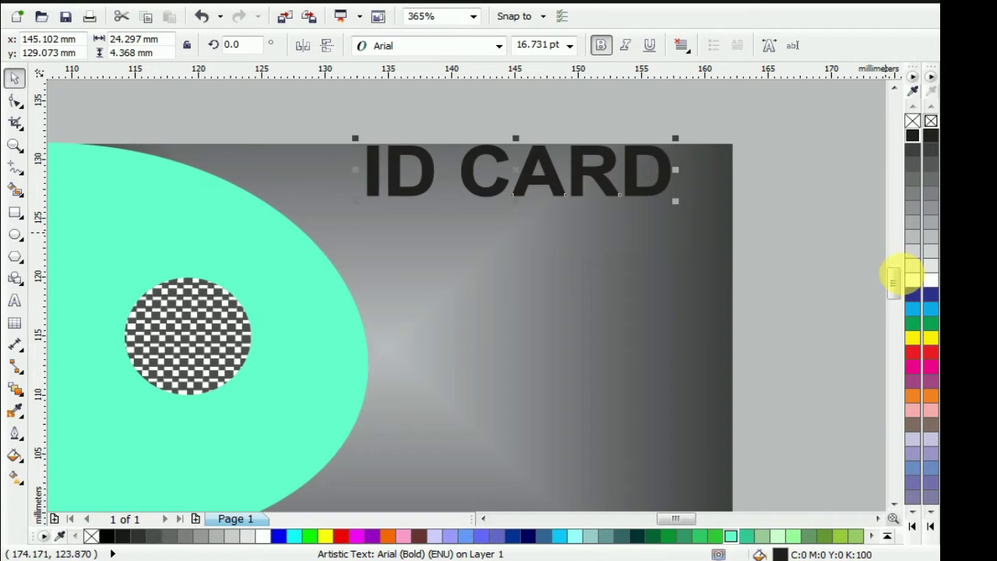
Make the ID CARD title white and squash it slightly in height
{"action": "left_click", "coordinate": [911, 279]}
{"action": "scroll", "coordinate": [567, 159], "scroll_direction": "up", "scroll_amount": 2}
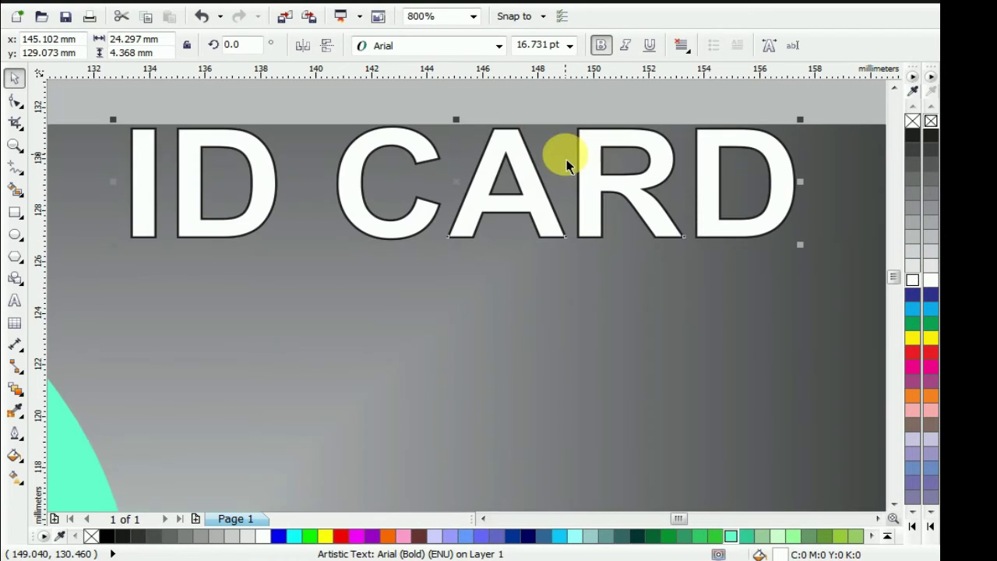
{"action": "left_click_drag", "start_coordinate": [456, 119], "coordinate": [455, 132]}
{"action": "key", "text": "shift+F4"}
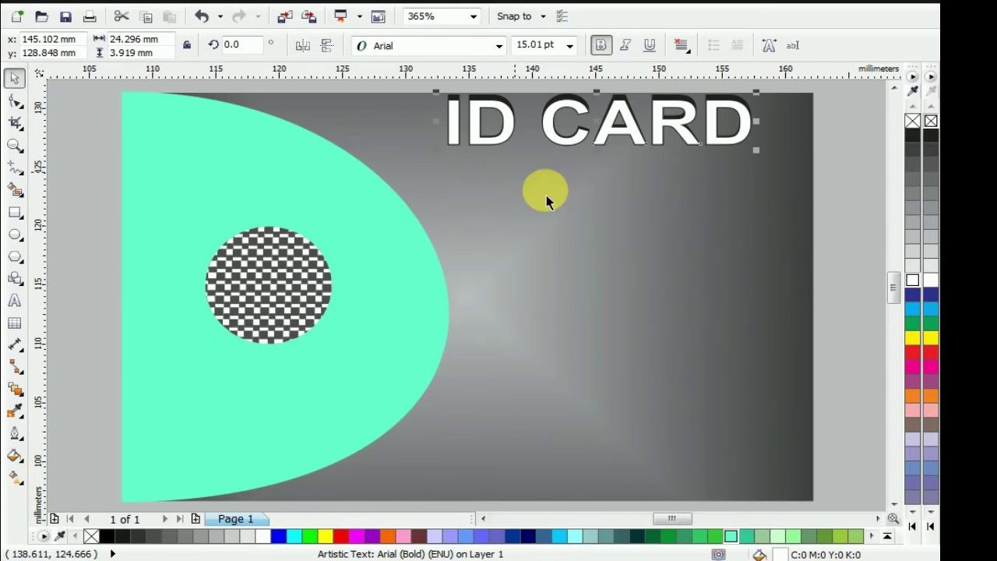
{"action": "left_click", "coordinate": [822, 186]}
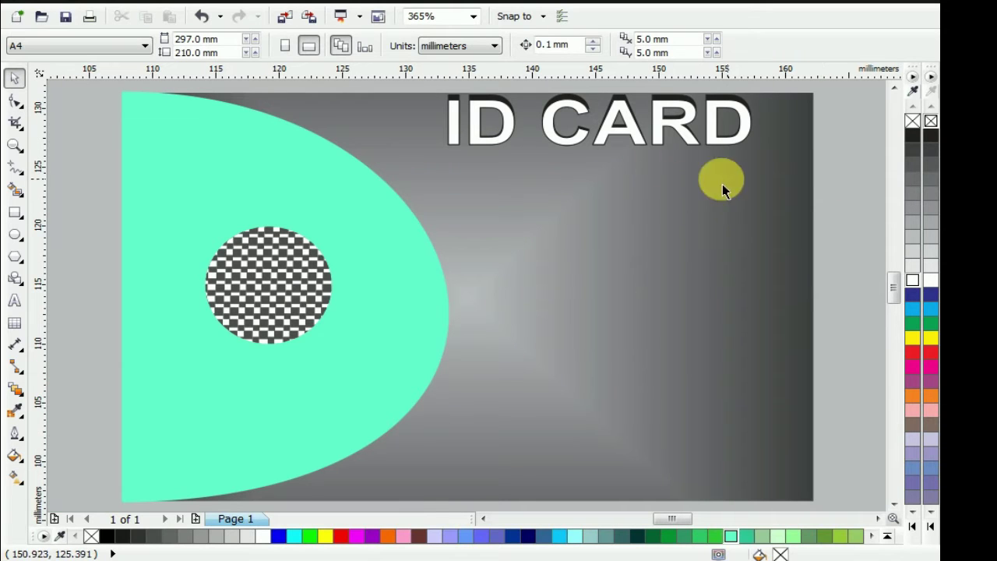
Shrink the title and its dark shadow together to about 20.5 mm wide and nudge them up
{"action": "left_click", "coordinate": [679, 129]}
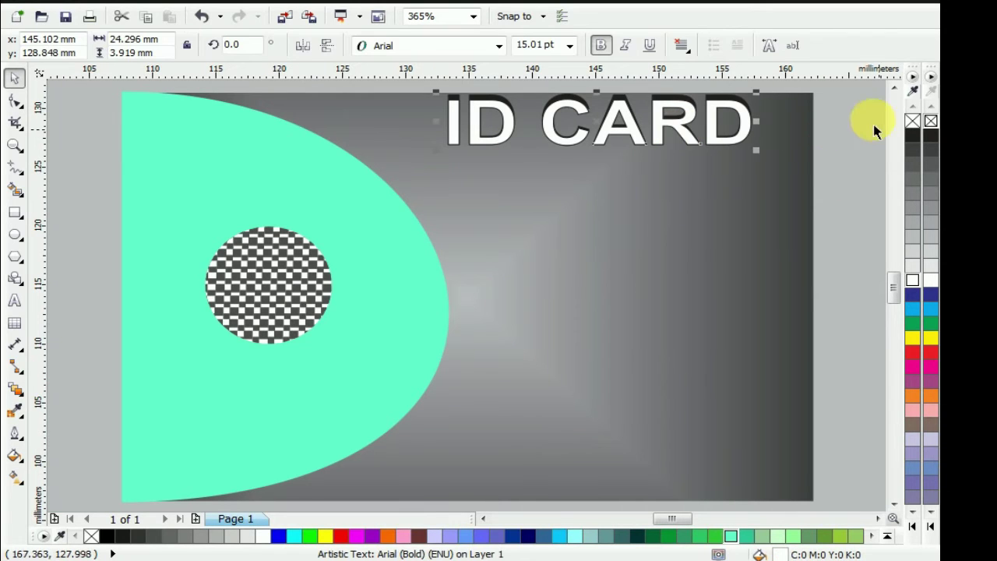
{"action": "scroll", "coordinate": [862, 100], "scroll_direction": "down", "scroll_amount": 2}
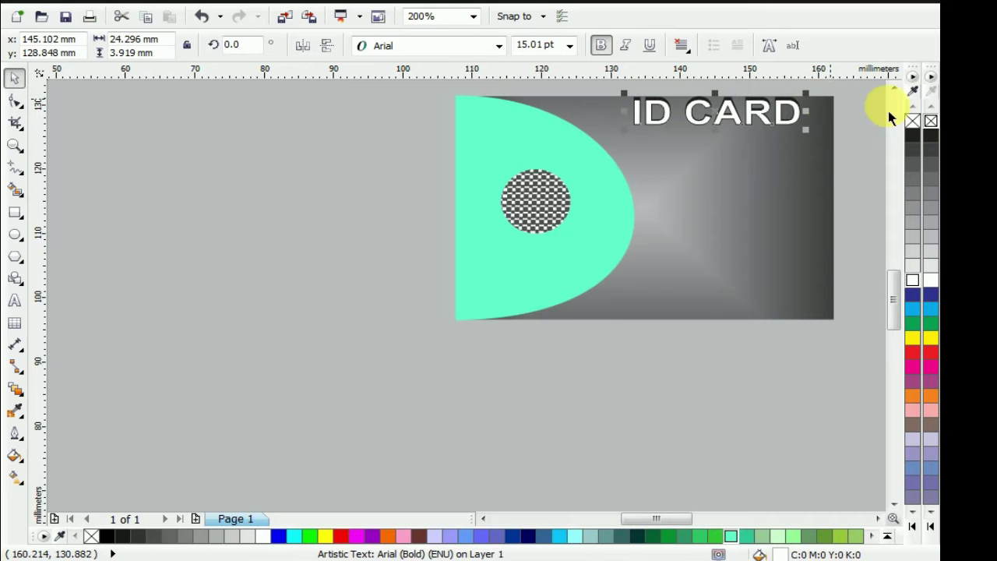
{"action": "scroll", "coordinate": [707, 125], "scroll_direction": "up", "scroll_amount": 2}
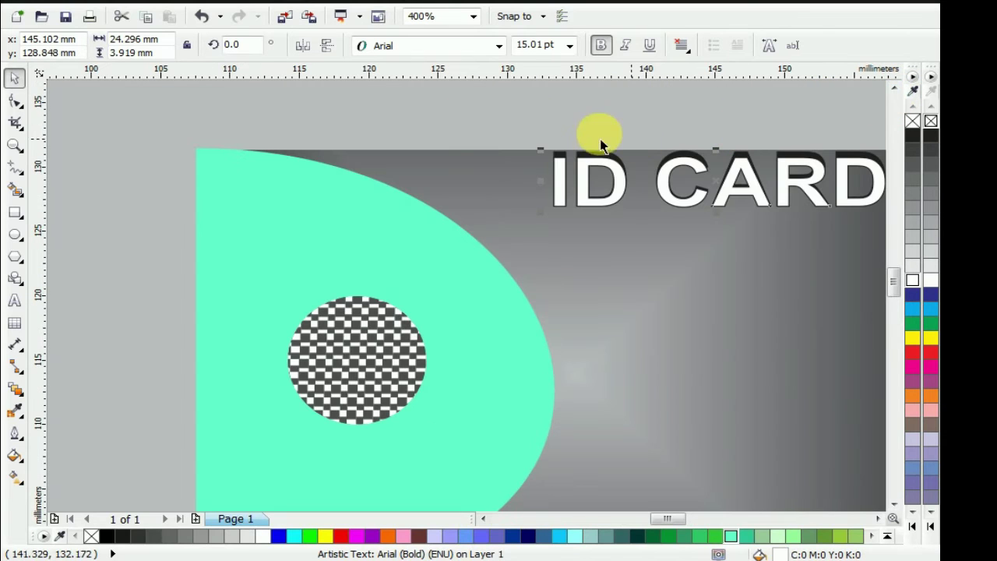
{"action": "left_click_drag", "start_coordinate": [534, 122], "coordinate": [792, 253]}
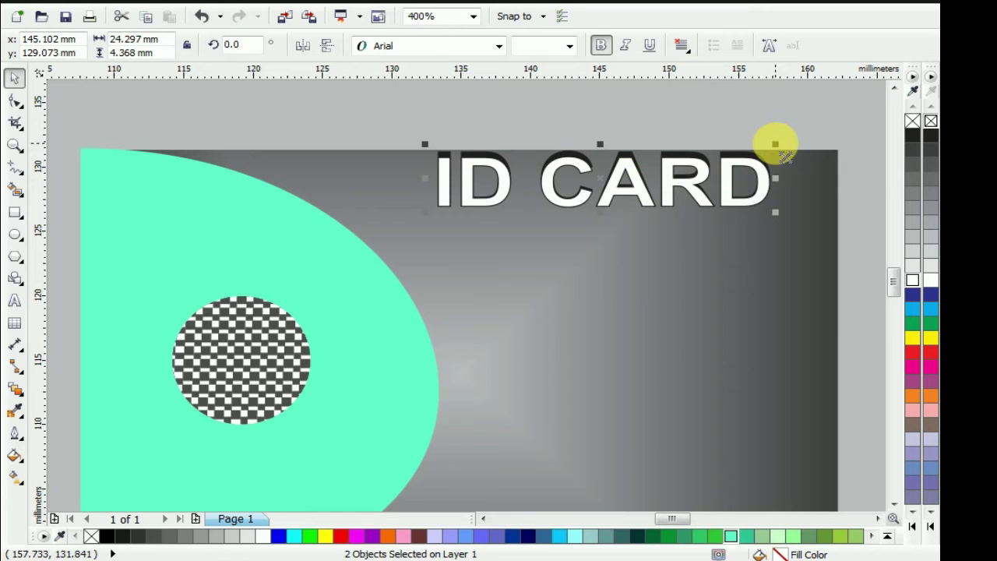
{"action": "left_click_drag", "start_coordinate": [782, 158], "coordinate": [765, 148]}
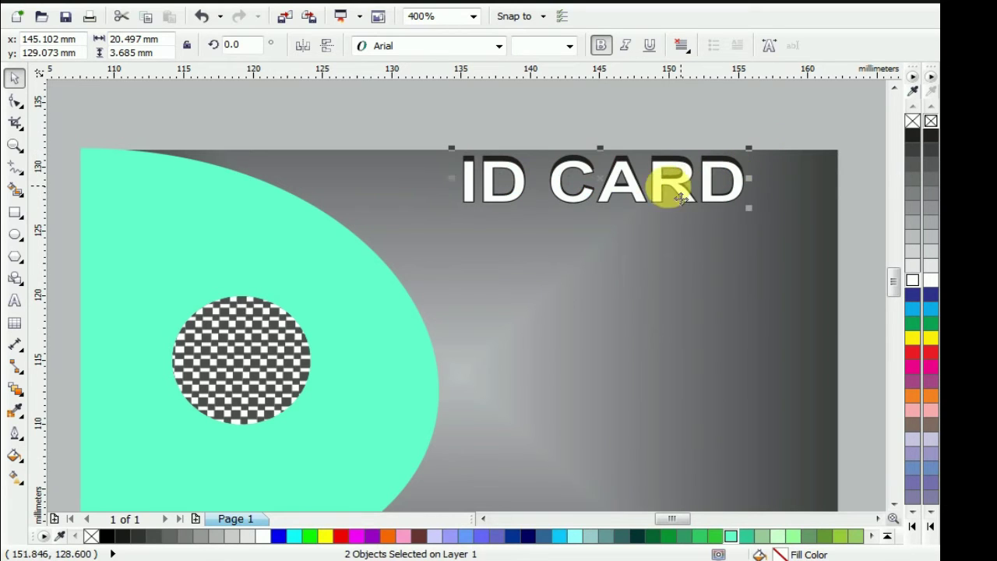
{"action": "left_click_drag", "start_coordinate": [646, 198], "coordinate": [646, 193]}
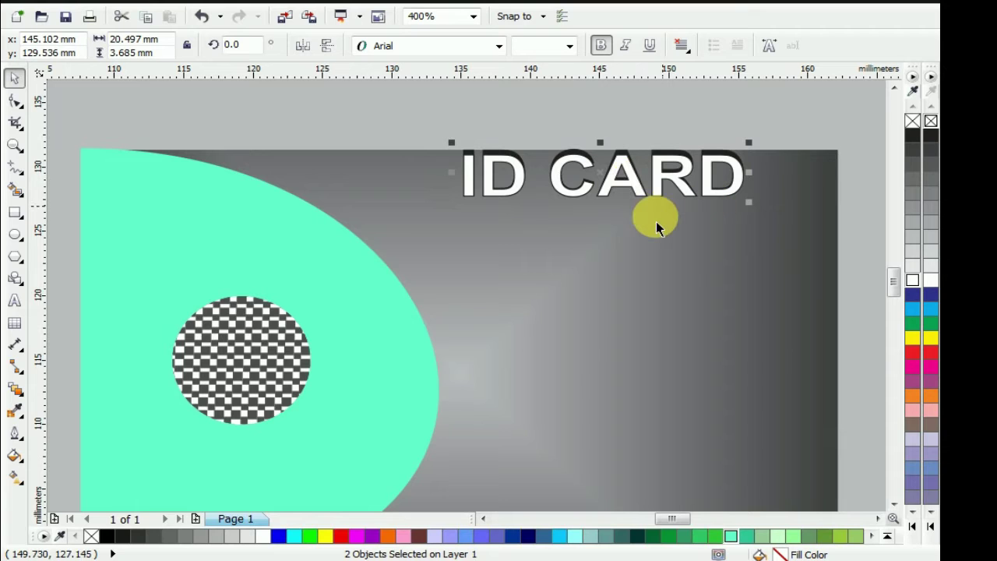
{"action": "scroll", "coordinate": [834, 260], "scroll_direction": "down", "scroll_amount": 1}
{"action": "left_click", "coordinate": [834, 260]}
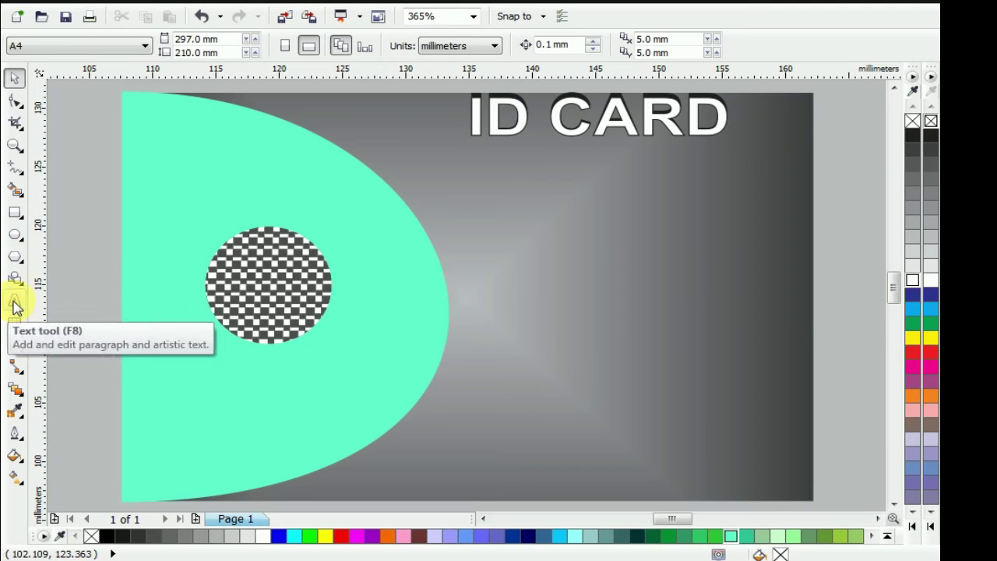
Add a 'COMPANY LOGO' text line left of the card
{"action": "left_click", "coordinate": [14, 300]}
{"action": "left_click", "coordinate": [75, 224]}
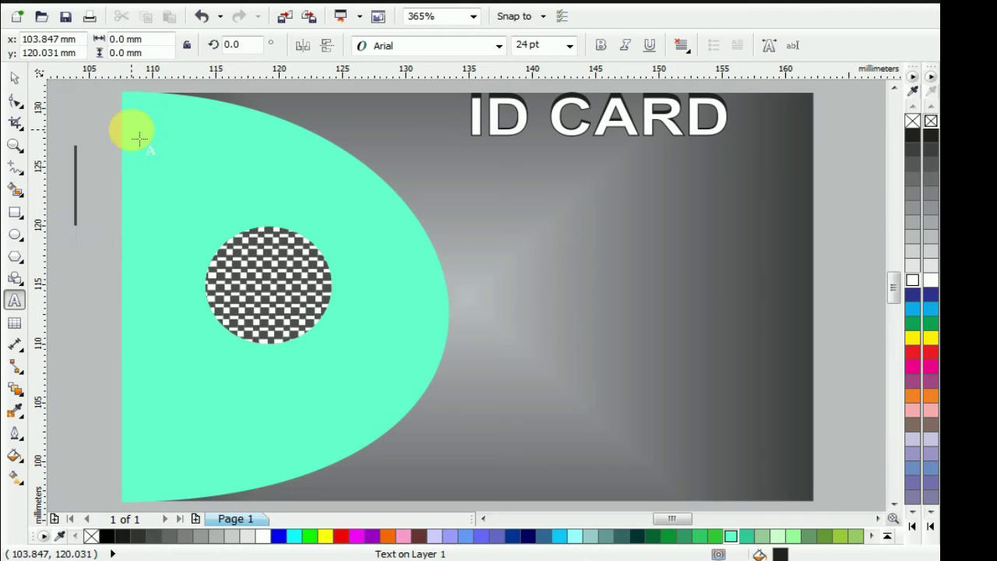
{"action": "type", "text": "COM"}
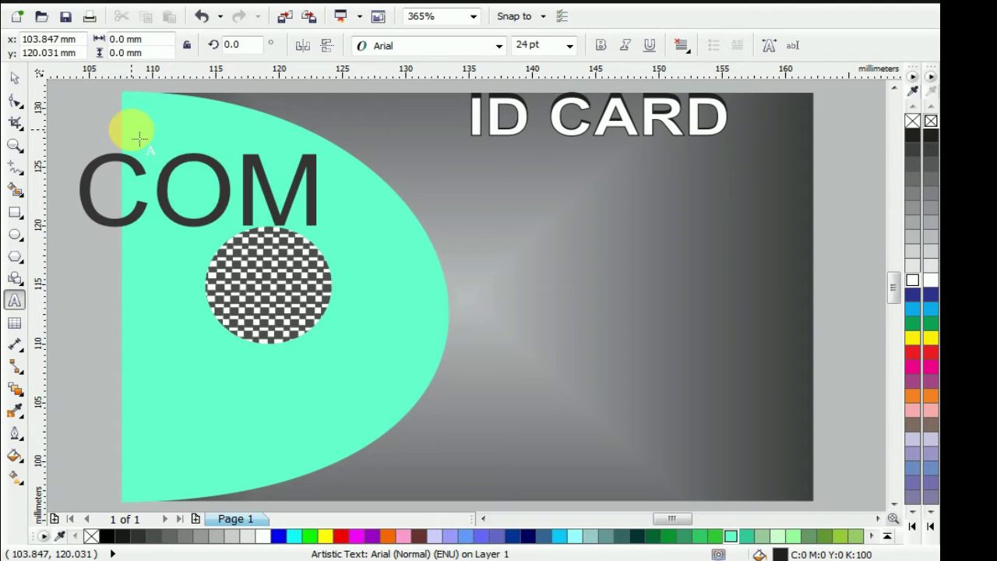
{"action": "type", "text": "PANR"}
{"action": "key", "text": "BackSpace"}
{"action": "type", "text": "Y LOGO"}
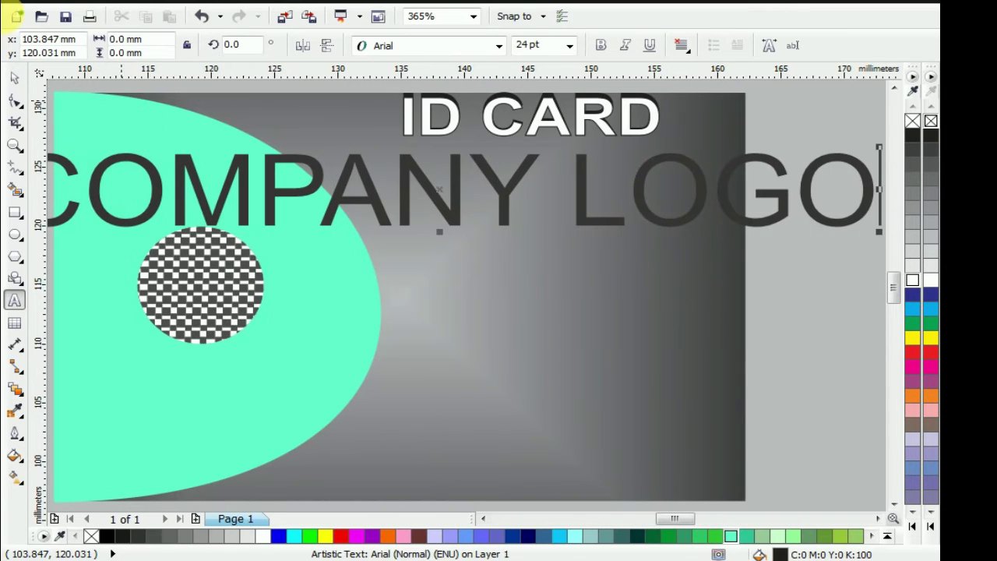
{"action": "left_click", "coordinate": [13, 79]}
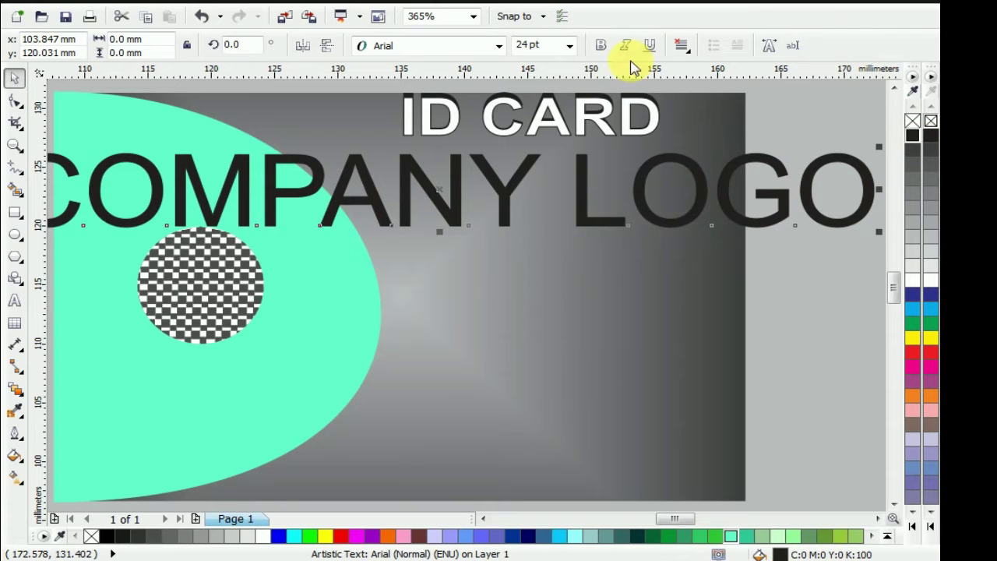
Make COMPANY LOGO bold, shrink it to about 3.971 pt, and place it below the checkered circle
{"action": "left_click", "coordinate": [598, 48]}
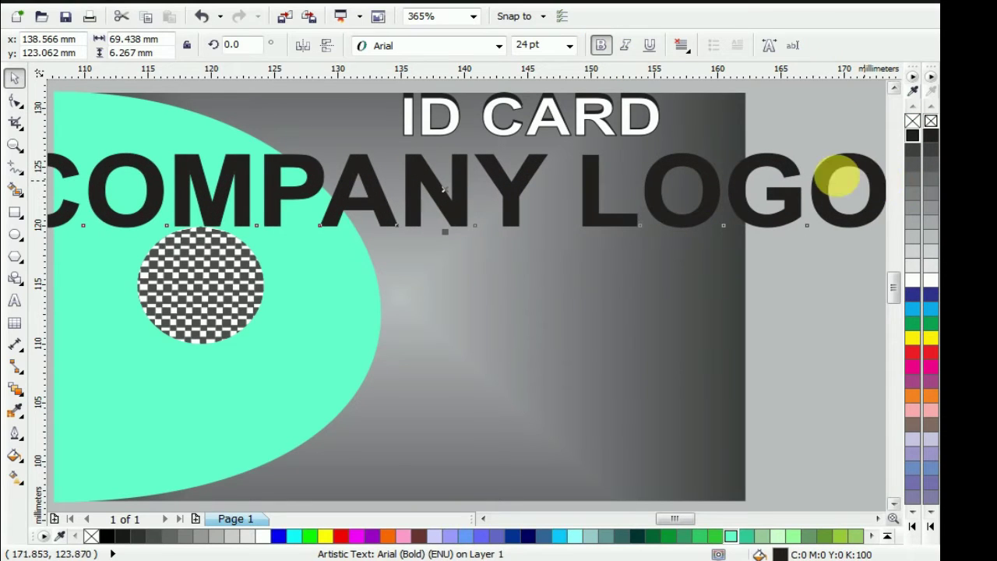
{"action": "left_click_drag", "start_coordinate": [810, 180], "coordinate": [776, 181]}
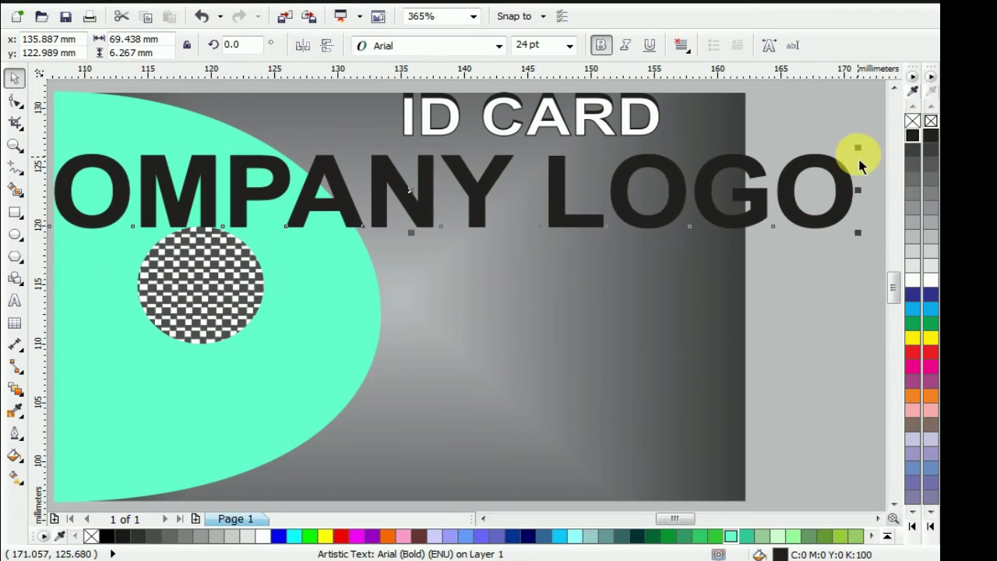
{"action": "left_click_drag", "start_coordinate": [857, 148], "coordinate": [787, 194]}
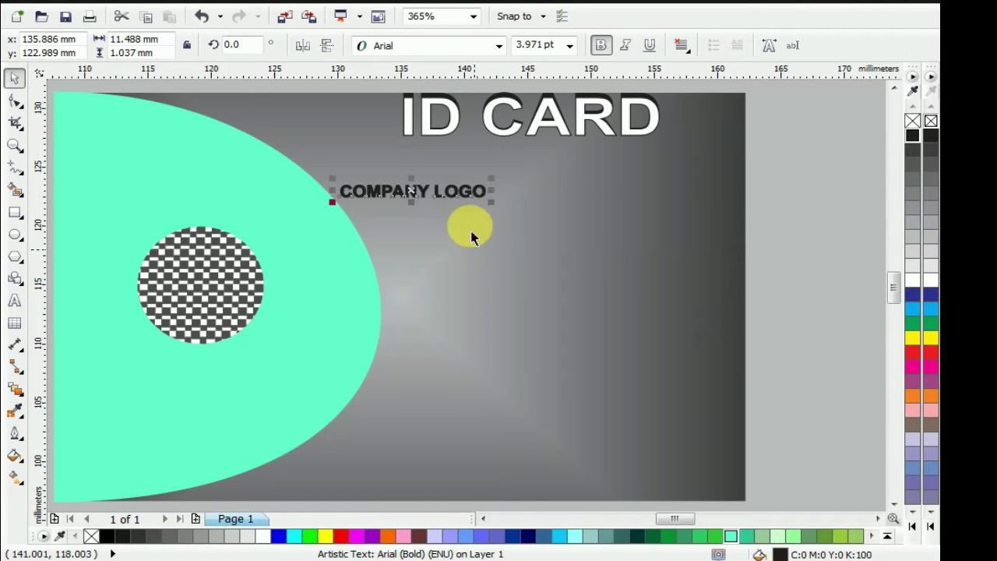
{"action": "left_click_drag", "start_coordinate": [433, 200], "coordinate": [212, 373]}
{"action": "scroll", "coordinate": [215, 372], "scroll_direction": "up", "scroll_amount": 2}
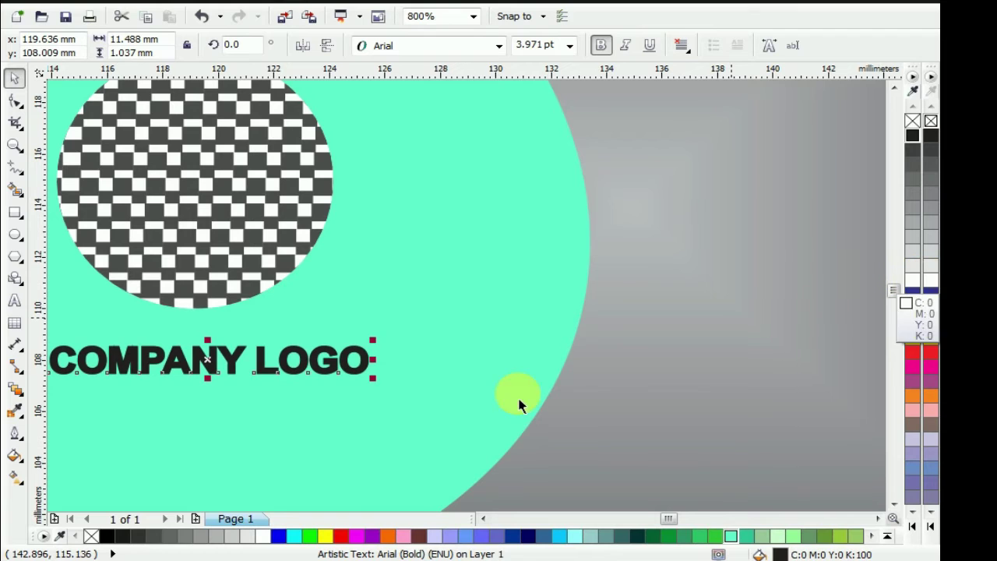
Back the black COMPANY LOGO label with a white offset copy, reducing the top copy to 3.378 pt
{"action": "left_click", "coordinate": [913, 282]}
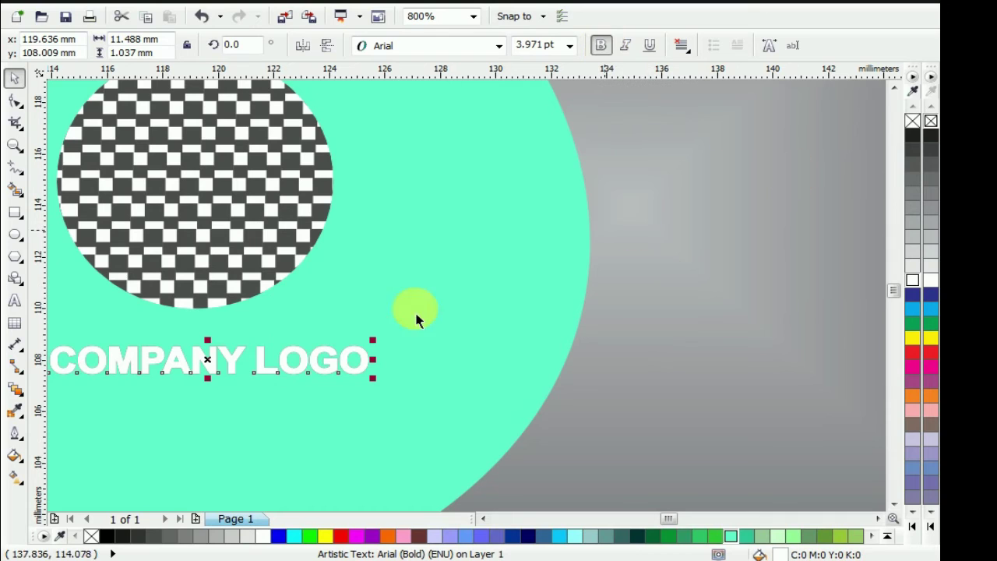
{"action": "mouse_move", "coordinate": [223, 352]}
{"action": "left_mouse_down"}
{"action": "mouse_move", "coordinate": [223, 368]}
{"action": "mouse_move", "coordinate": [222, 354]}
{"action": "left_mouse_up"}
{"action": "scroll", "coordinate": [221, 355], "scroll_direction": "up", "scroll_amount": 1}
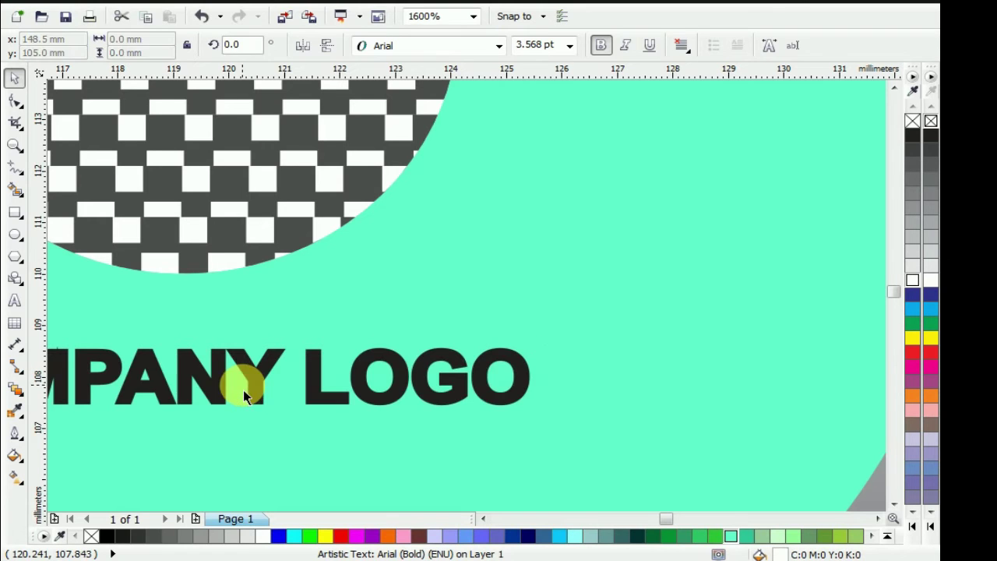
{"action": "key", "text": "Escape"}
{"action": "left_click", "coordinate": [315, 396]}
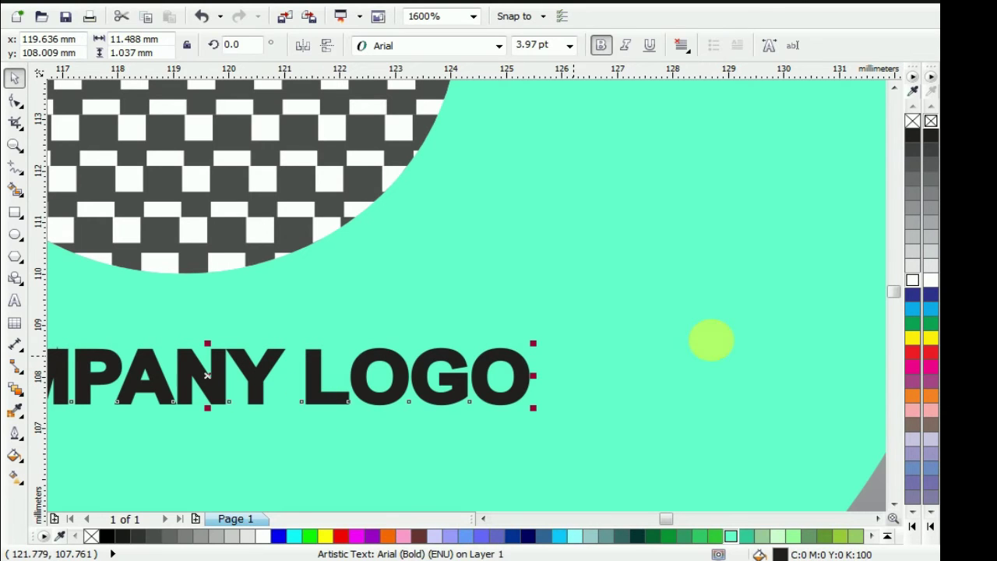
{"action": "left_click", "coordinate": [912, 282]}
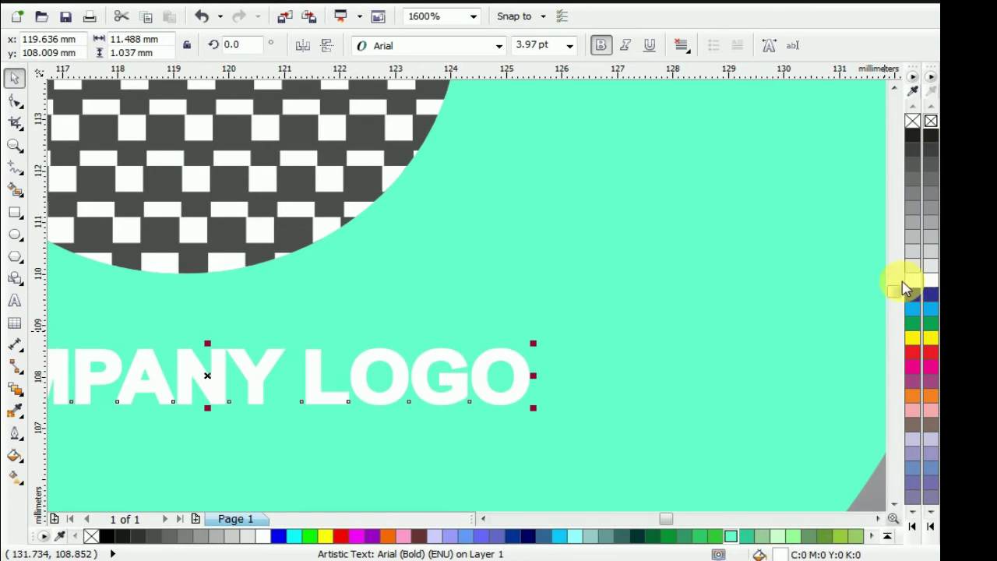
{"action": "left_click", "coordinate": [912, 139]}
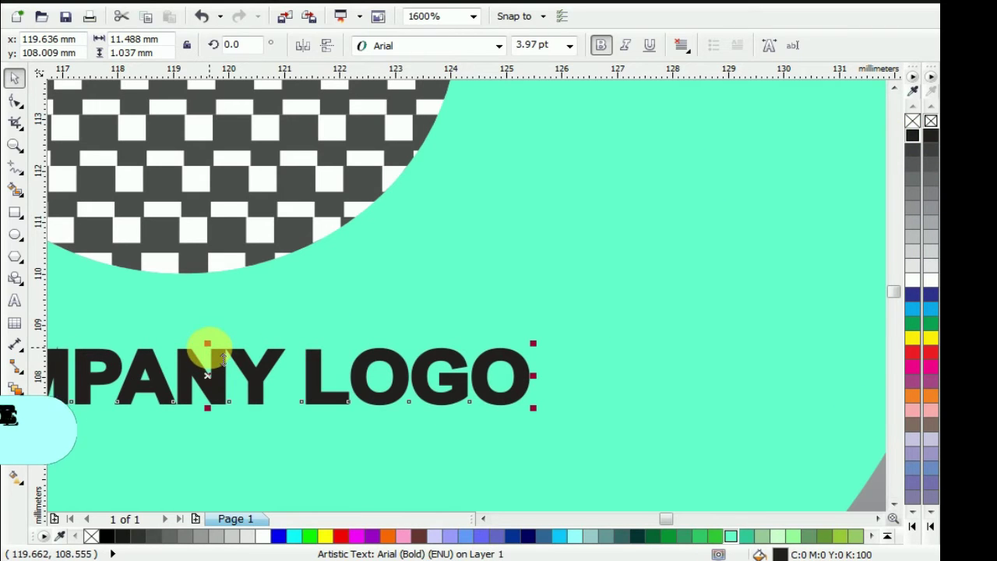
{"action": "key", "text": "plus"}
{"action": "left_click_drag", "start_coordinate": [207, 343], "coordinate": [203, 352]}
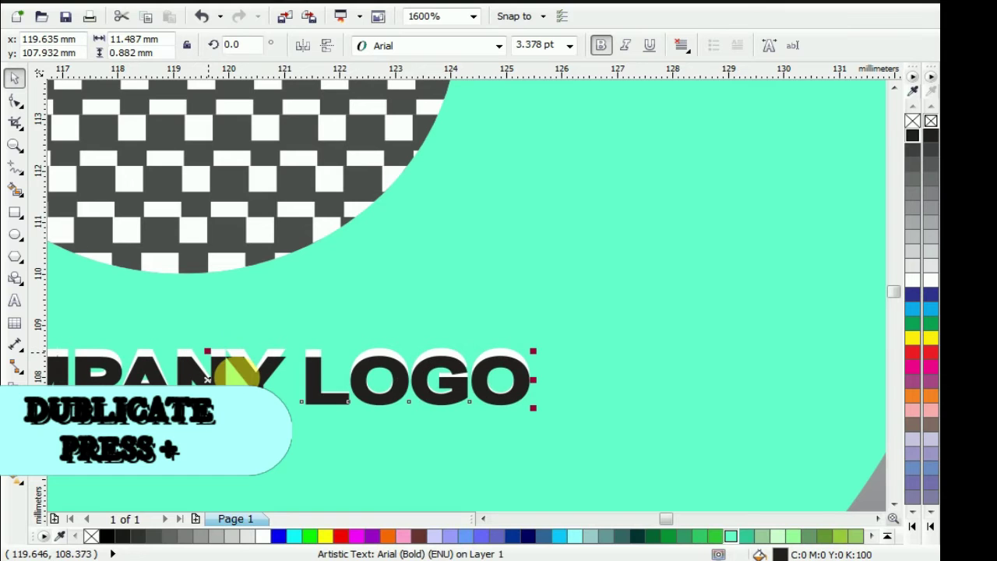
{"action": "scroll", "coordinate": [259, 379], "scroll_direction": "down", "scroll_amount": 4}
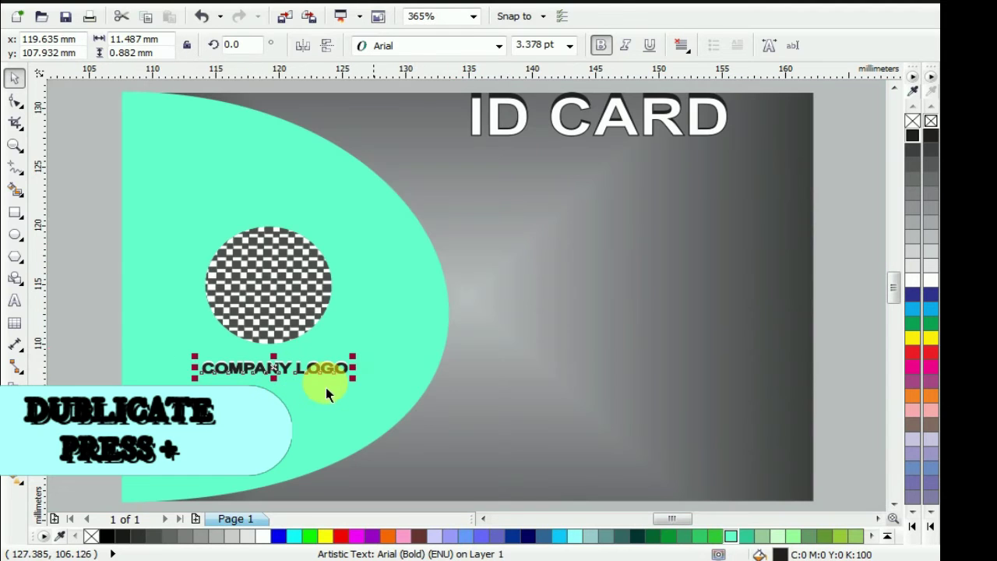
{"action": "left_click", "coordinate": [105, 315]}
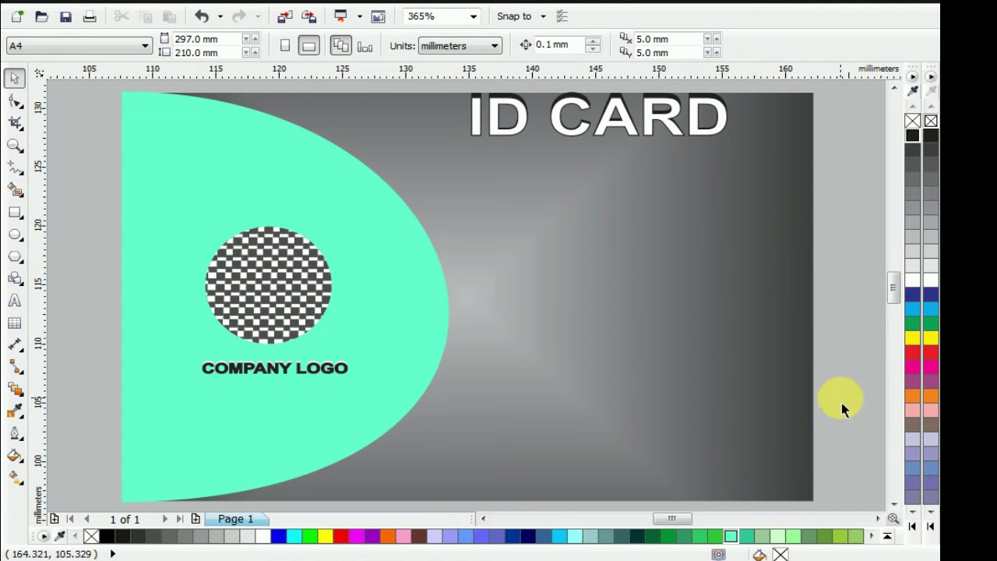
Type a text block below ID CARD reading NAME, GENDER, AGE and ROLL on separate lines
{"action": "left_click", "coordinate": [14, 300]}
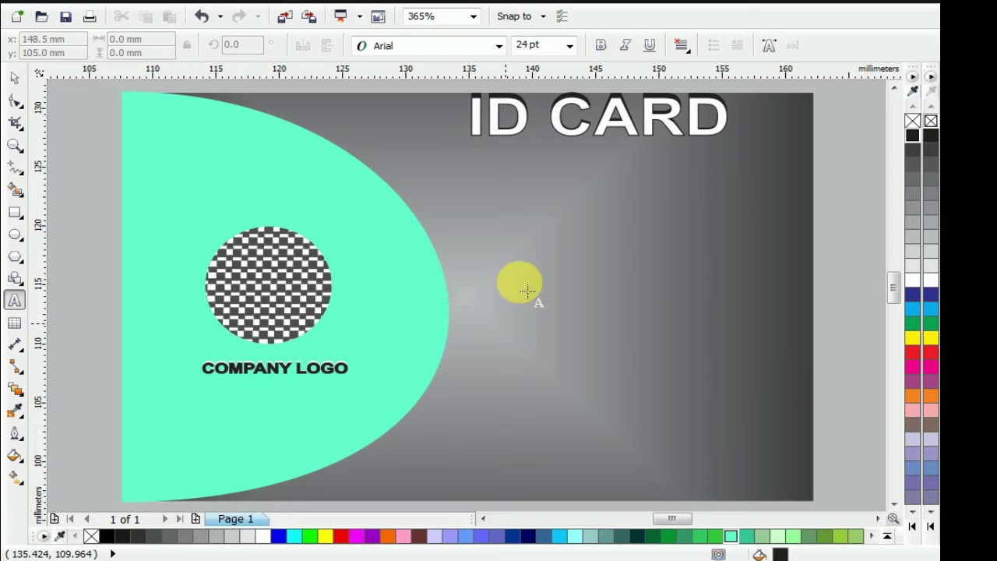
{"action": "left_click", "coordinate": [519, 226]}
{"action": "type", "text": "NAME "}
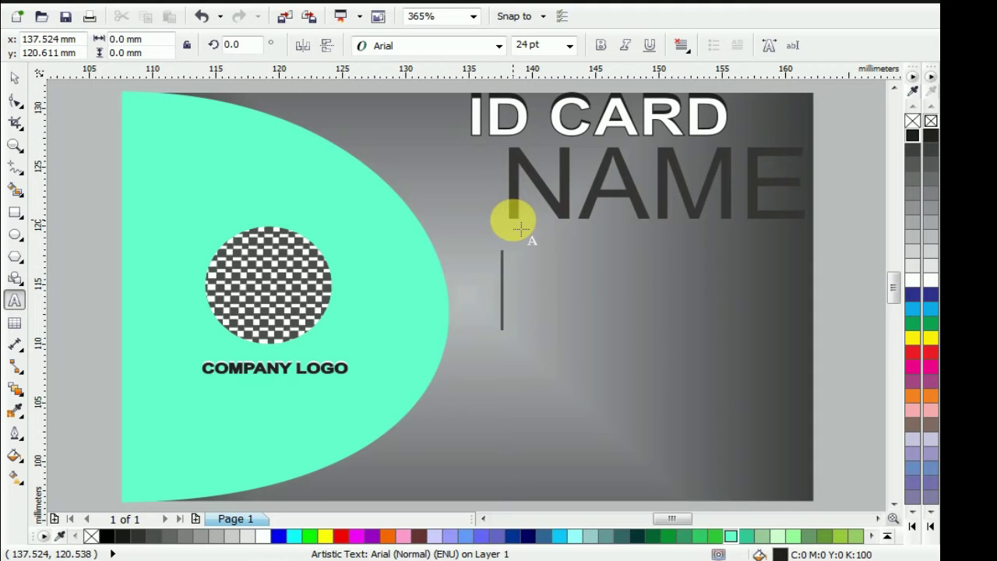
{"action": "type", "text": "GENDE"}
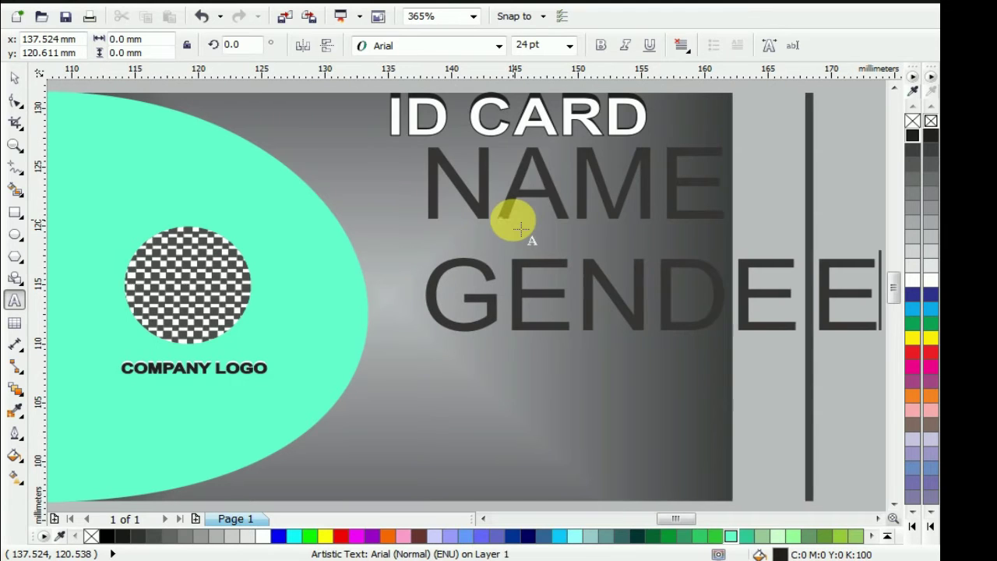
{"action": "type", "text": "R"}
{"action": "key", "text": "Return"}
{"action": "type", "text": "AGE"}
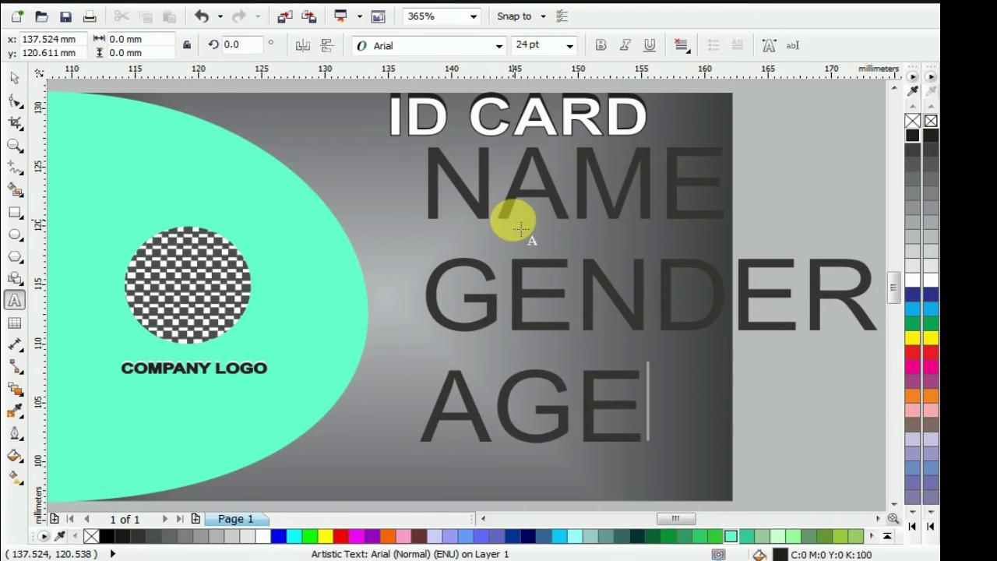
{"action": "key", "text": "Return"}
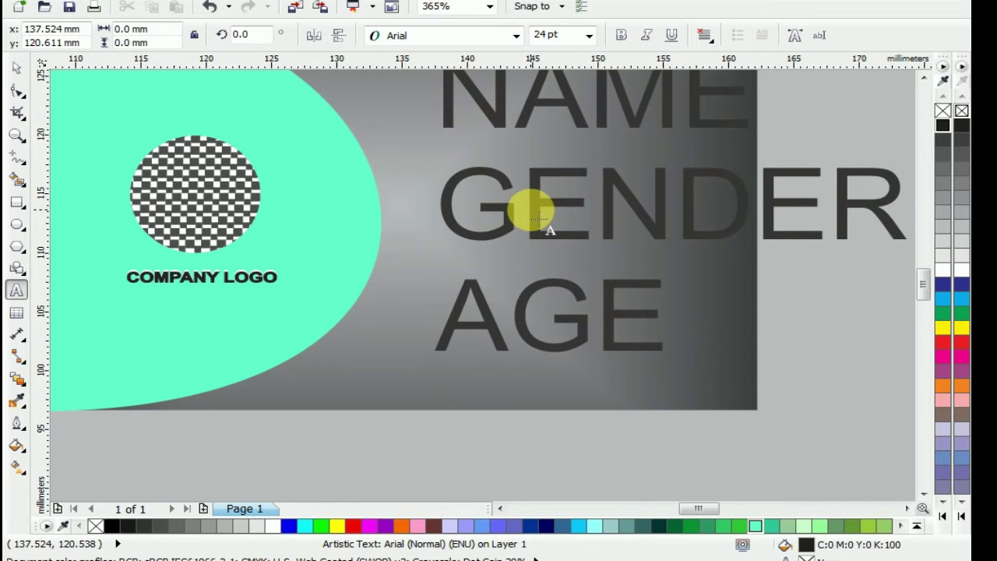
{"action": "type", "text": "ROLL"}
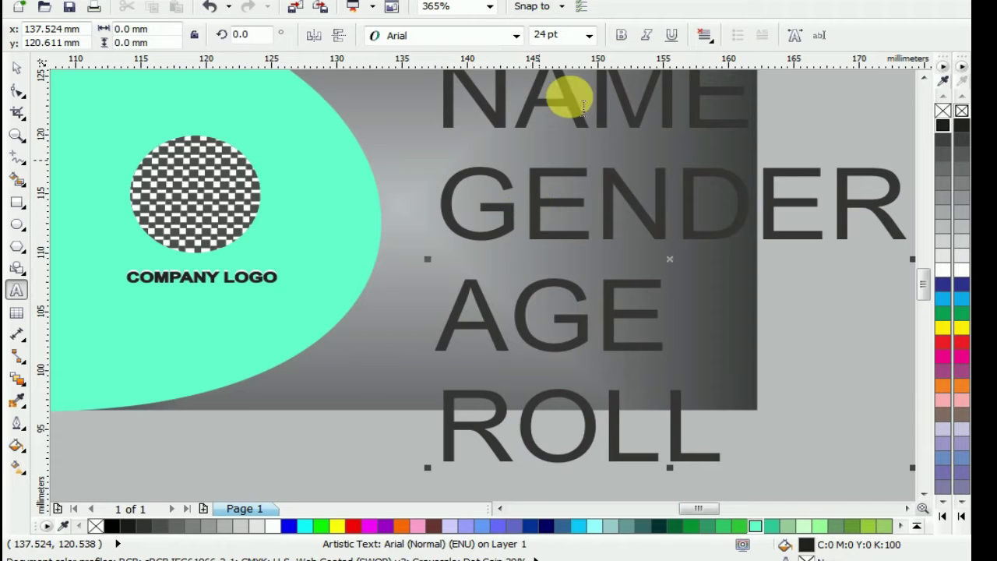
{"action": "key", "text": "Escape"}
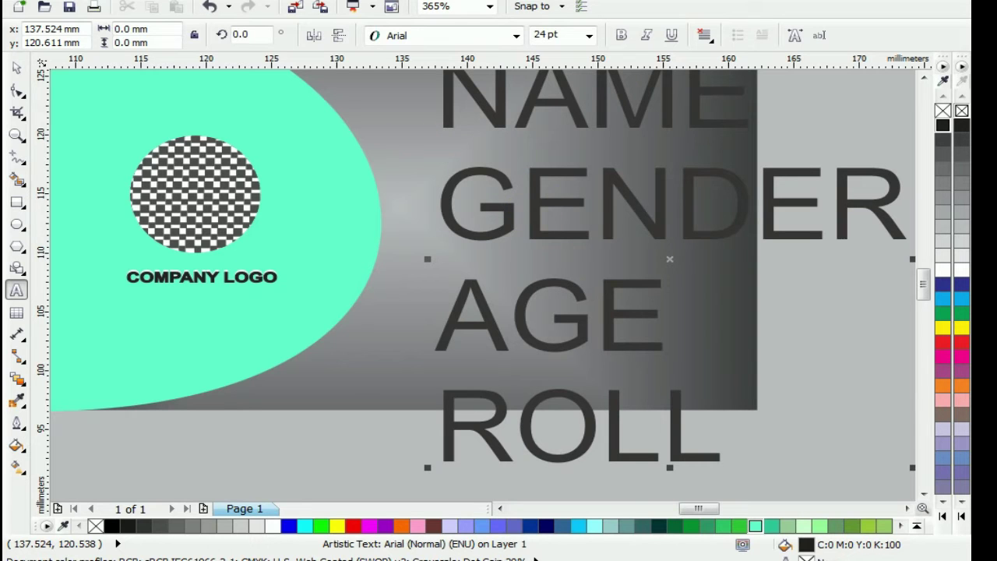
Scale the field list down to about 6.062 pt and move it left onto the card
{"action": "left_click", "coordinate": [17, 68]}
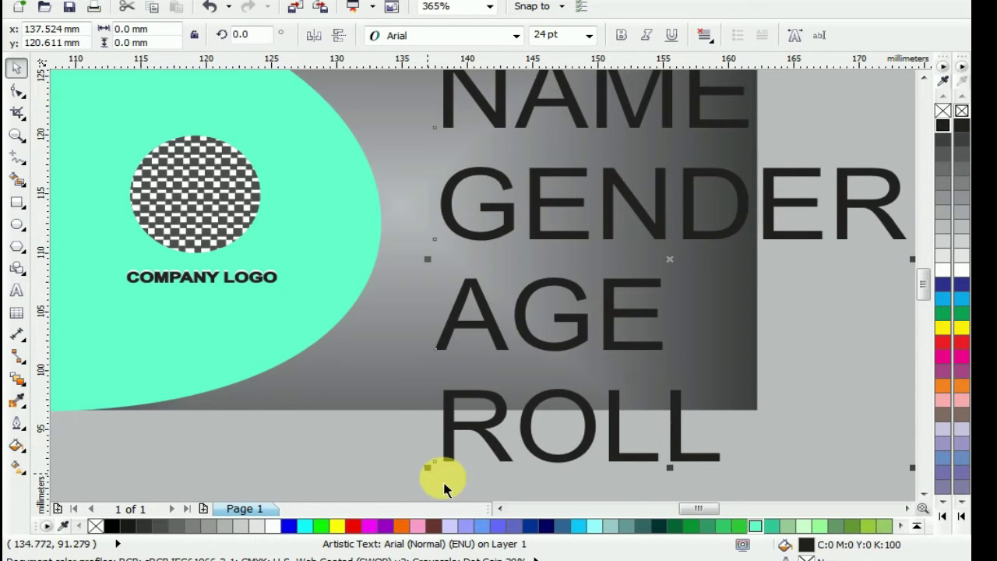
{"action": "left_click_drag", "start_coordinate": [428, 467], "coordinate": [629, 283]}
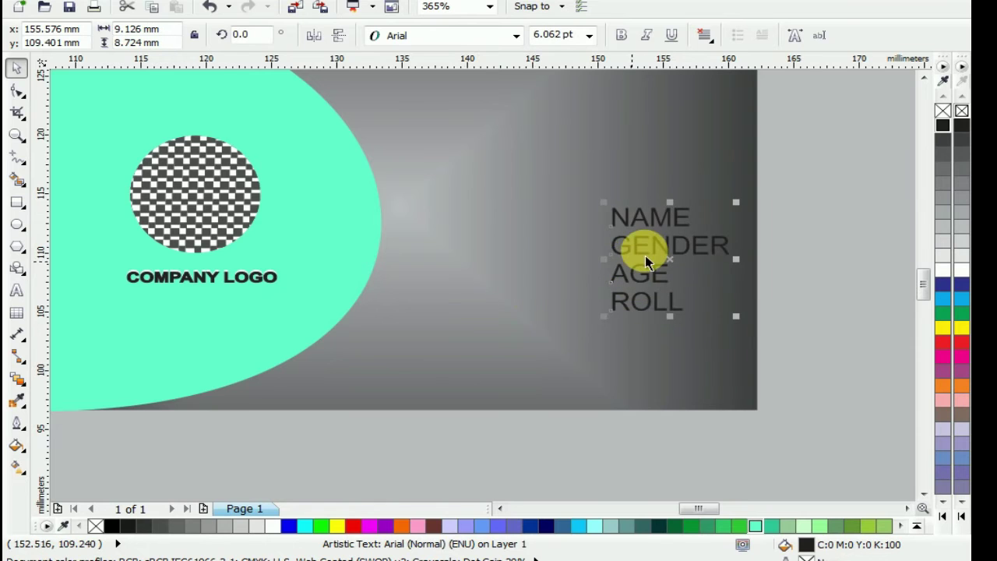
{"action": "scroll", "coordinate": [644, 261], "scroll_direction": "up", "scroll_amount": 2}
{"action": "scroll", "coordinate": [645, 261], "scroll_direction": "left", "scroll_amount": 2}
{"action": "left_click_drag", "start_coordinate": [713, 331], "coordinate": [494, 265]}
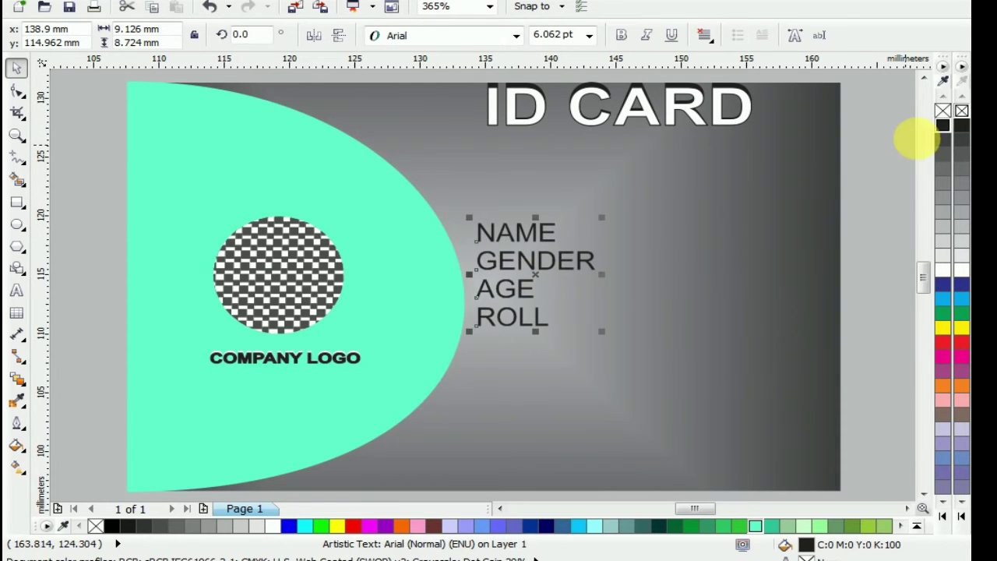
Make the field list text bold and black
{"action": "left_click", "coordinate": [942, 126]}
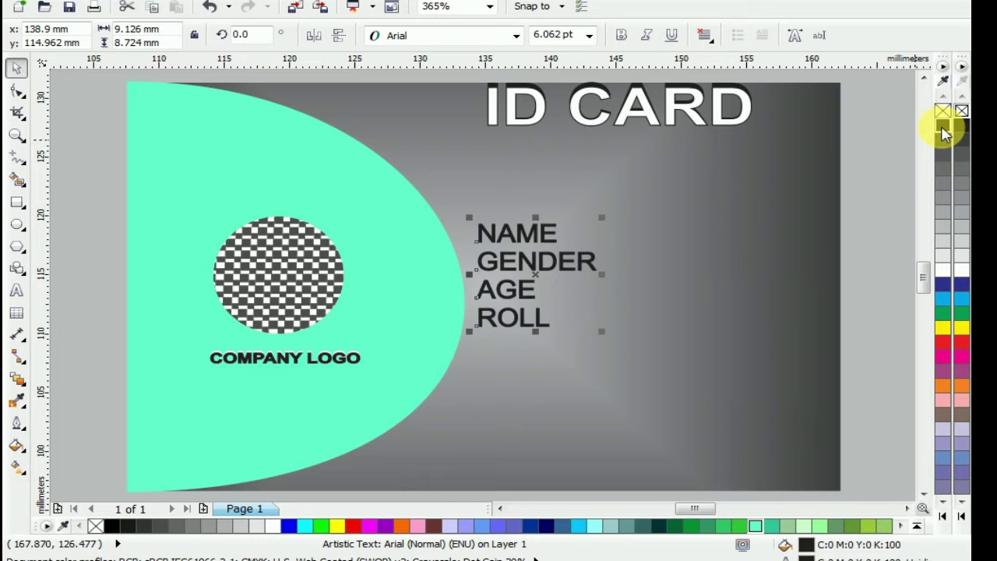
{"action": "left_click", "coordinate": [624, 41]}
{"action": "scroll", "coordinate": [518, 245], "scroll_direction": "up", "scroll_amount": 2}
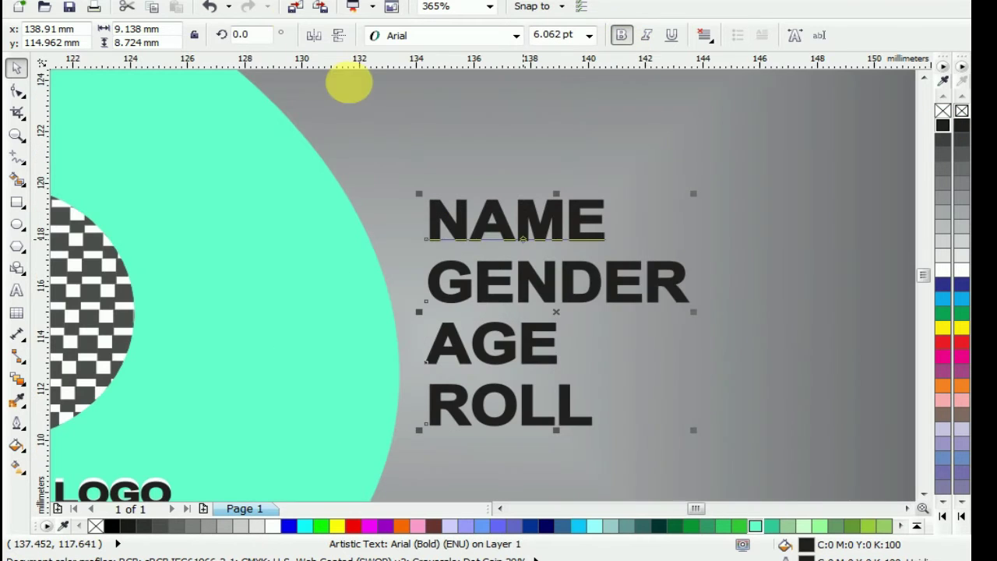
Break the field text apart into separate NAME, GENDER, AGE and ROLL lines
{"action": "right_click", "coordinate": [524, 304]}
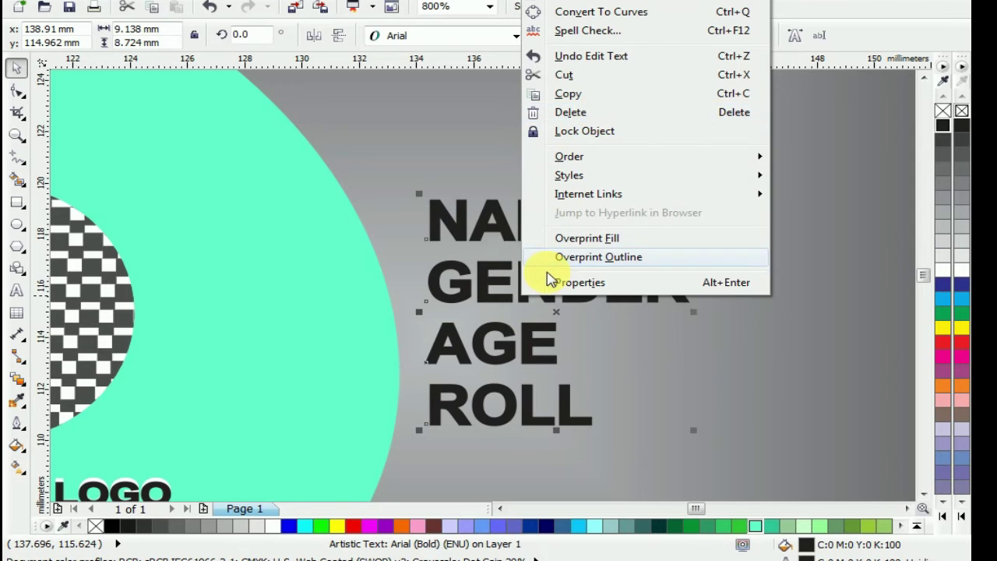
{"action": "left_click", "coordinate": [440, 281]}
{"action": "left_click", "coordinate": [269, 3]}
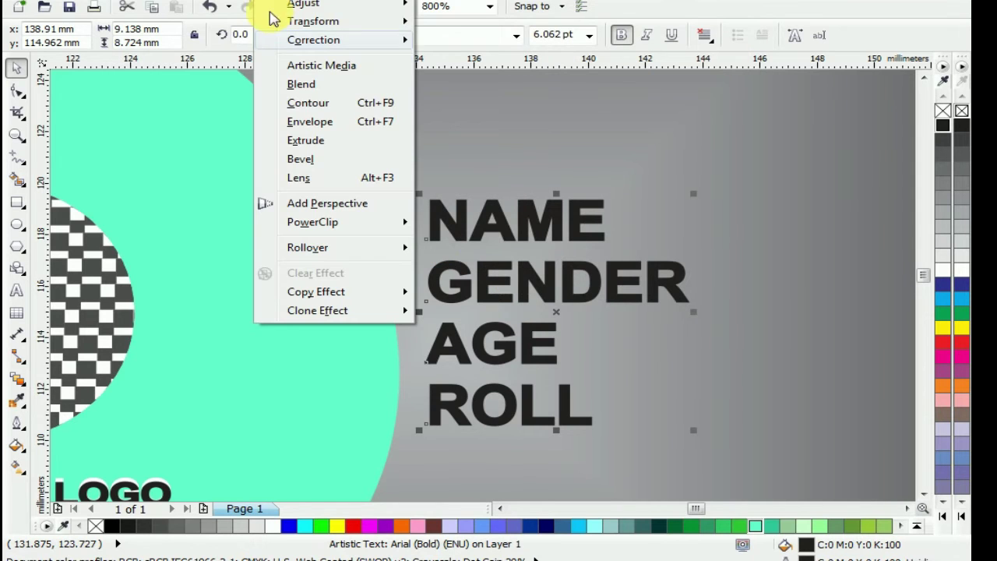
{"action": "mouse_move", "coordinate": [241, 2]}
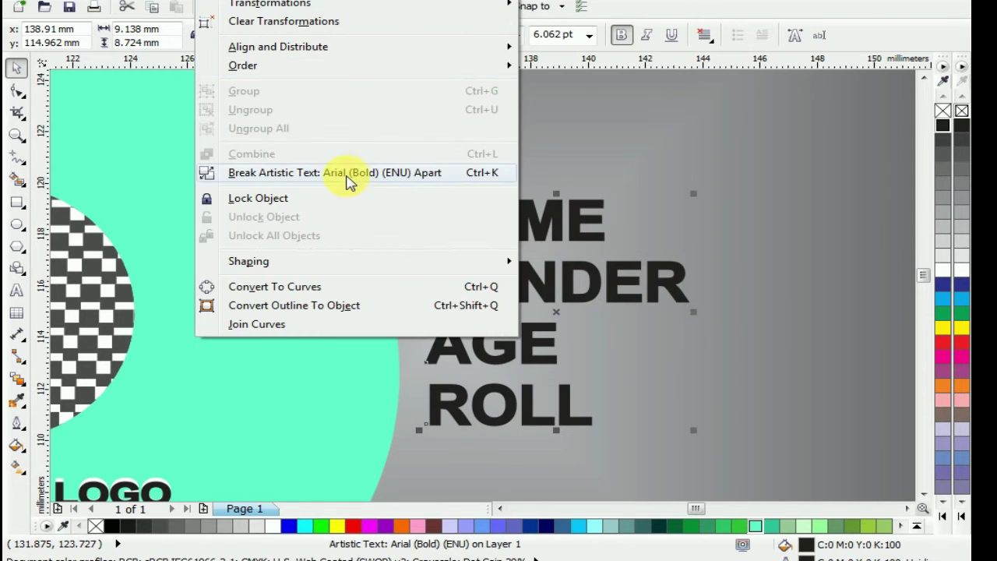
{"action": "left_click", "coordinate": [349, 172]}
{"action": "left_click", "coordinate": [498, 230]}
{"action": "left_click", "coordinate": [534, 240]}
{"action": "left_click", "coordinate": [580, 226]}
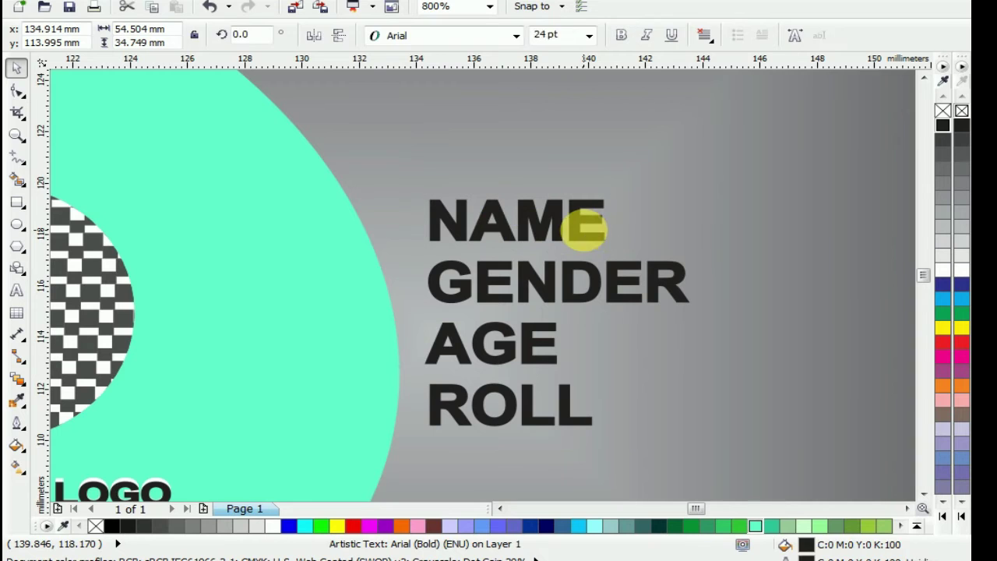
{"action": "left_click", "coordinate": [442, 337]}
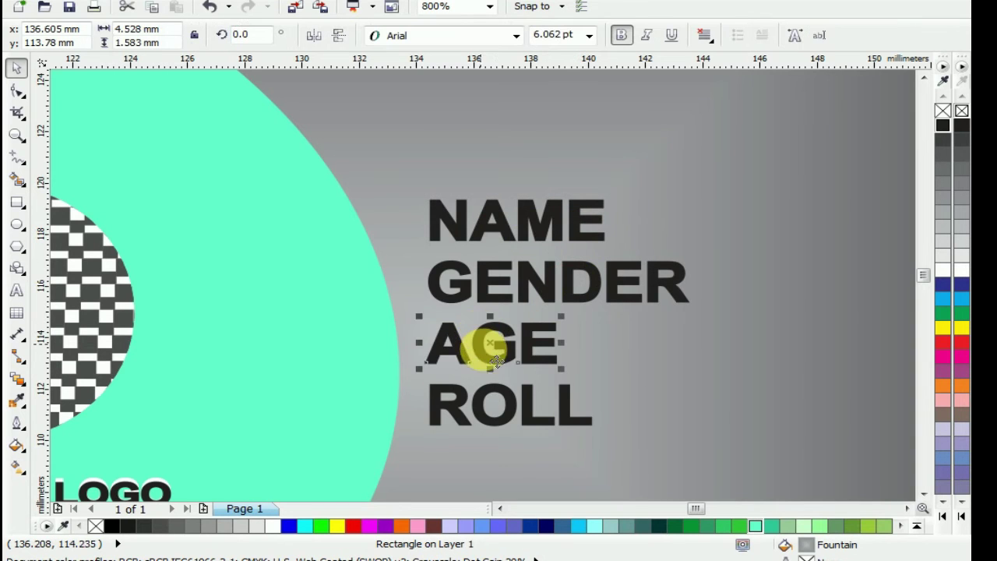
{"action": "left_click", "coordinate": [17, 204]}
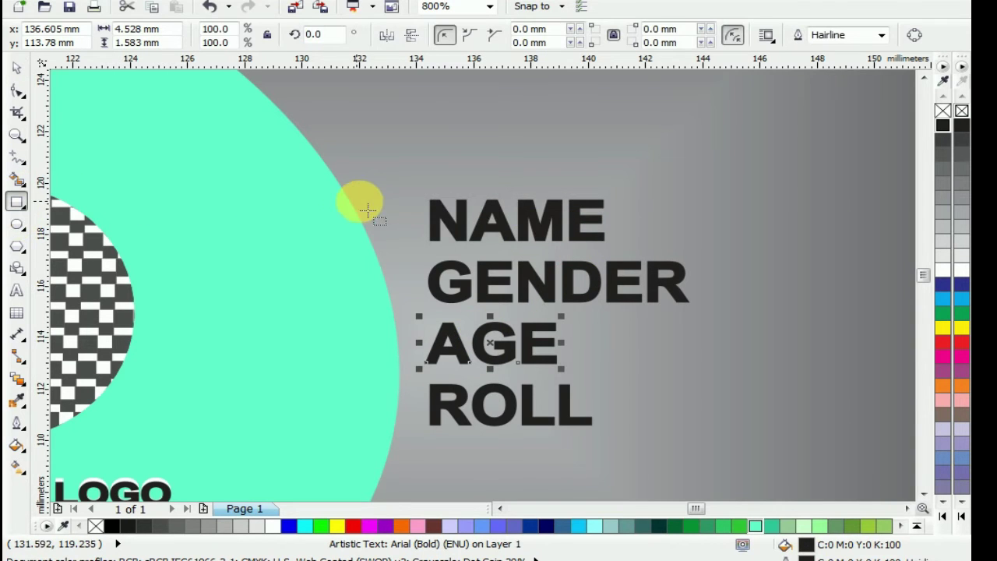
Draw a rectangle over NAME with a square dark-grey-to-white fountain fill, no outline, placed behind the text
{"action": "left_click_drag", "start_coordinate": [410, 189], "coordinate": [624, 257]}
{"action": "left_click", "coordinate": [21, 72]}
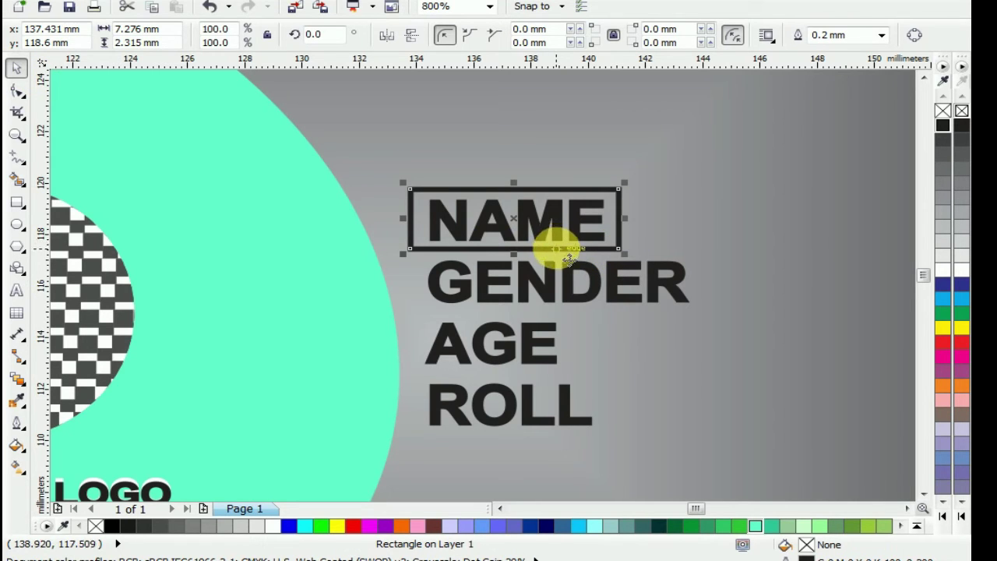
{"action": "key", "text": "F11"}
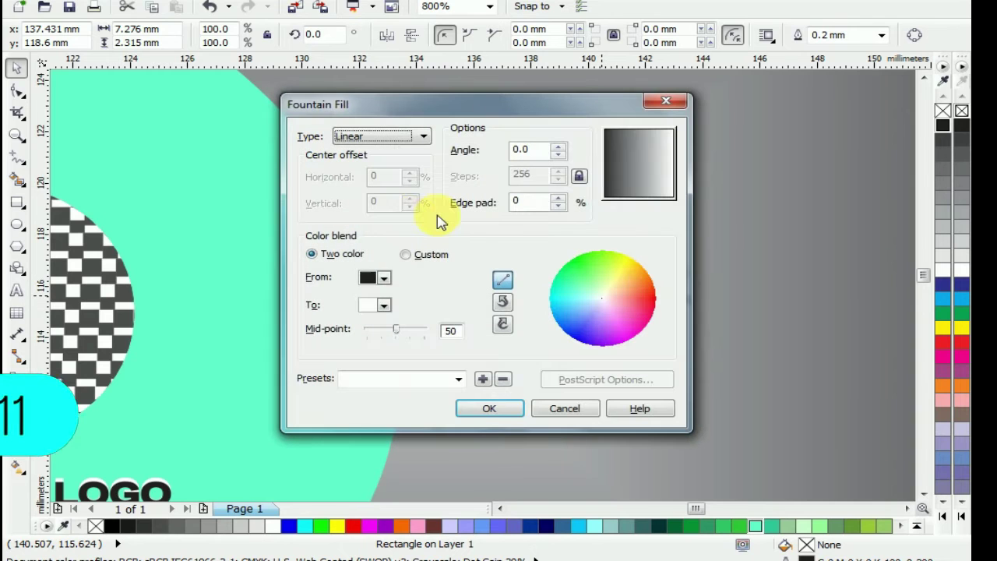
{"action": "left_click", "coordinate": [381, 276]}
{"action": "left_click", "coordinate": [398, 295]}
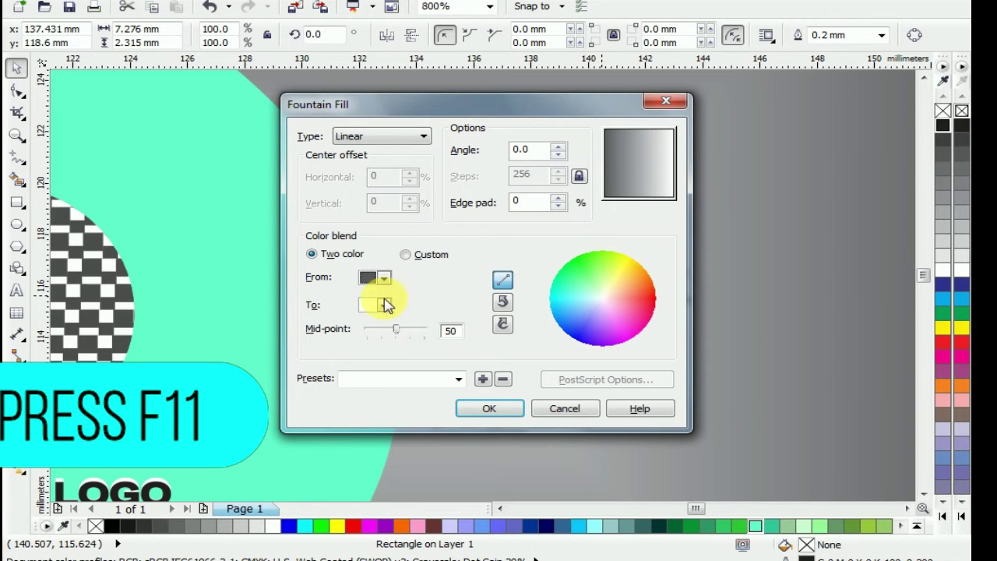
{"action": "left_click", "coordinate": [383, 305]}
{"action": "left_click", "coordinate": [423, 336]}
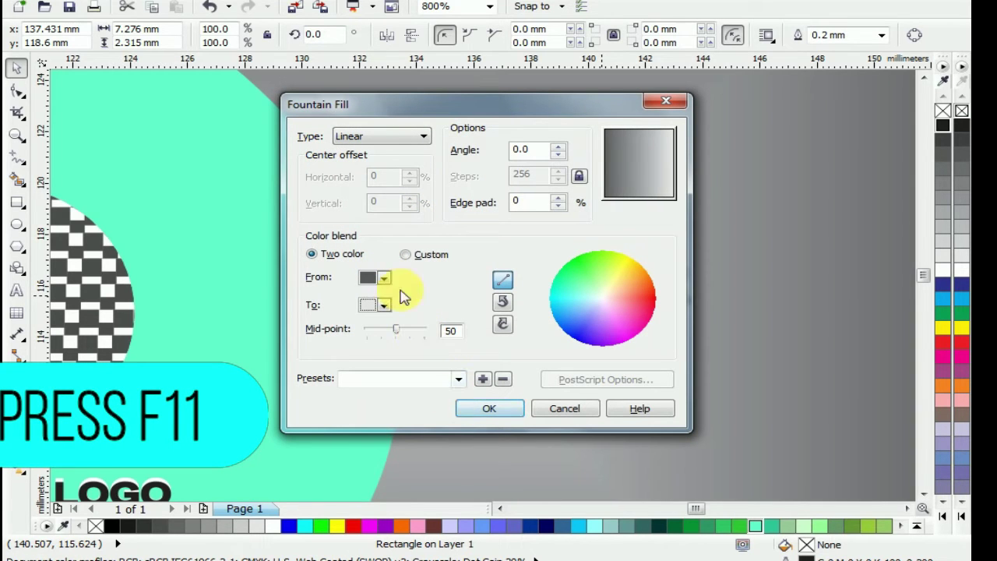
{"action": "left_click", "coordinate": [382, 136]}
{"action": "left_click", "coordinate": [380, 159]}
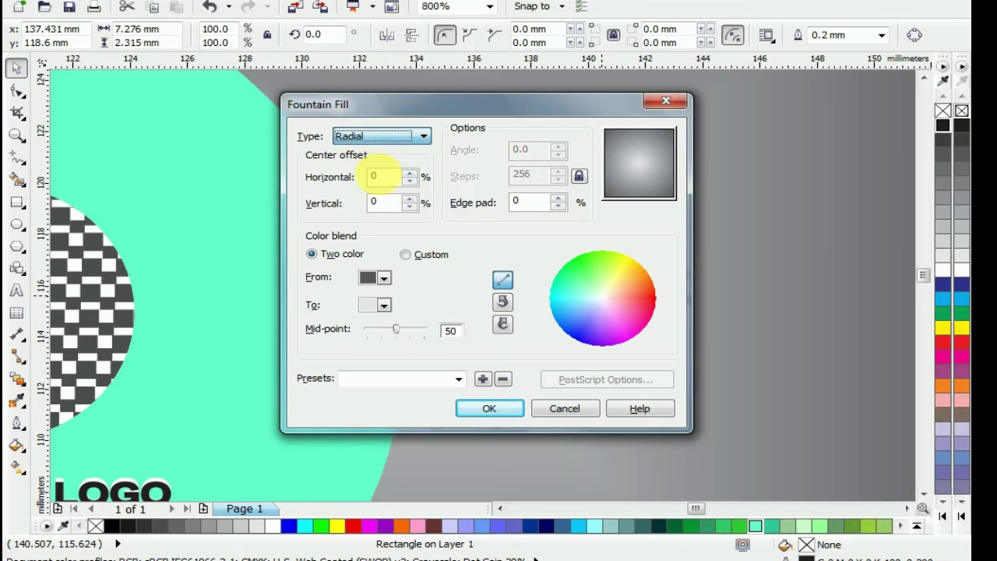
{"action": "left_click", "coordinate": [357, 138]}
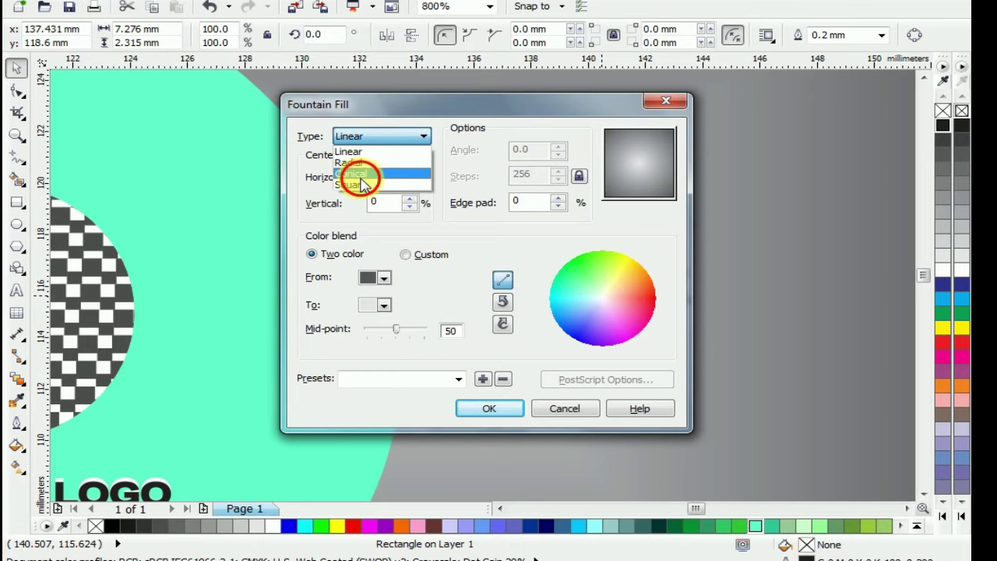
{"action": "left_click", "coordinate": [363, 178]}
{"action": "left_click", "coordinate": [478, 408]}
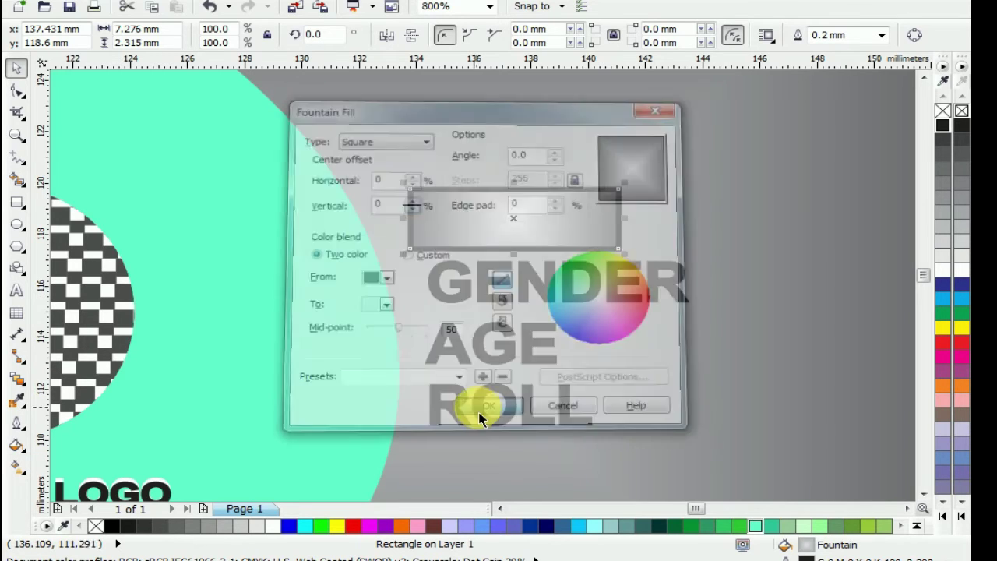
{"action": "right_click", "coordinate": [943, 109]}
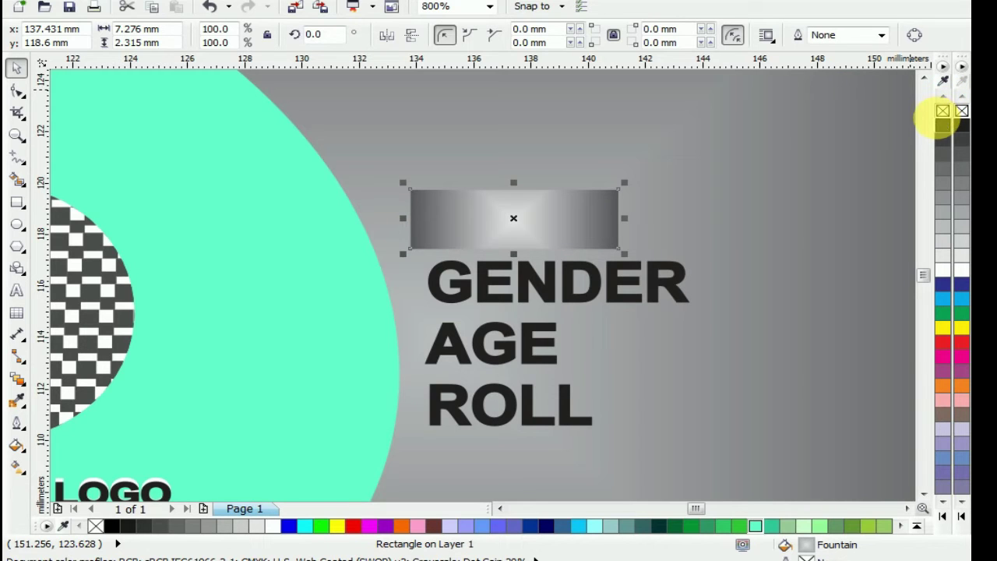
{"action": "key", "text": "ctrl+Page_Down"}
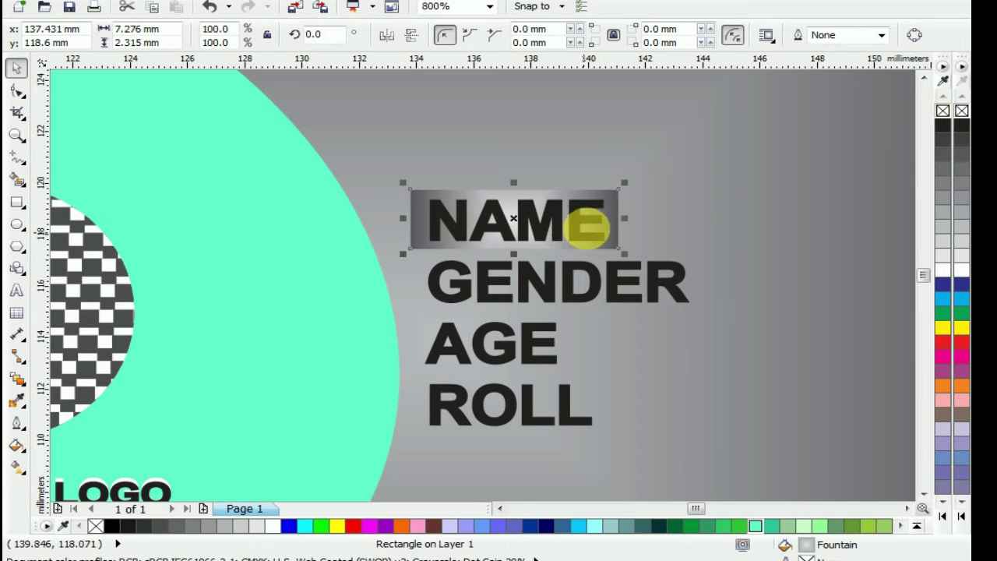
Widen the NAME strip and place gradient strip copies behind GENDER, AGE and ROLL
{"action": "left_click_drag", "start_coordinate": [638, 234], "coordinate": [653, 230]}
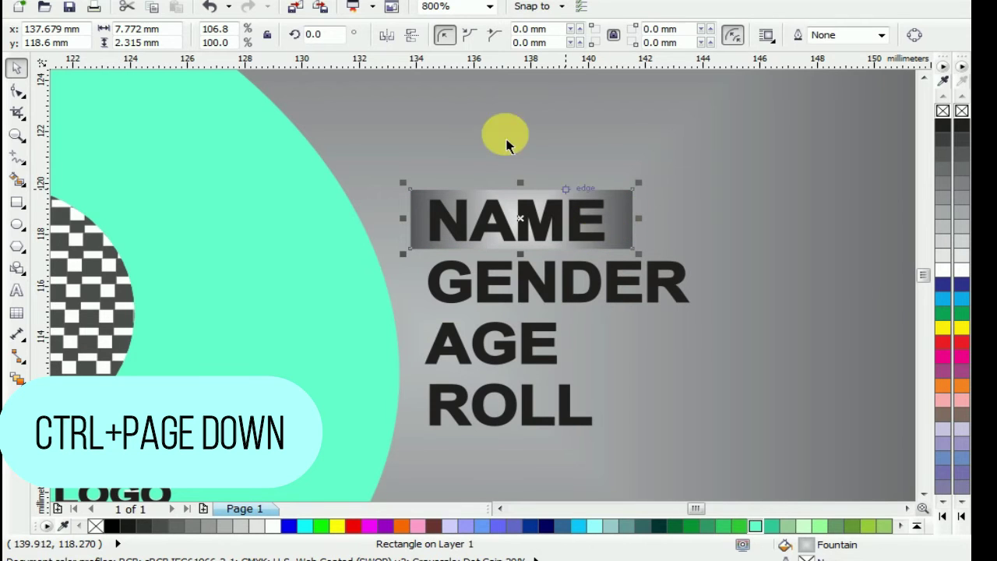
{"action": "left_click_drag", "start_coordinate": [615, 233], "coordinate": [695, 295]}
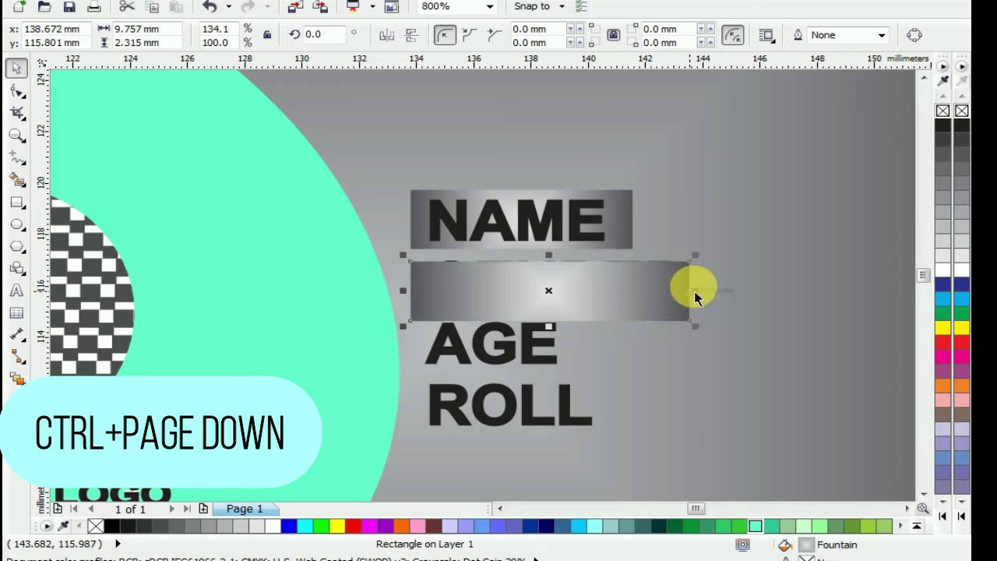
{"action": "key", "text": "ctrl+Page_Down"}
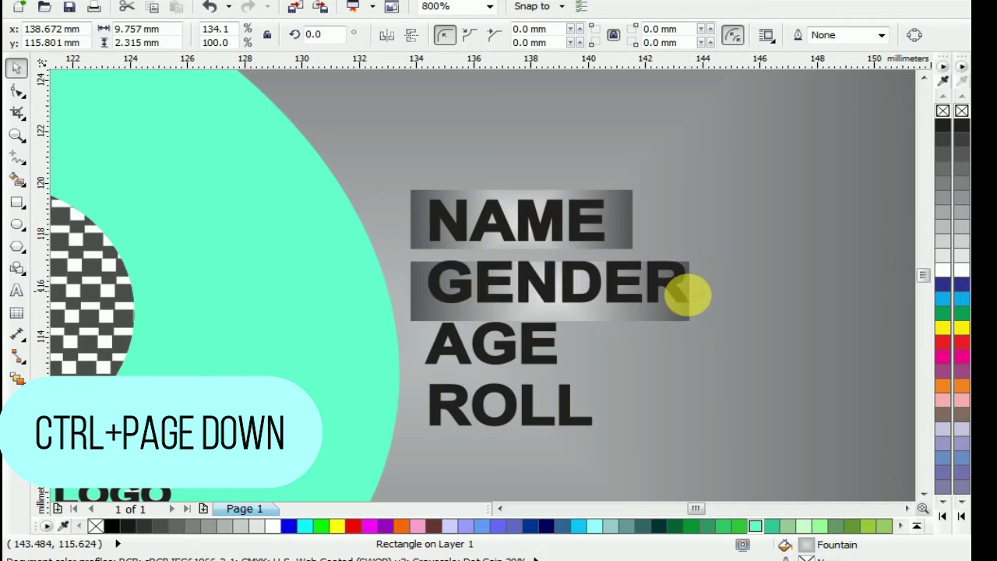
{"action": "left_click_drag", "start_coordinate": [579, 340], "coordinate": [585, 378]}
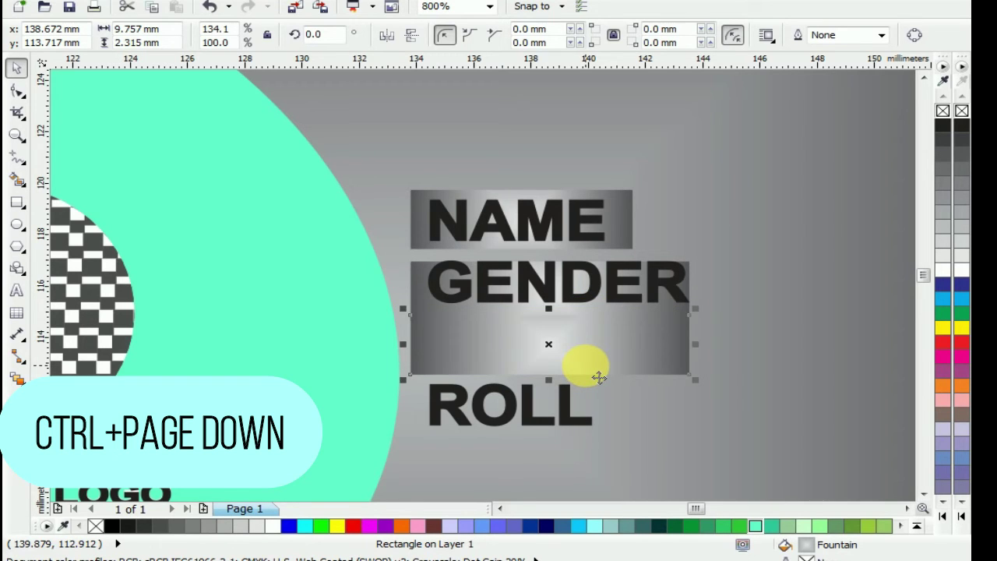
{"action": "key", "text": "ctrl+Page_Down"}
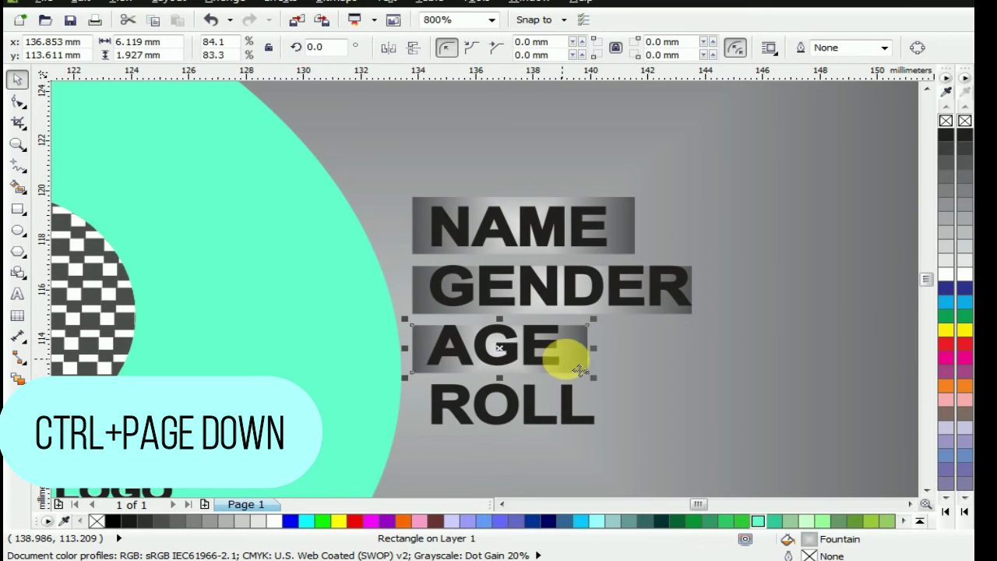
{"action": "left_click_drag", "start_coordinate": [583, 383], "coordinate": [605, 408]}
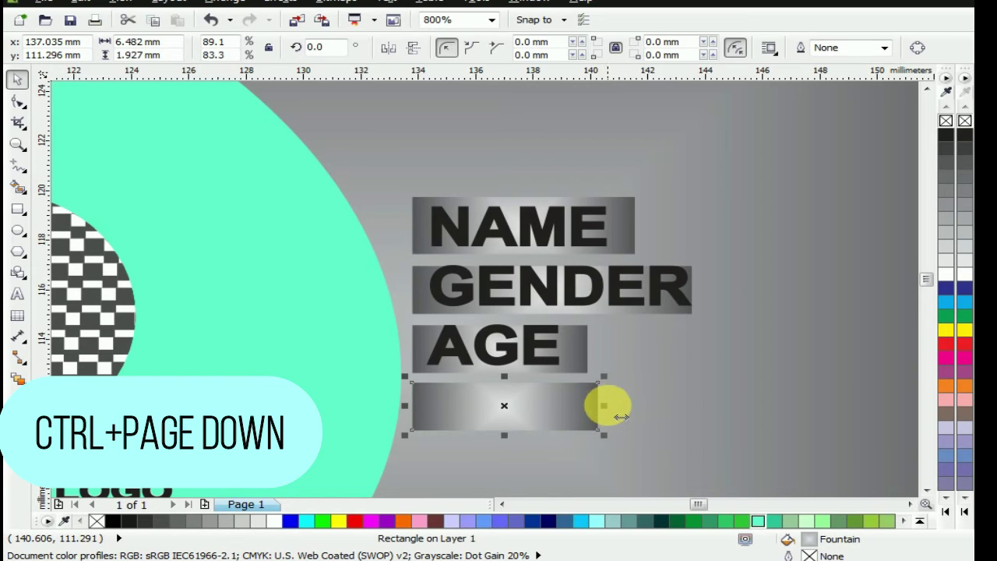
{"action": "key", "text": "ctrl+Page_Down"}
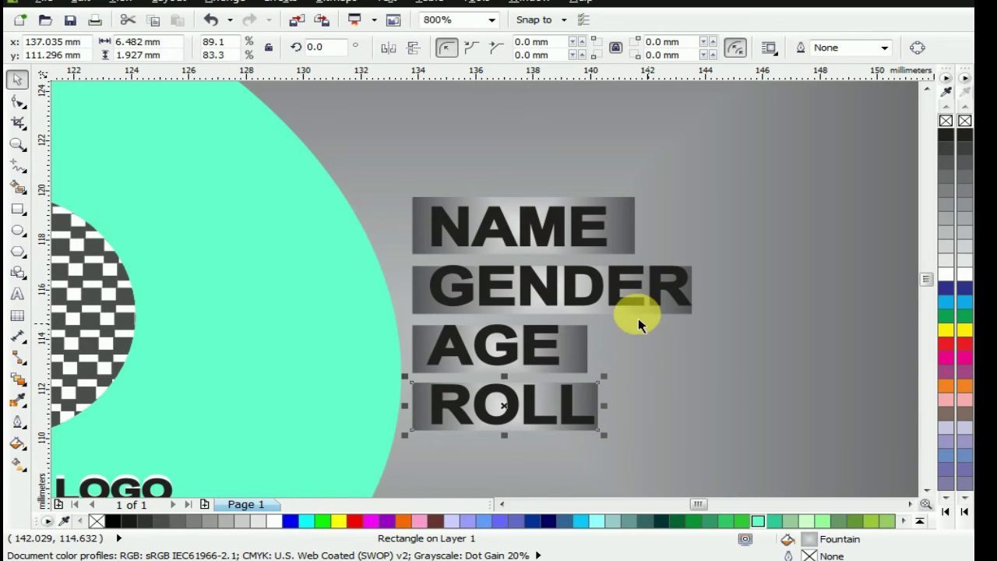
Undo an accidental background move, then select all four labels with their strips
{"action": "left_click", "coordinate": [497, 226]}
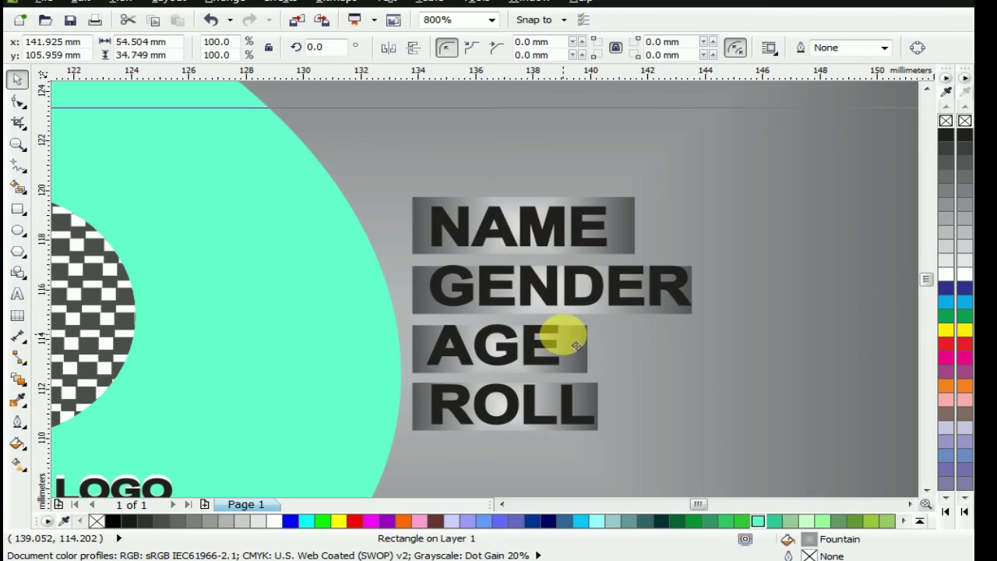
{"action": "left_click_drag", "start_coordinate": [540, 273], "coordinate": [514, 247]}
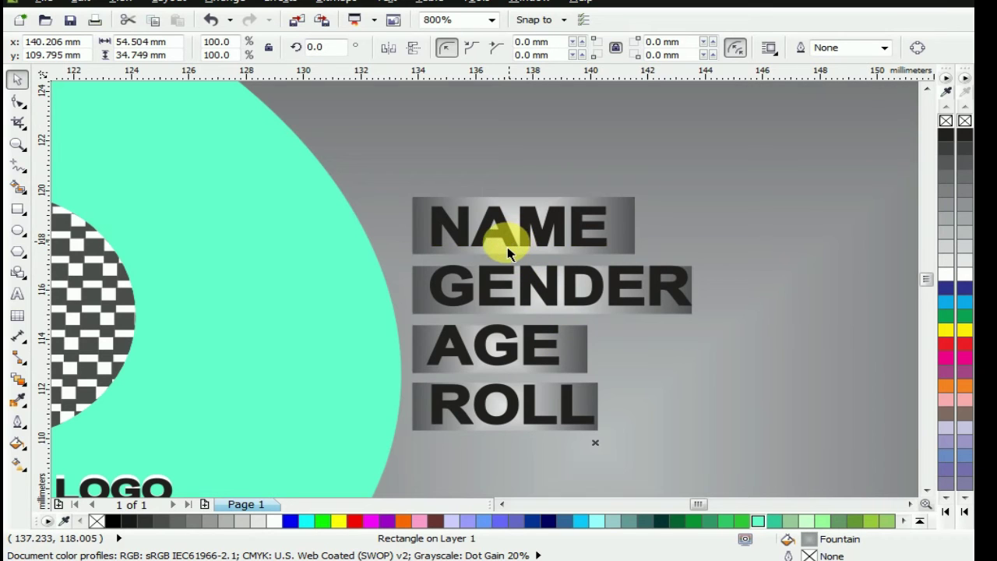
{"action": "key", "text": "ctrl+z"}
{"action": "scroll", "coordinate": [465, 224], "scroll_direction": "down", "scroll_amount": 2}
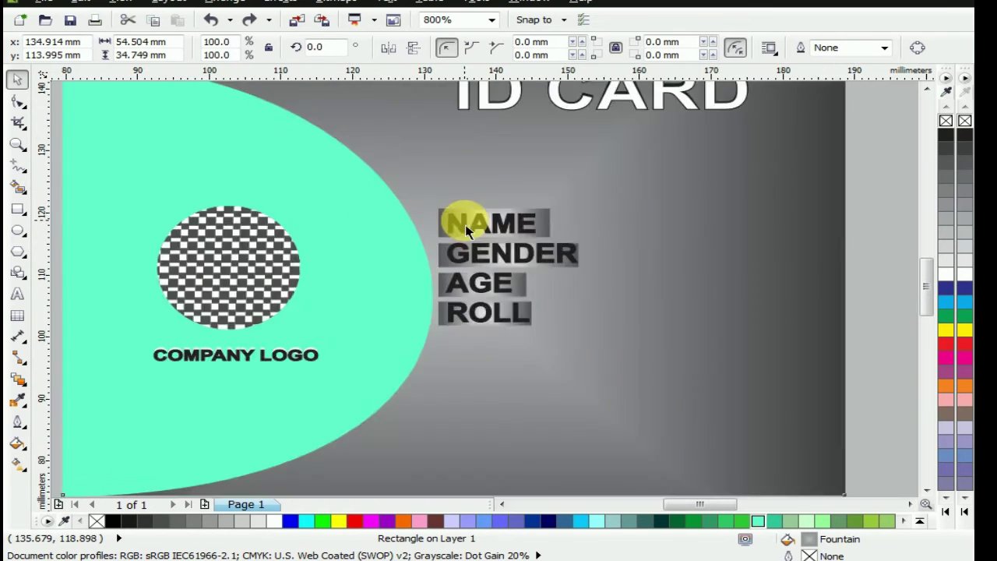
{"action": "scroll", "coordinate": [465, 225], "scroll_direction": "down", "scroll_amount": 2}
{"action": "left_click_drag", "start_coordinate": [646, 246], "coordinate": [636, 207]}
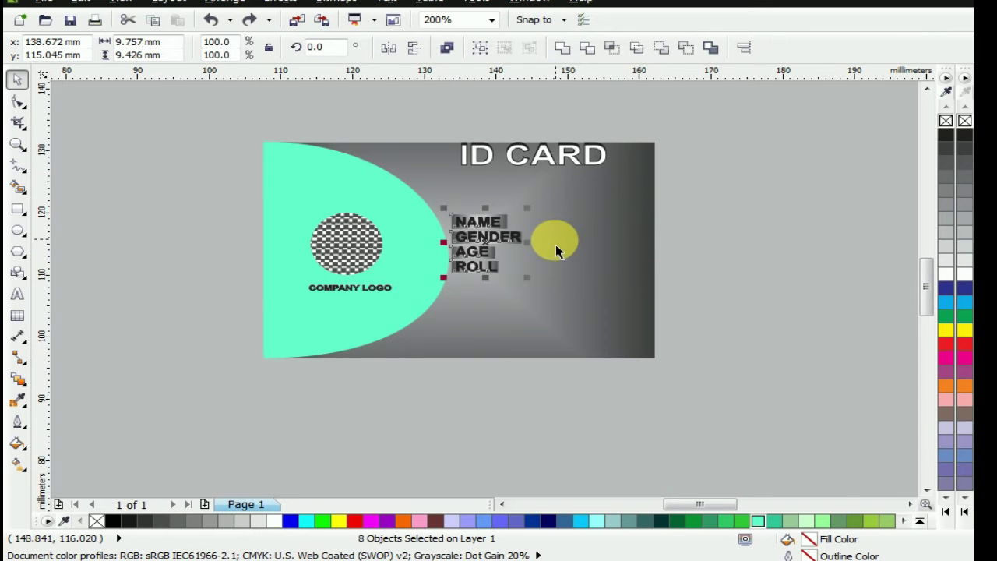
{"action": "scroll", "coordinate": [445, 301], "scroll_direction": "up", "scroll_amount": 1}
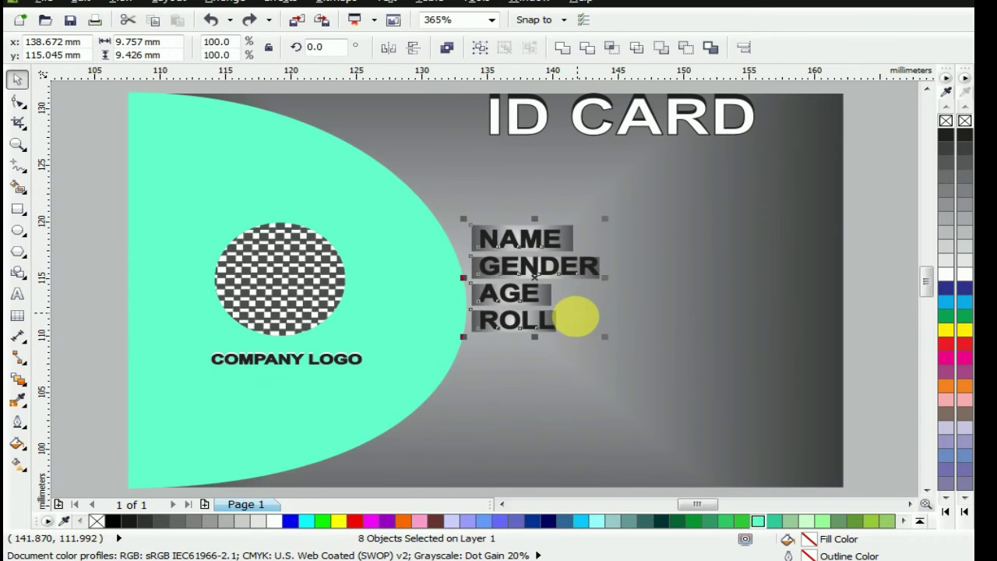
Drop a copy of the four labels and their strips to the right of the originals
{"action": "left_click", "coordinate": [530, 284]}
{"action": "left_click_drag", "start_coordinate": [540, 290], "coordinate": [677, 288]}
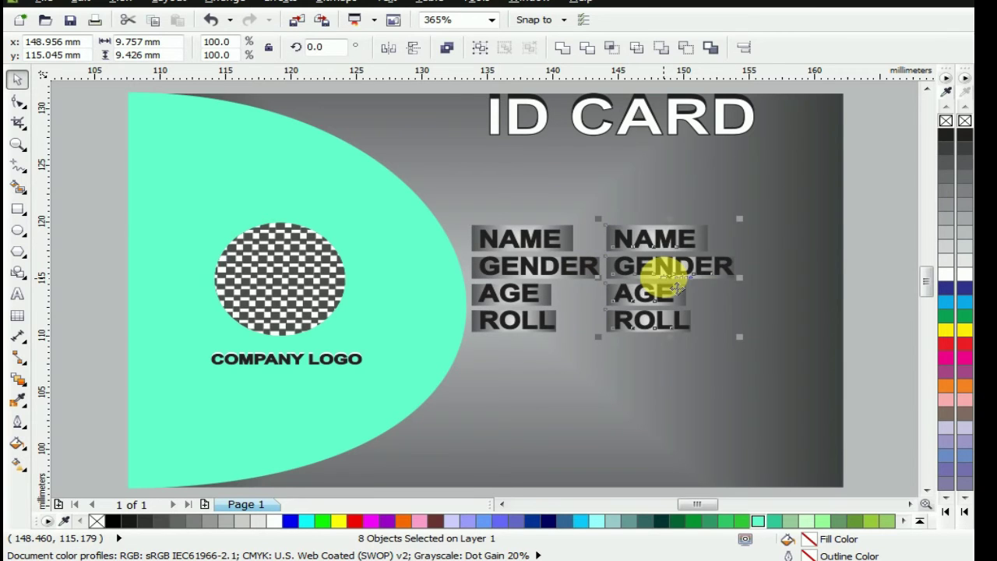
{"action": "scroll", "coordinate": [676, 288], "scroll_direction": "up", "scroll_amount": 2}
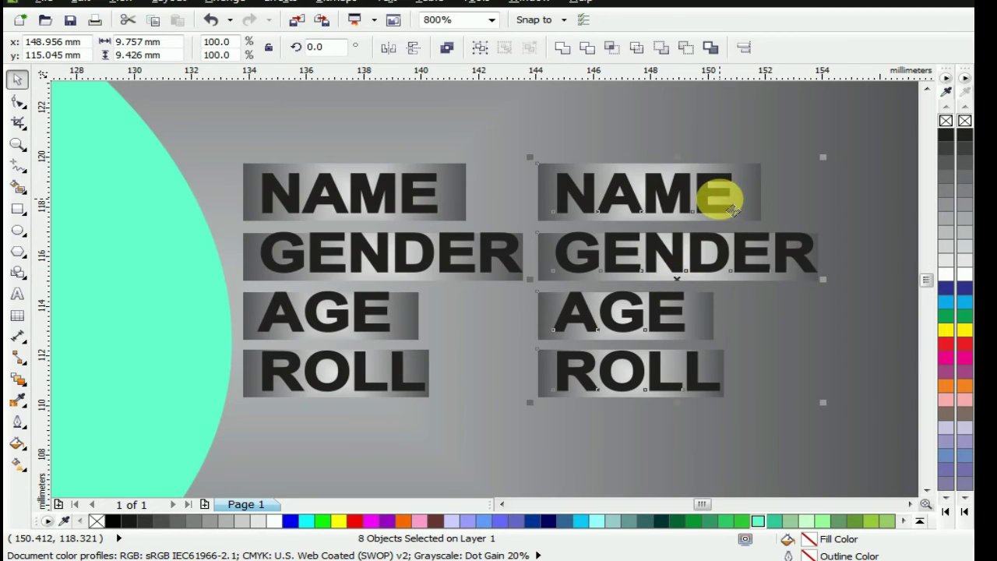
{"action": "left_click", "coordinate": [927, 330]}
{"action": "scroll", "coordinate": [734, 273], "scroll_direction": "down", "scroll_amount": 2}
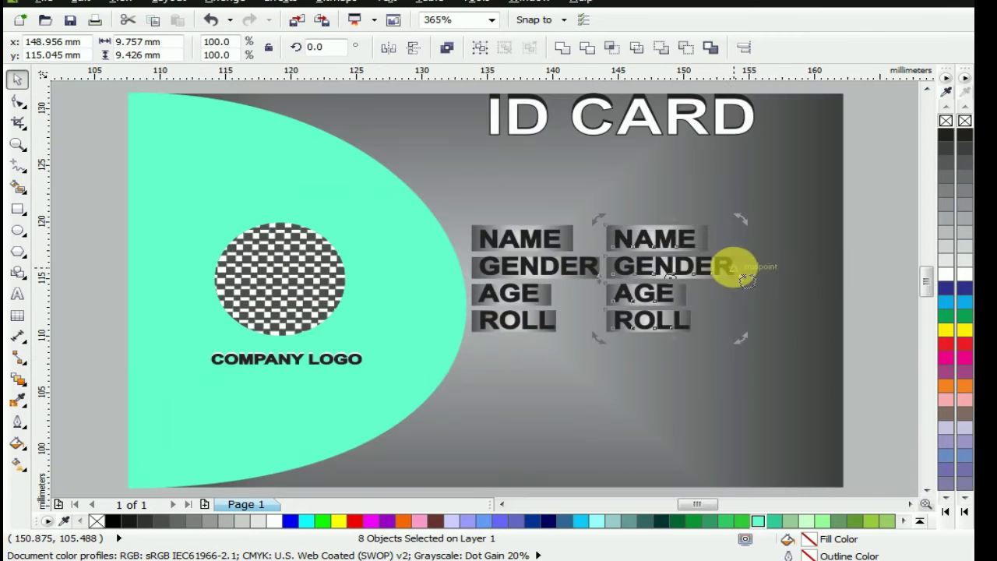
{"action": "left_click", "coordinate": [860, 249]}
{"action": "scroll", "coordinate": [683, 241], "scroll_direction": "up", "scroll_amount": 2}
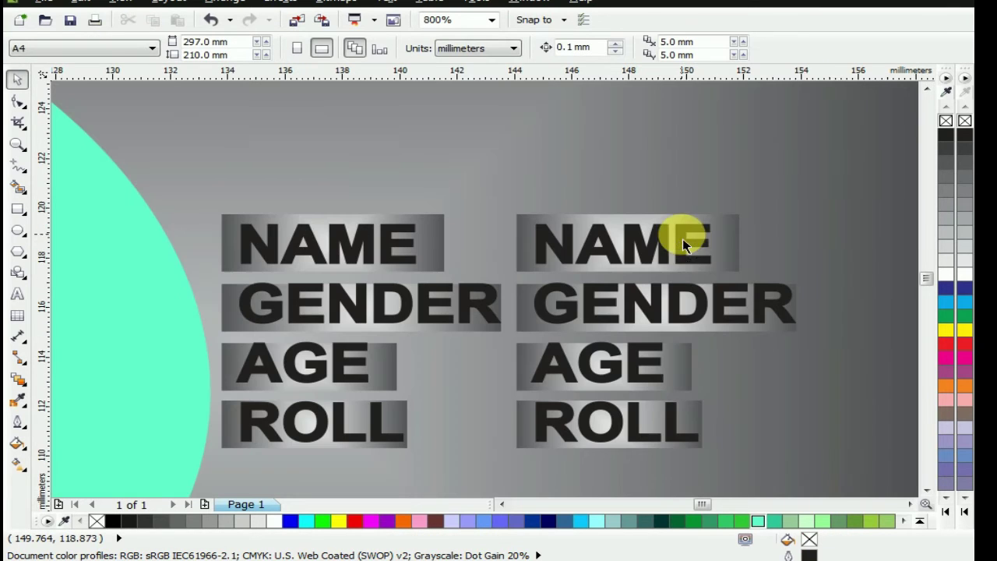
{"action": "left_click", "coordinate": [693, 260]}
{"action": "left_click", "coordinate": [705, 260]}
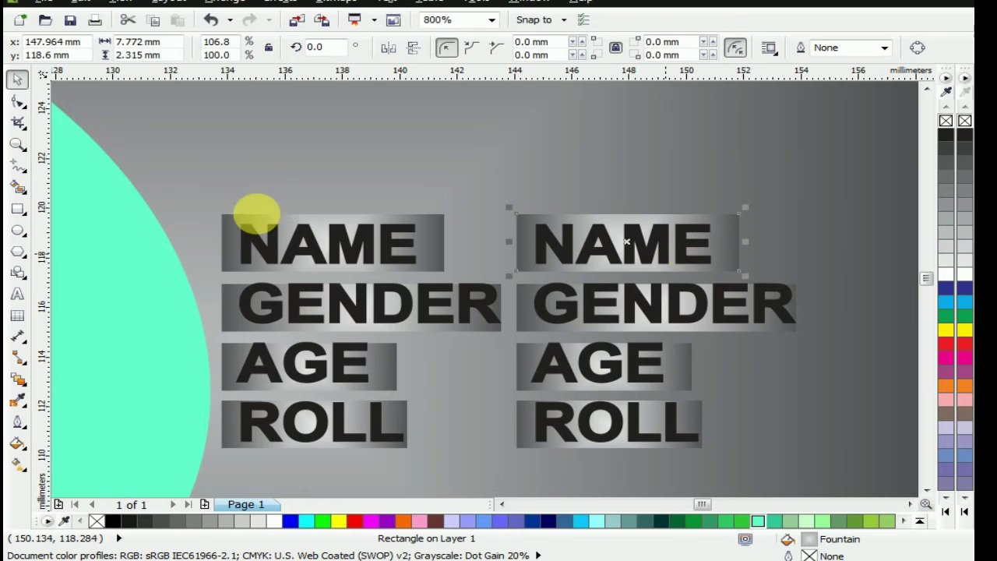
Replace the copied NAME text with the holder's name
{"action": "key", "text": "F8"}
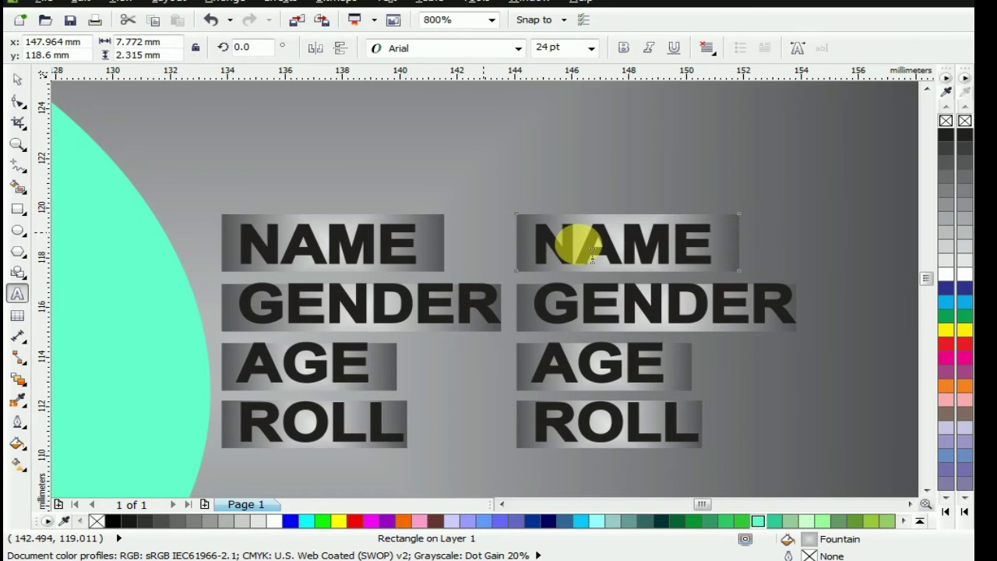
{"action": "left_click", "coordinate": [711, 262]}
{"action": "key", "text": "BackSpace"}
{"action": "key", "text": "BackSpace"}
{"action": "key", "text": "BackSpace"}
{"action": "key", "text": "BackSpace"}
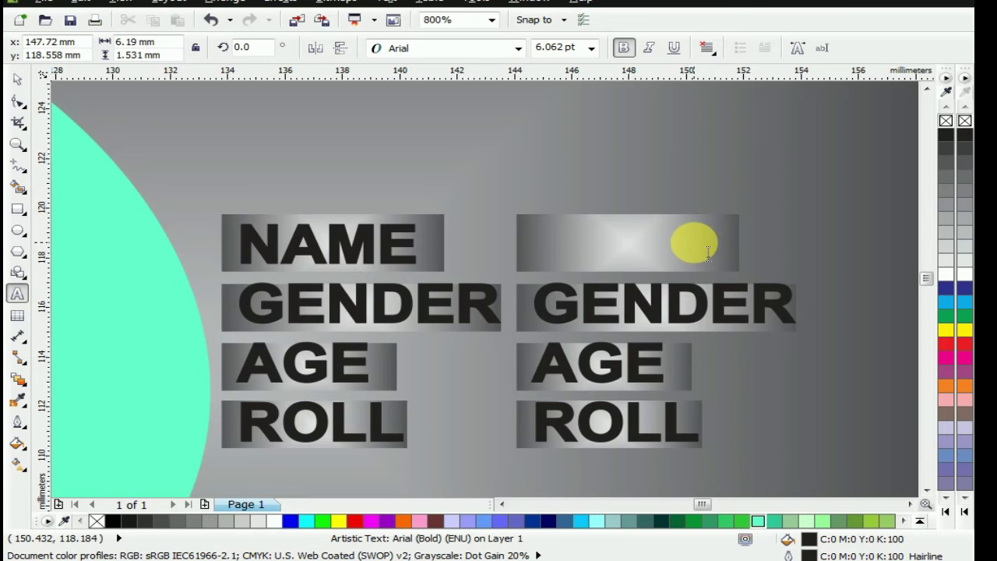
{"action": "type", "text": "MA"}
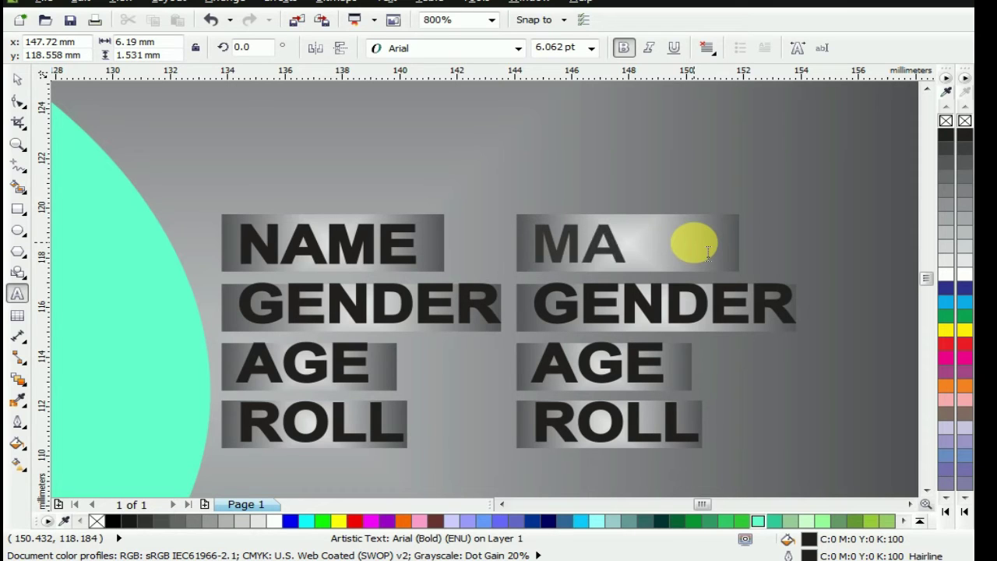
{"action": "type", "text": "XI"}
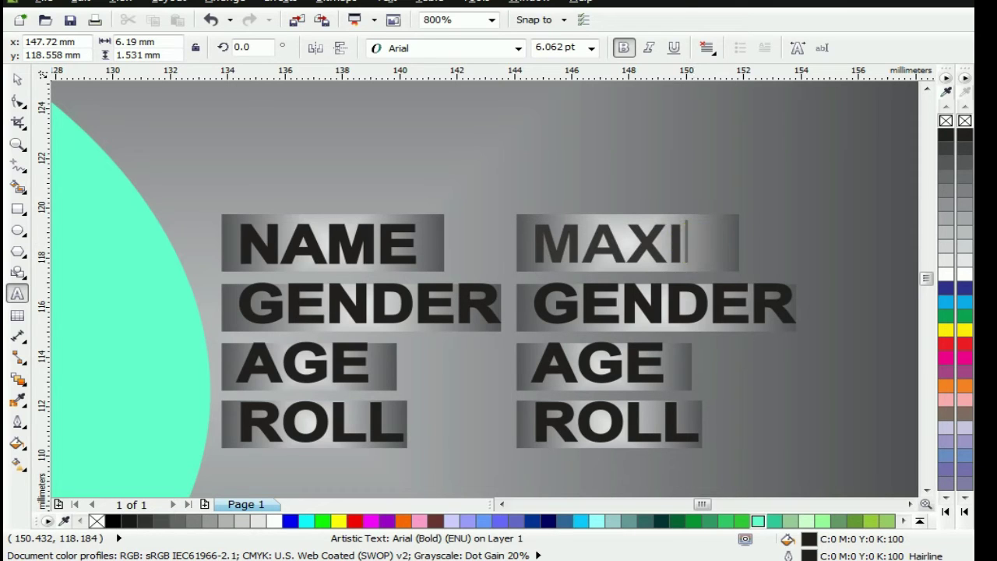
Replace the copied GENDER text with FEMALE
{"action": "left_click", "coordinate": [787, 310]}
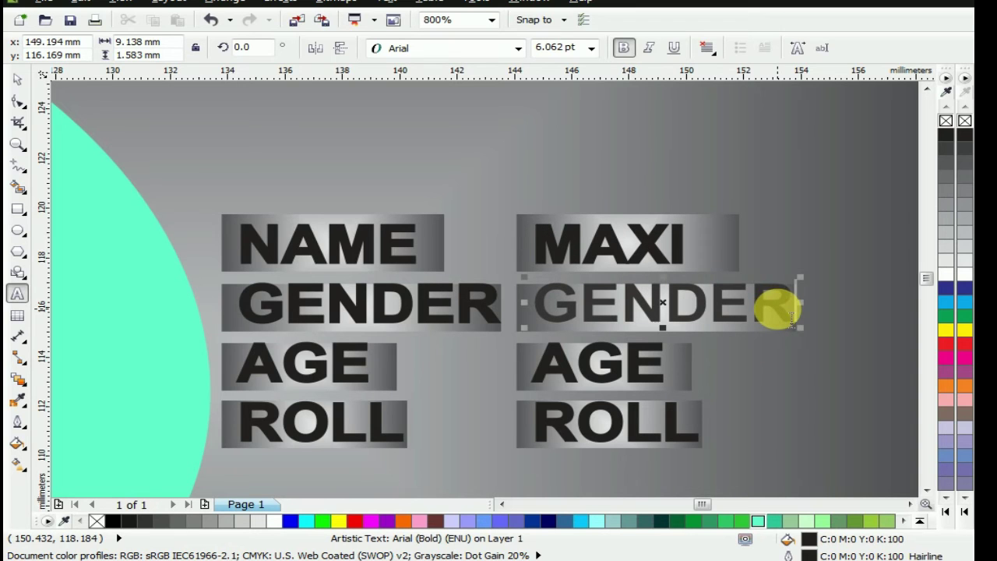
{"action": "key", "text": "BackSpace"}
{"action": "key", "text": "BackSpace"}
{"action": "key", "text": "BackSpace"}
{"action": "key", "text": "BackSpace"}
{"action": "key", "text": "BackSpace"}
{"action": "key", "text": "BackSpace"}
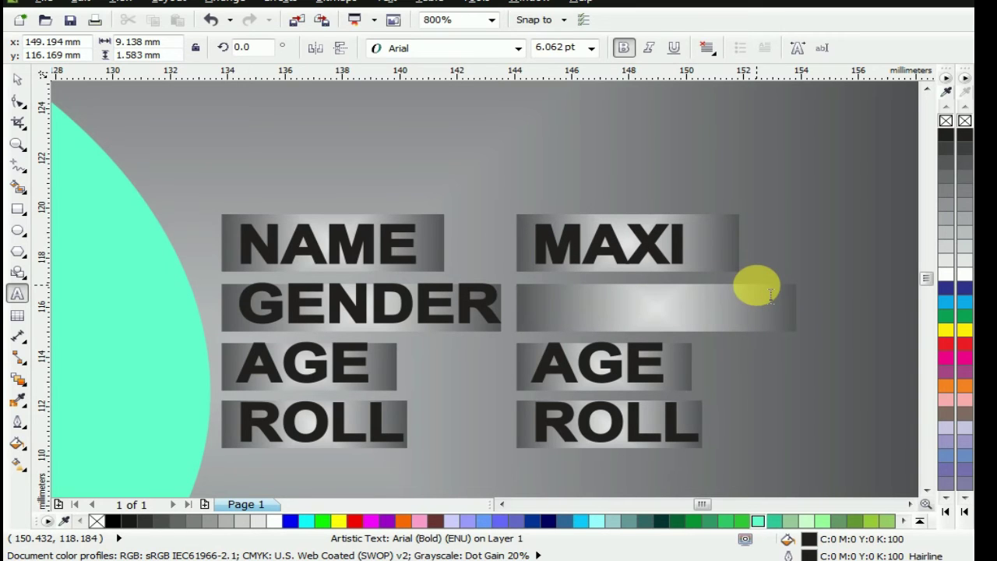
{"action": "type", "text": "FE"}
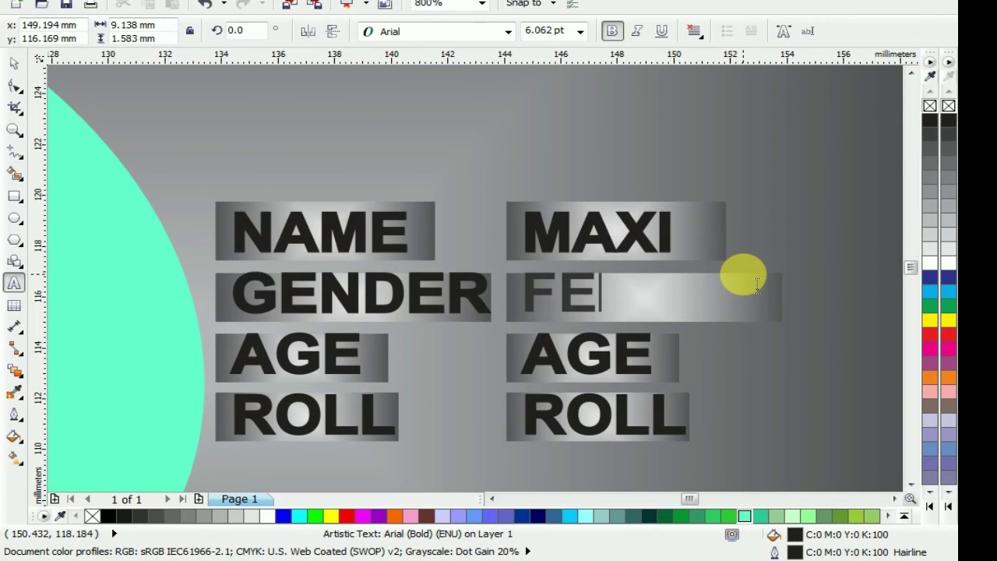
{"action": "type", "text": "MALW"}
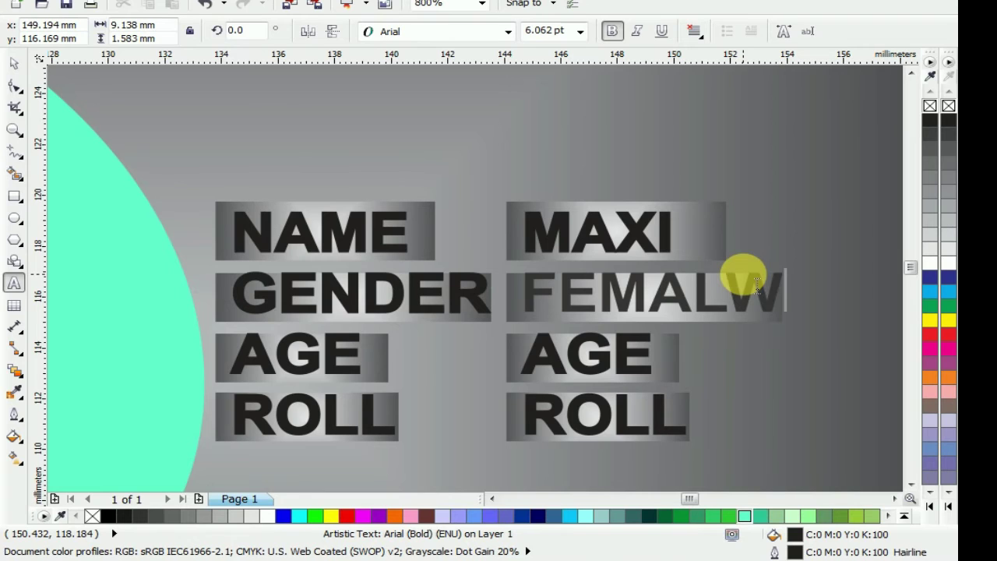
{"action": "type", "text": "E"}
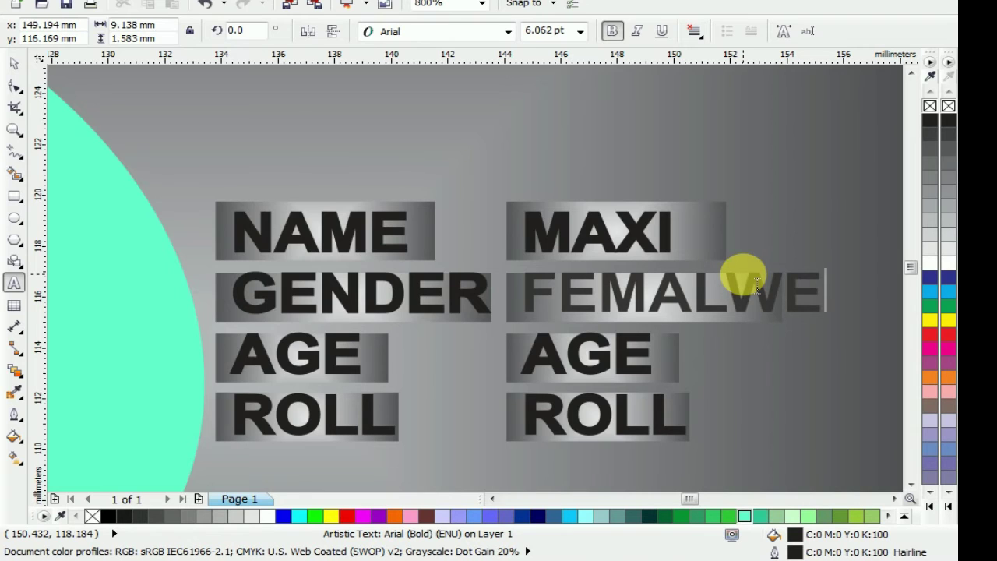
{"action": "key", "text": "BackSpace"}
{"action": "key", "text": "BackSpace"}
{"action": "type", "text": "E"}
{"action": "left_click", "coordinate": [756, 284]}
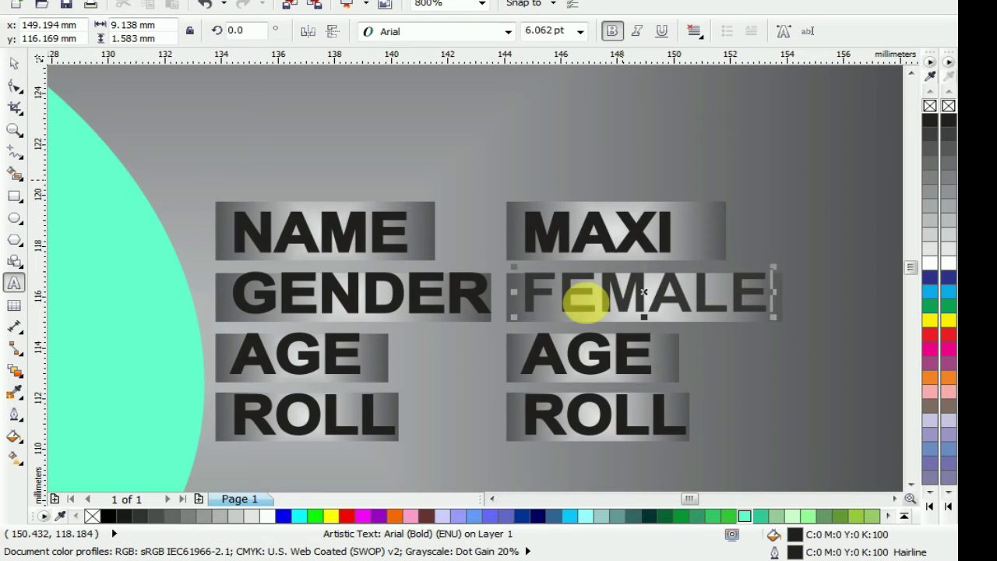
Erase the right-hand AGE and ROLL placeholder text
{"action": "left_click", "coordinate": [652, 366]}
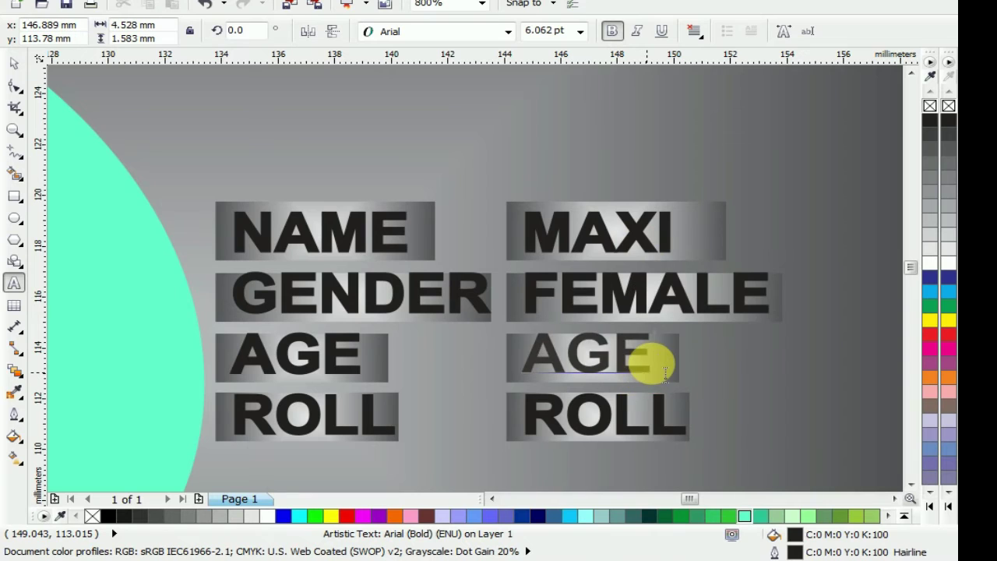
{"action": "key", "text": "BackSpace"}
{"action": "key", "text": "BackSpace"}
{"action": "key", "text": "BackSpace"}
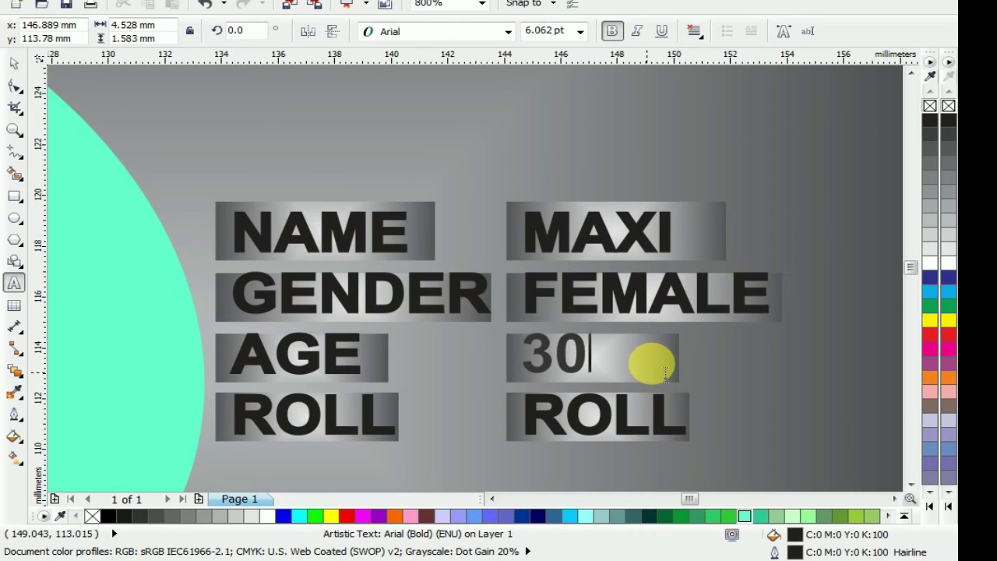
{"action": "left_click", "coordinate": [656, 421]}
{"action": "key", "text": "BackSpace"}
{"action": "key", "text": "BackSpace"}
{"action": "key", "text": "BackSpace"}
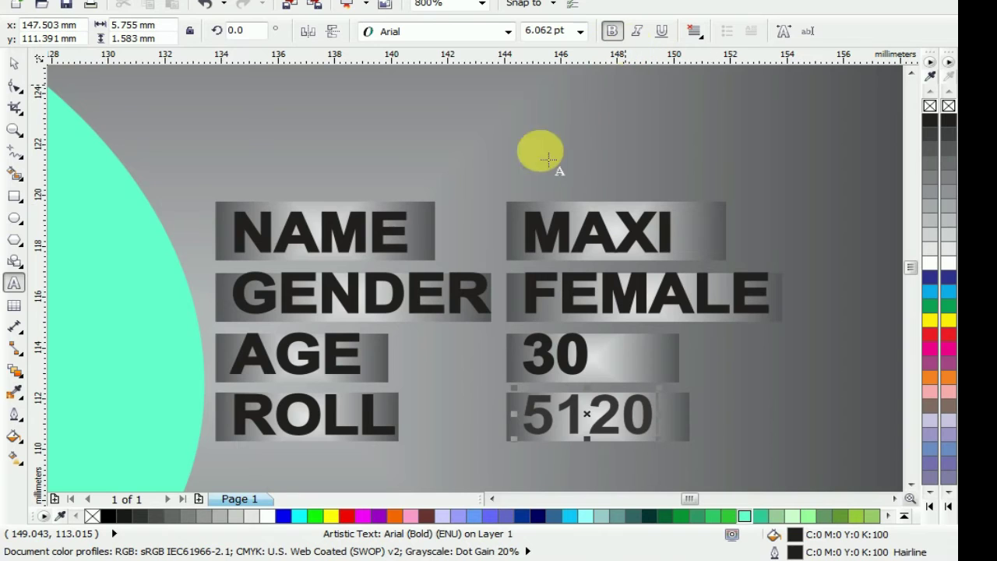
Make the roll number and the age value 30 white and slightly squashed vertically
{"action": "left_click", "coordinate": [14, 64]}
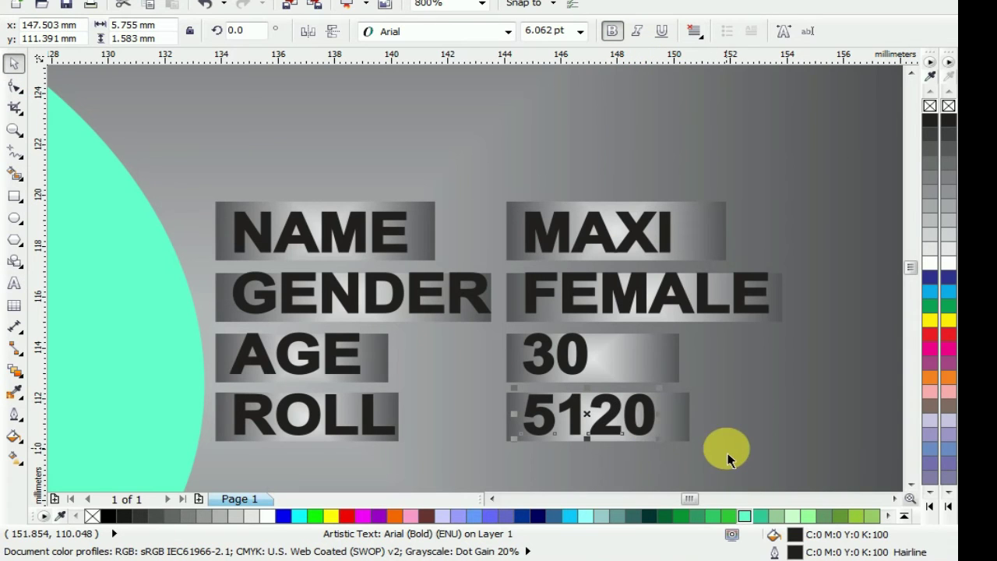
{"action": "left_click", "coordinate": [930, 263]}
{"action": "right_click", "coordinate": [930, 263]}
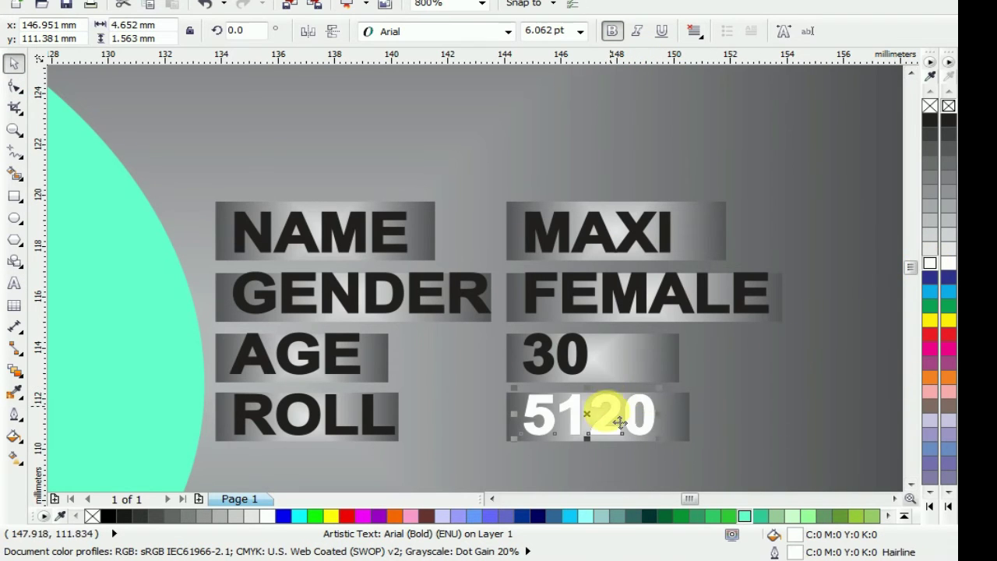
{"action": "left_click_drag", "start_coordinate": [602, 400], "coordinate": [586, 406]}
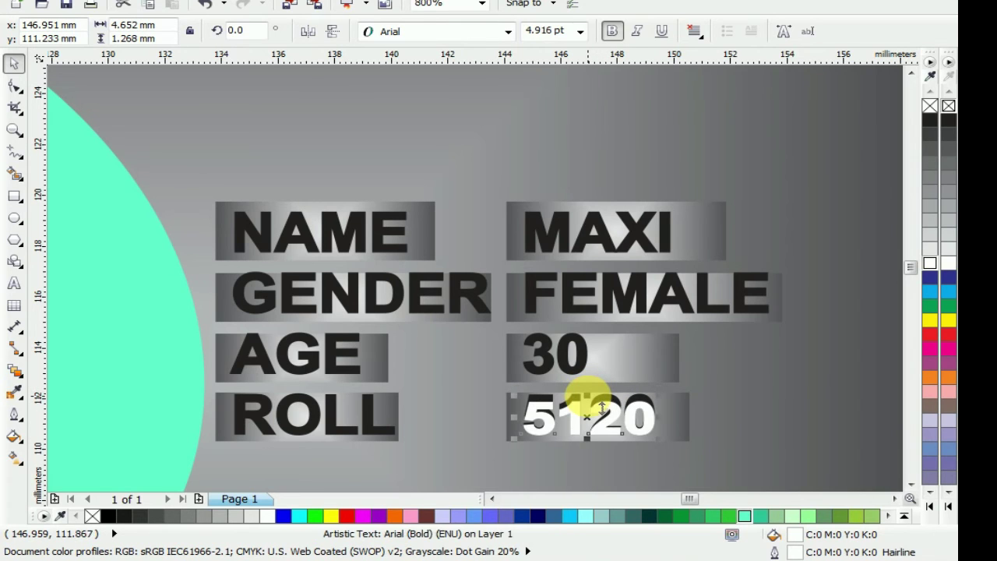
{"action": "left_click", "coordinate": [570, 352]}
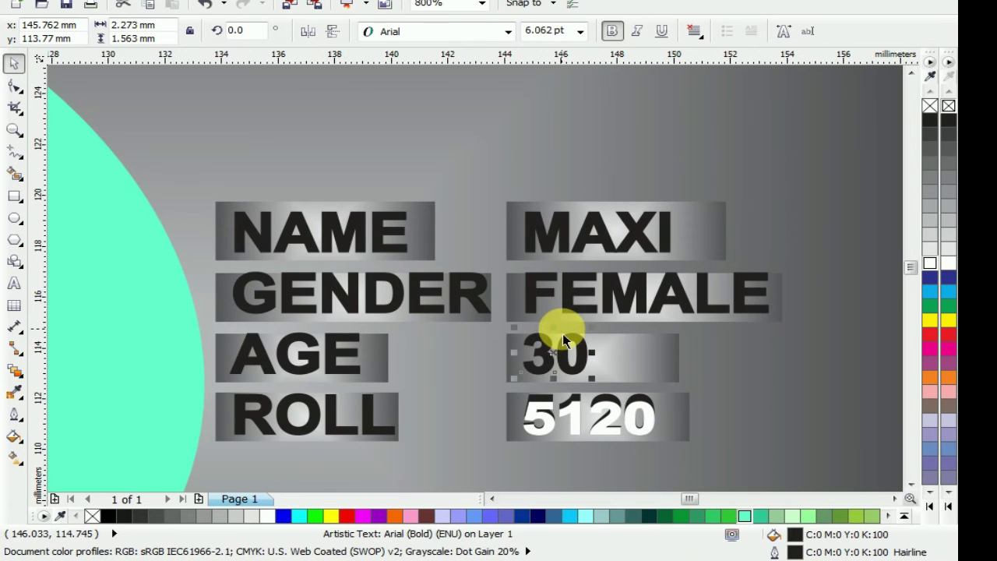
{"action": "left_click", "coordinate": [929, 267]}
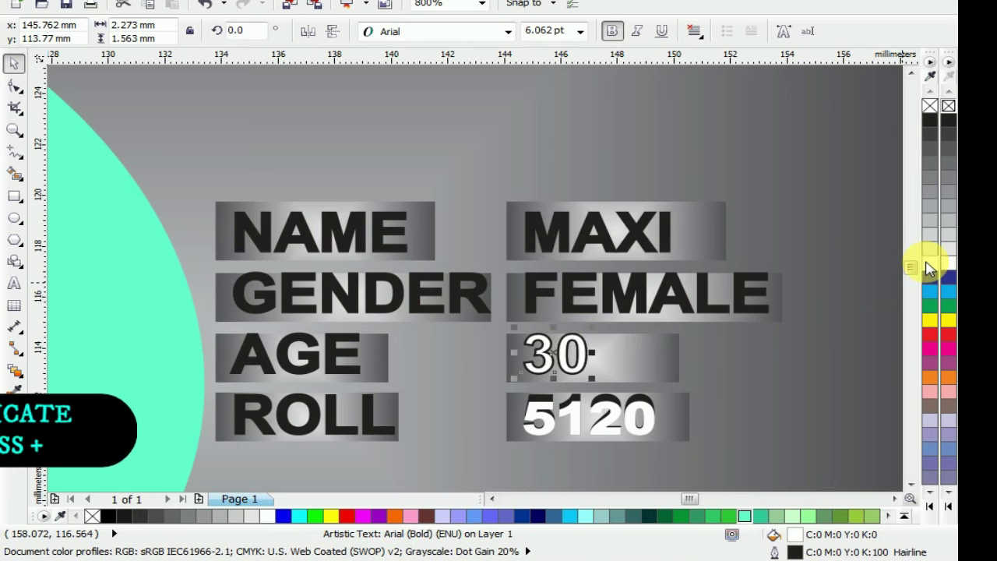
{"action": "left_click_drag", "start_coordinate": [555, 327], "coordinate": [567, 348]}
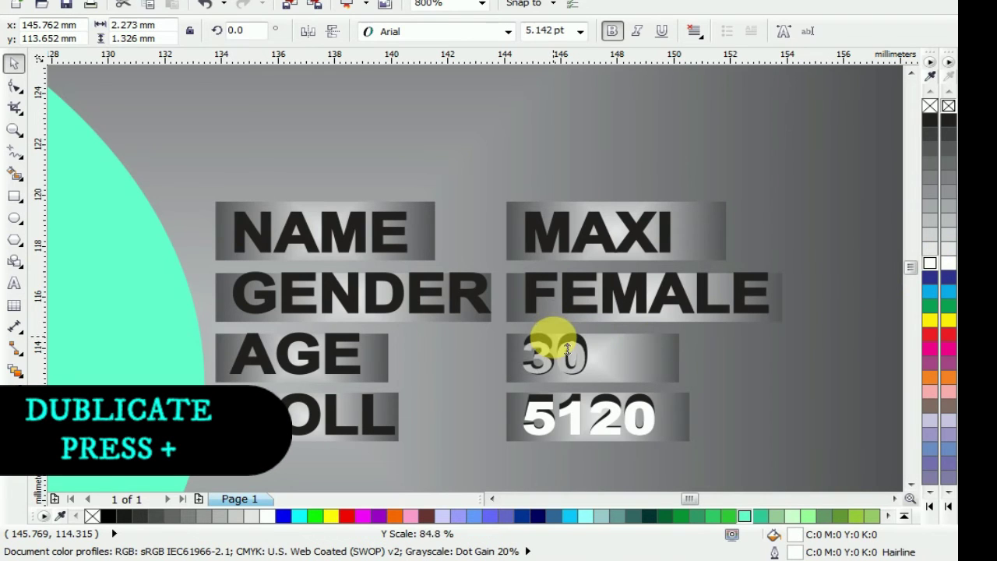
{"action": "left_click_drag", "start_coordinate": [570, 345], "coordinate": [570, 346]}
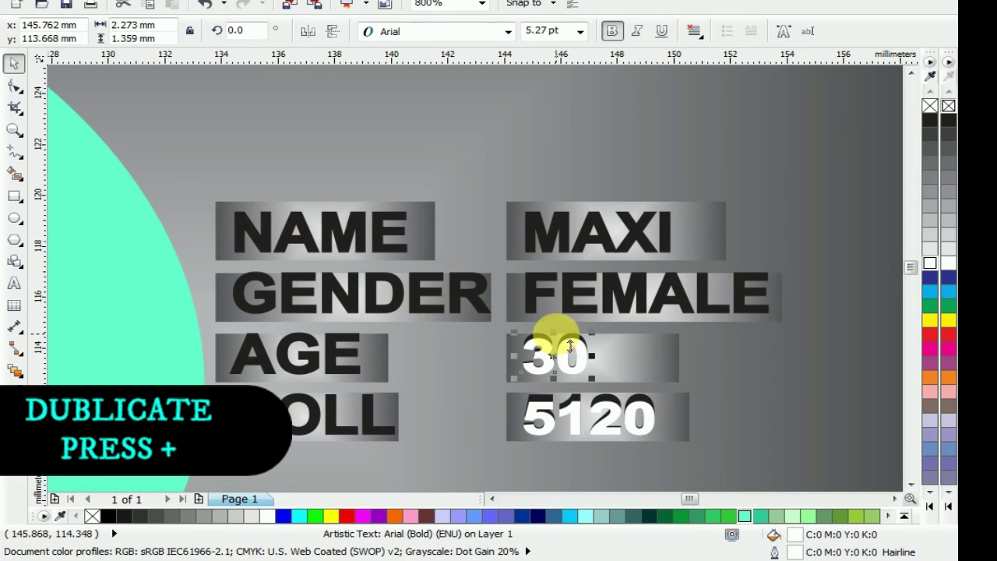
Make FEMALE white, duplicate it, and squash the copy slightly shorter
{"action": "left_click", "coordinate": [616, 290]}
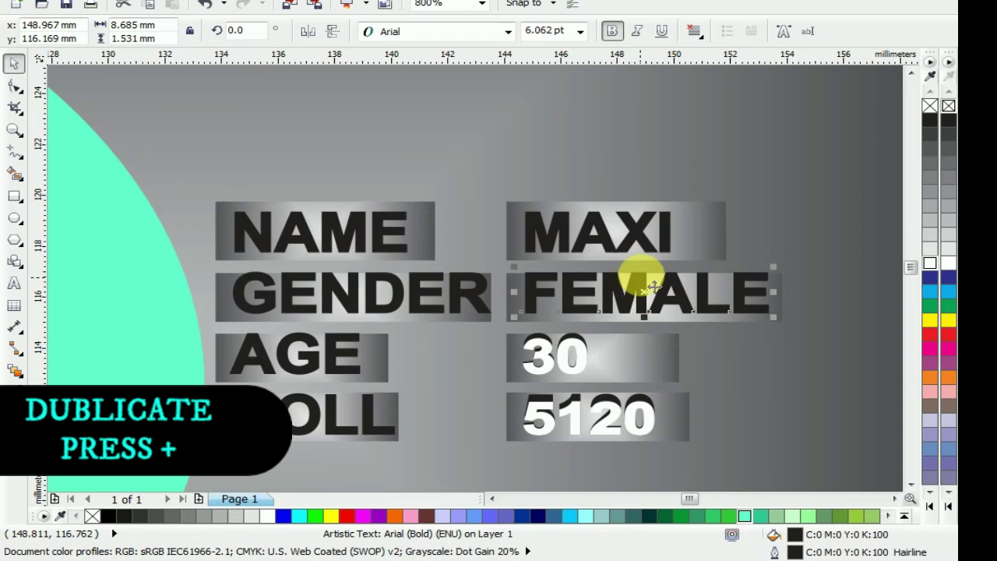
{"action": "left_click", "coordinate": [931, 264]}
{"action": "right_click", "coordinate": [931, 264]}
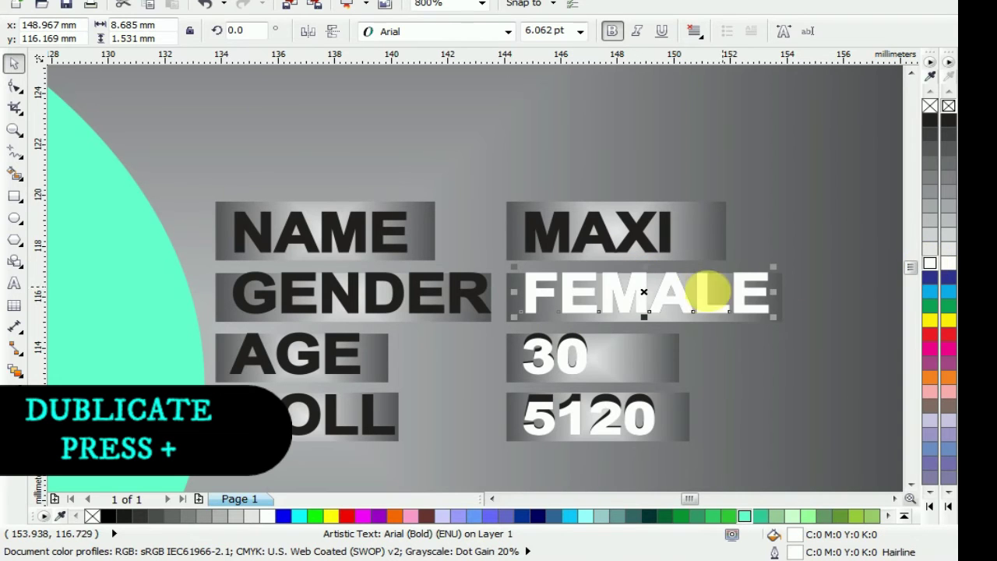
{"action": "key", "text": "KP_Add"}
{"action": "left_click_drag", "start_coordinate": [641, 269], "coordinate": [641, 279]}
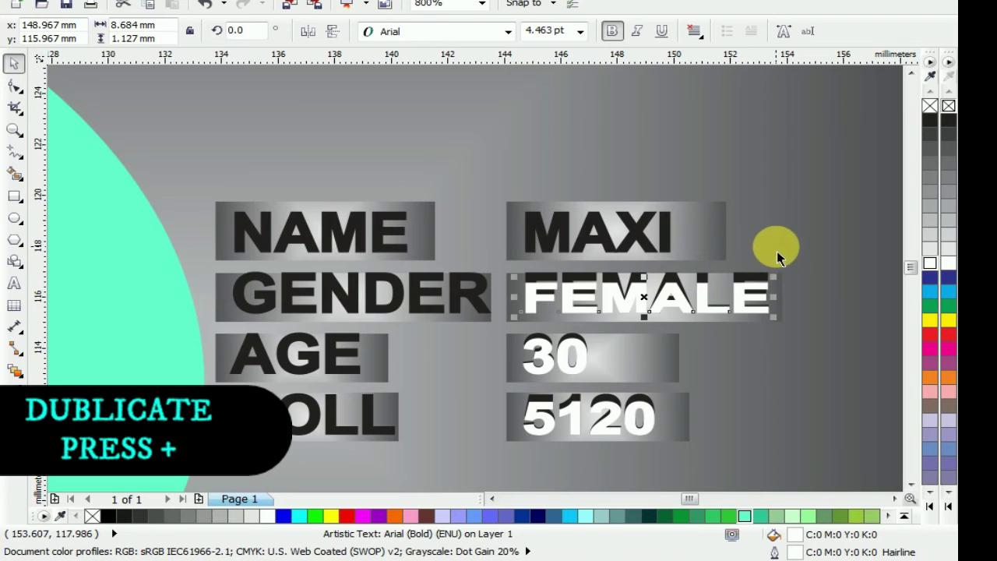
{"action": "left_click", "coordinate": [777, 251]}
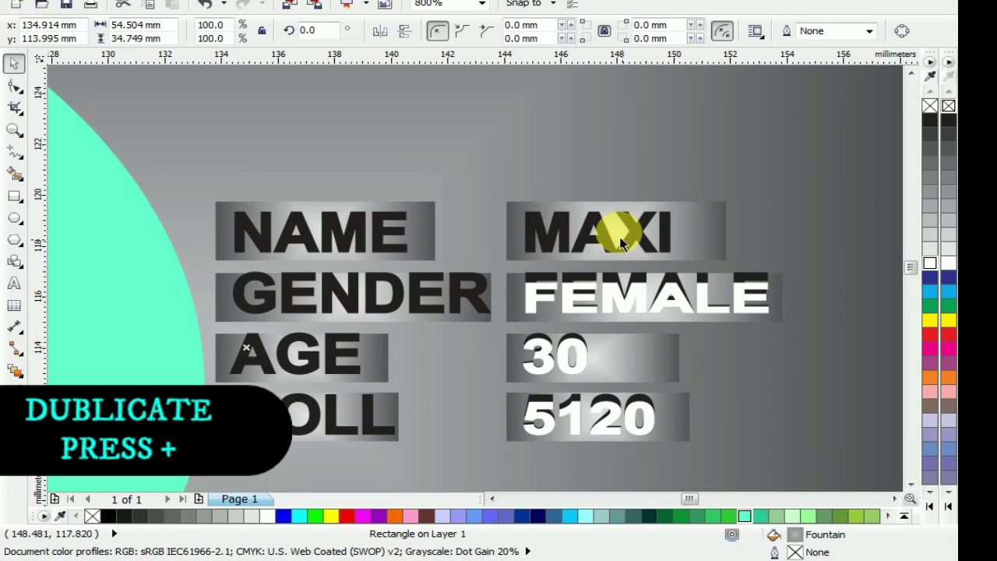
Make the name value white and slightly shorter, then view the whole ID card
{"action": "left_click", "coordinate": [633, 230]}
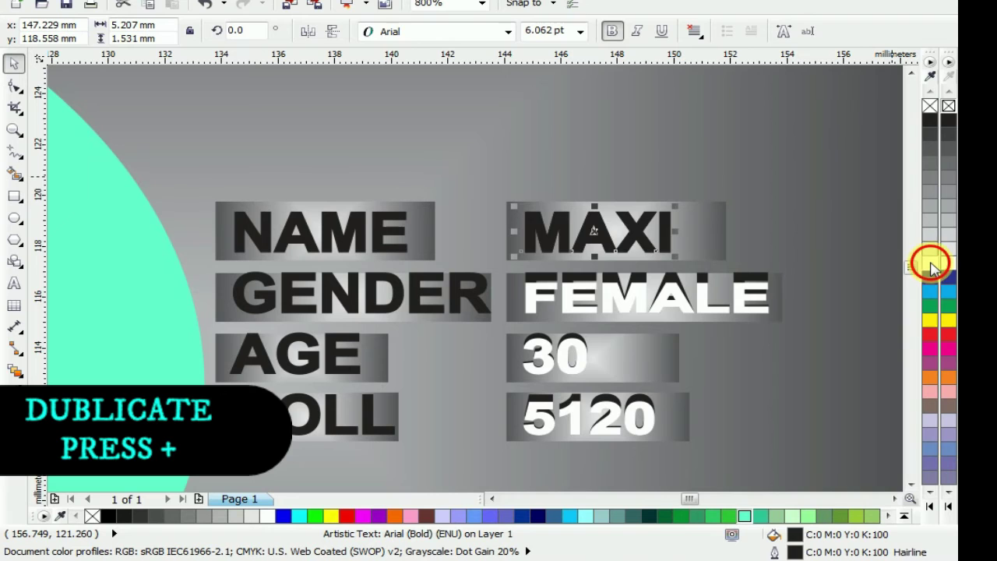
{"action": "left_click", "coordinate": [931, 264]}
{"action": "left_click_drag", "start_coordinate": [594, 207], "coordinate": [610, 226]}
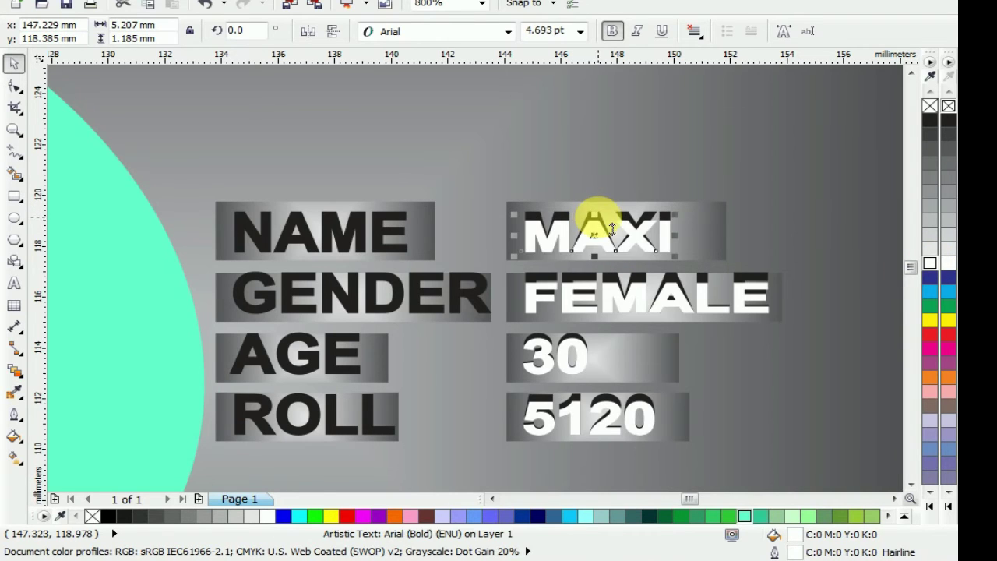
{"action": "left_click", "coordinate": [609, 182]}
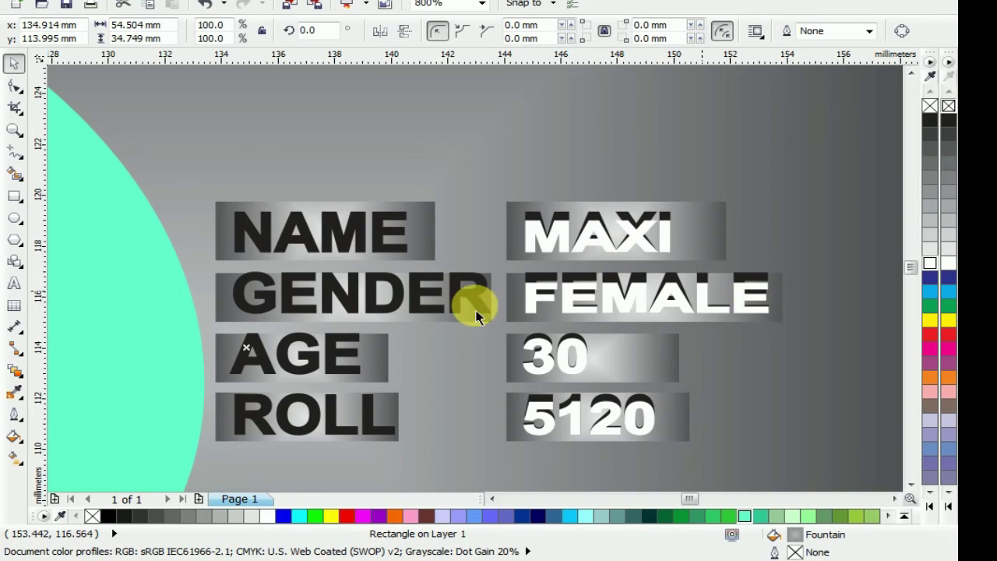
{"action": "key", "text": "F4"}
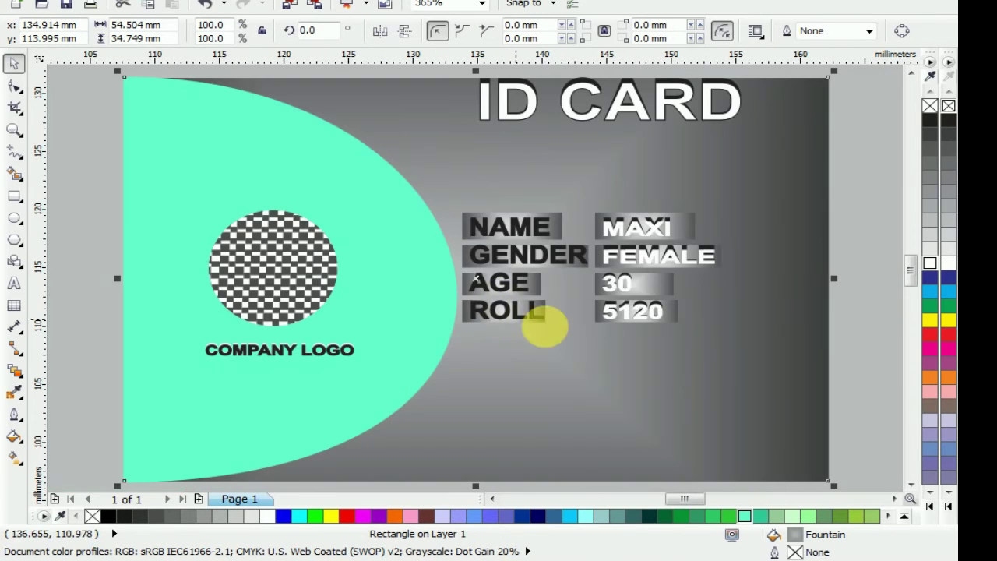
Import the smiling-woman portrait JPG from Documents > Download onto the card
{"action": "left_click", "coordinate": [865, 233]}
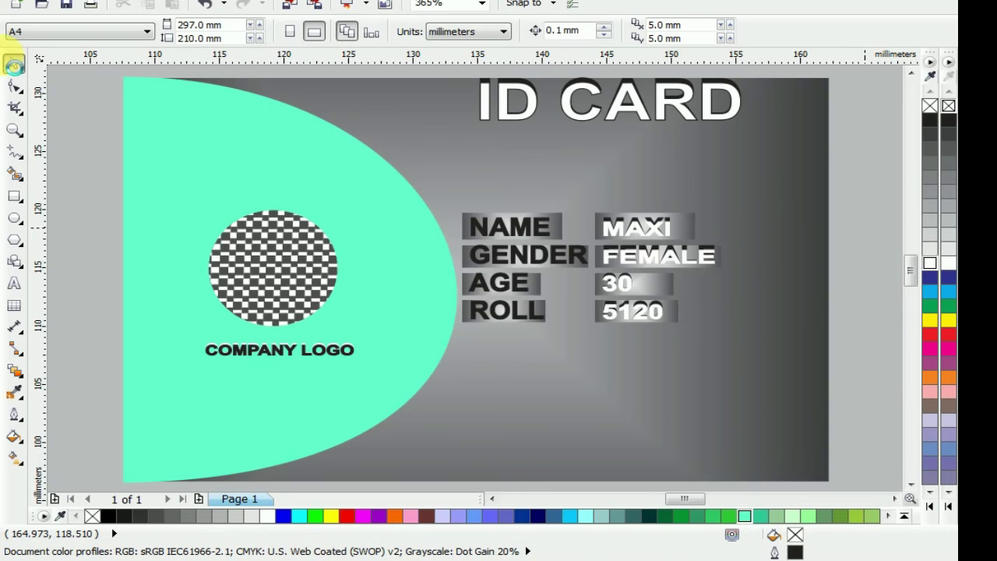
{"action": "key", "text": "ctrl+e"}
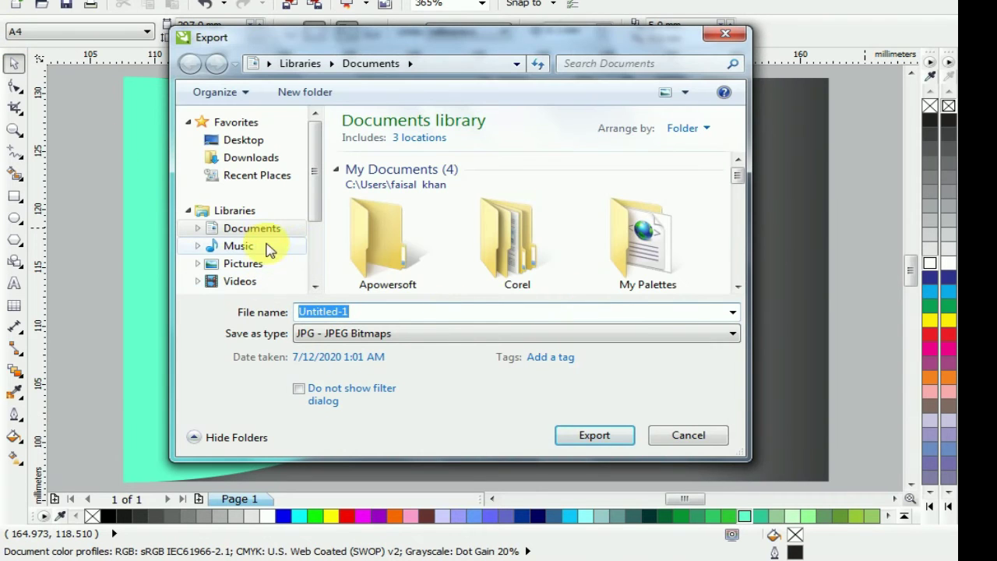
{"action": "left_click", "coordinate": [253, 228]}
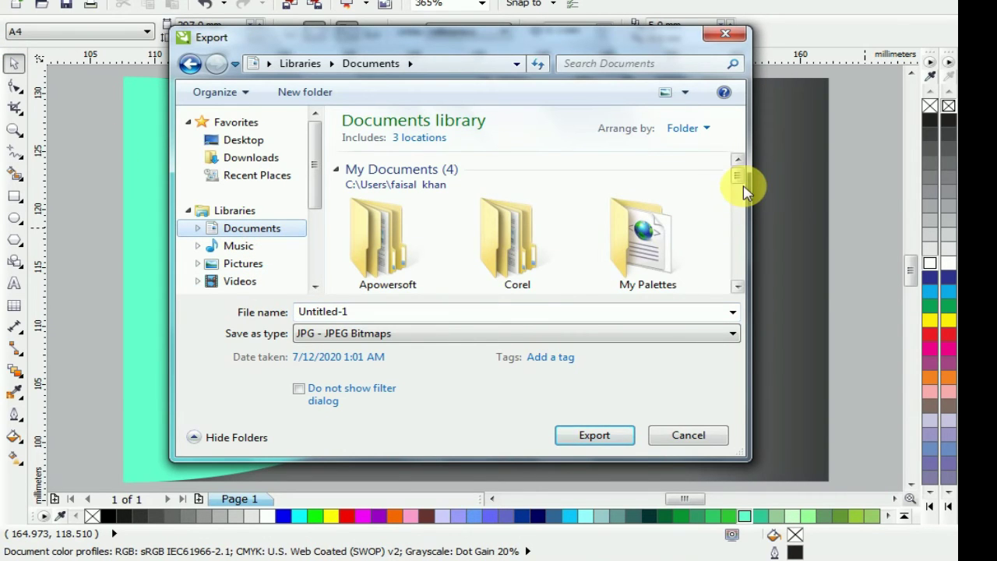
{"action": "left_click_drag", "start_coordinate": [743, 185], "coordinate": [738, 243]}
{"action": "double_click", "coordinate": [534, 223]}
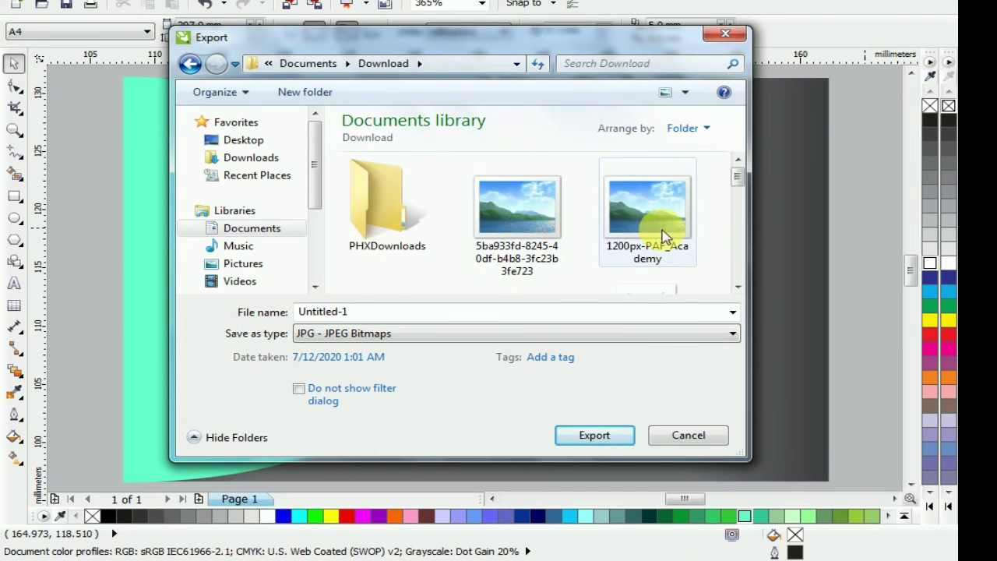
{"action": "left_click_drag", "start_coordinate": [742, 185], "coordinate": [737, 234]}
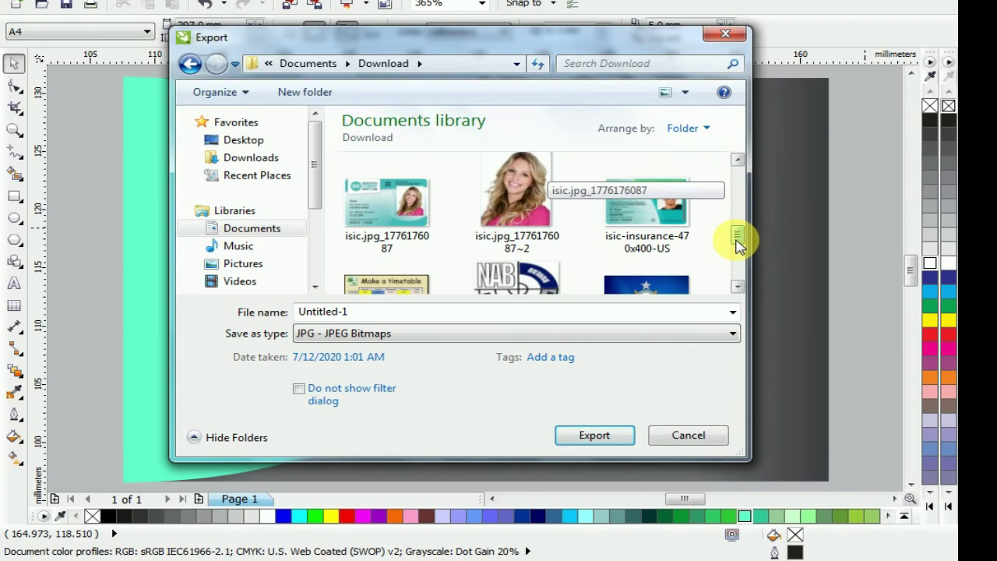
{"action": "left_click_drag", "start_coordinate": [502, 226], "coordinate": [861, 289]}
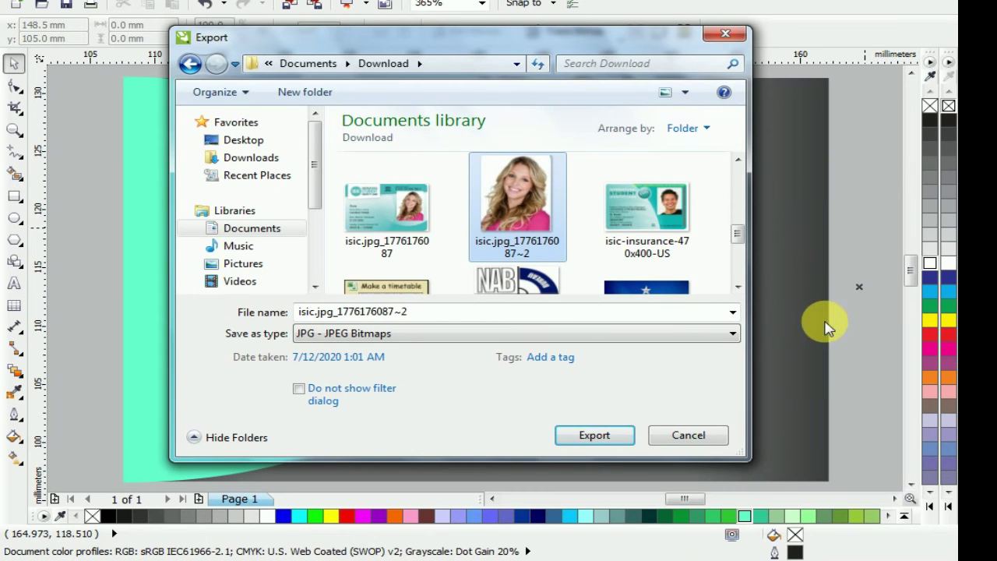
{"action": "left_click", "coordinate": [689, 435]}
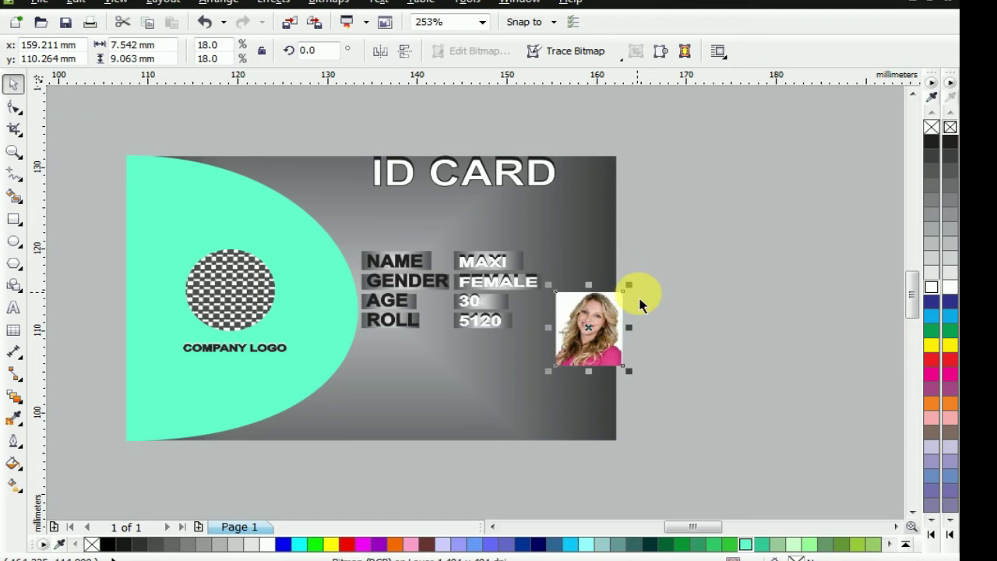
Move the portrait photo beside the field values, nudging it slightly right and up
{"action": "scroll", "coordinate": [651, 317], "scroll_direction": "up", "scroll_amount": 2}
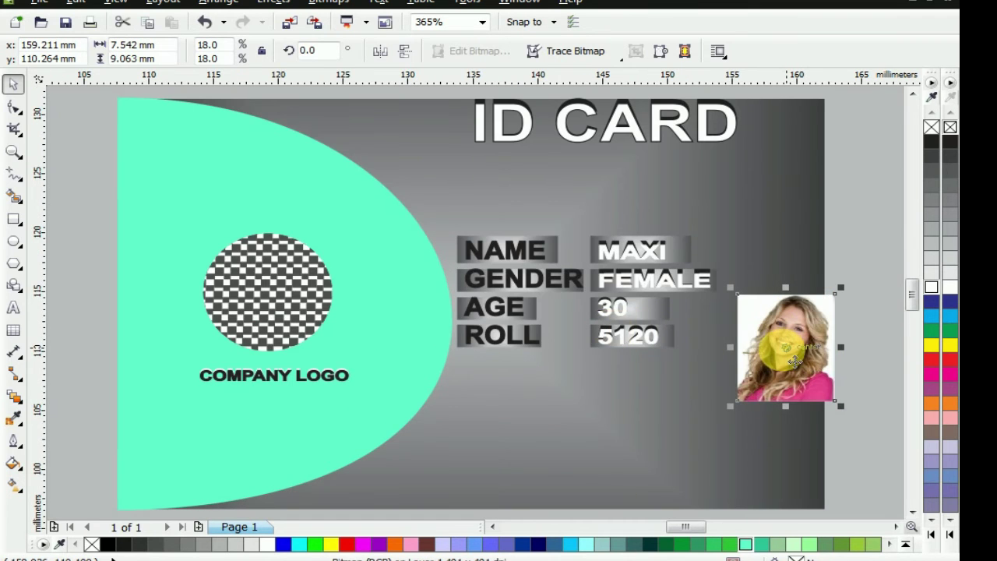
{"action": "left_click_drag", "start_coordinate": [798, 354], "coordinate": [777, 300]}
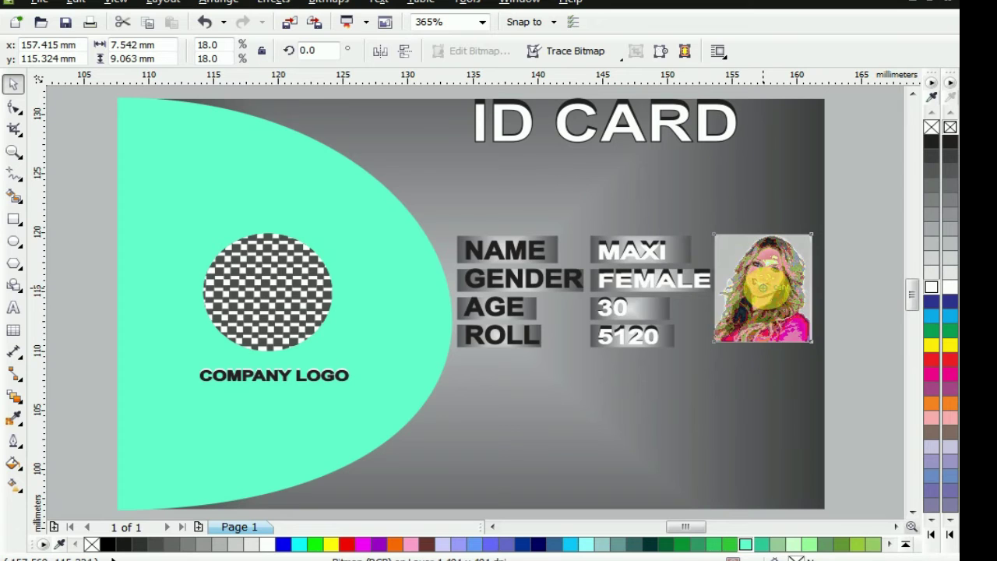
{"action": "scroll", "coordinate": [787, 302], "scroll_direction": "up", "scroll_amount": 2}
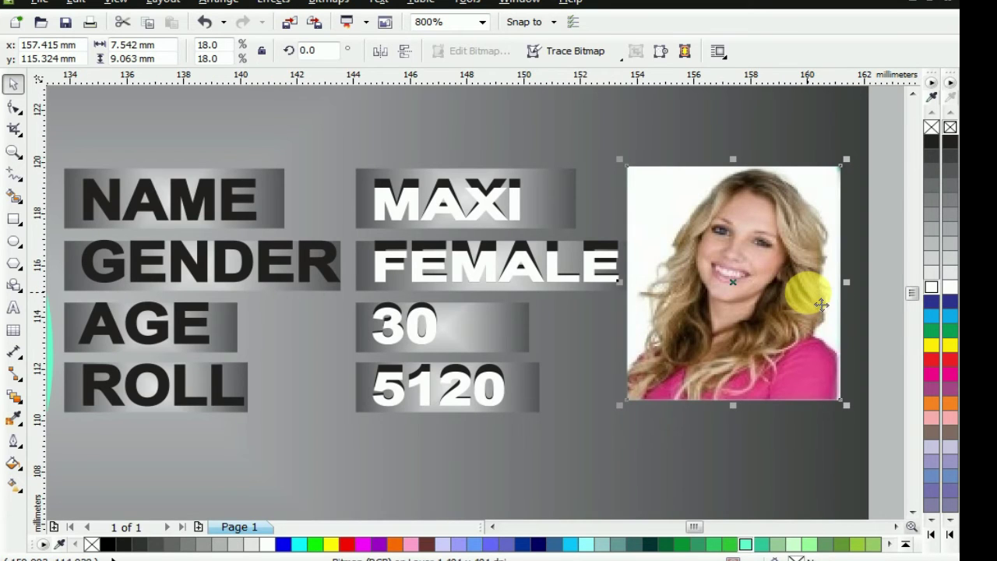
{"action": "left_click", "coordinate": [871, 289]}
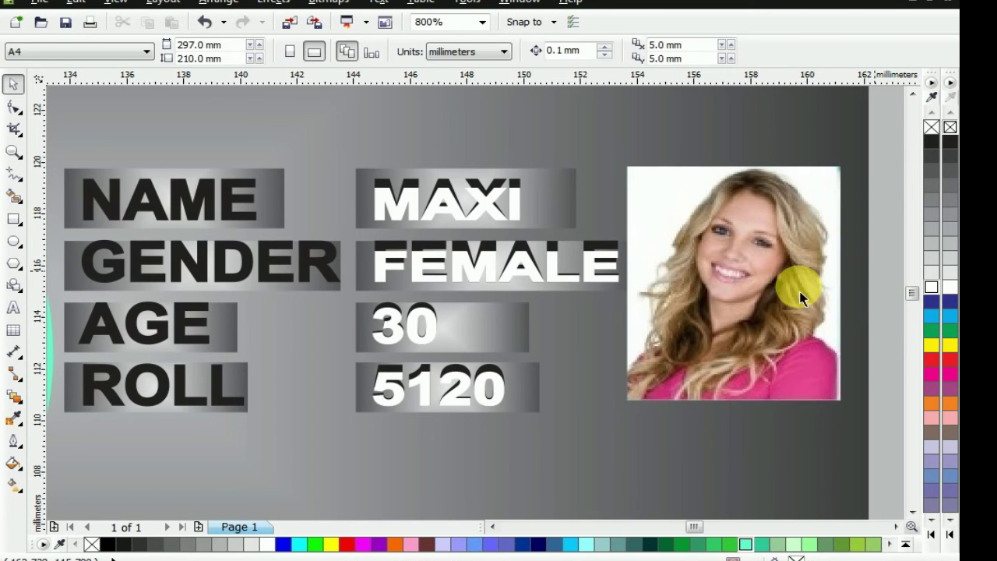
{"action": "left_click", "coordinate": [929, 129]}
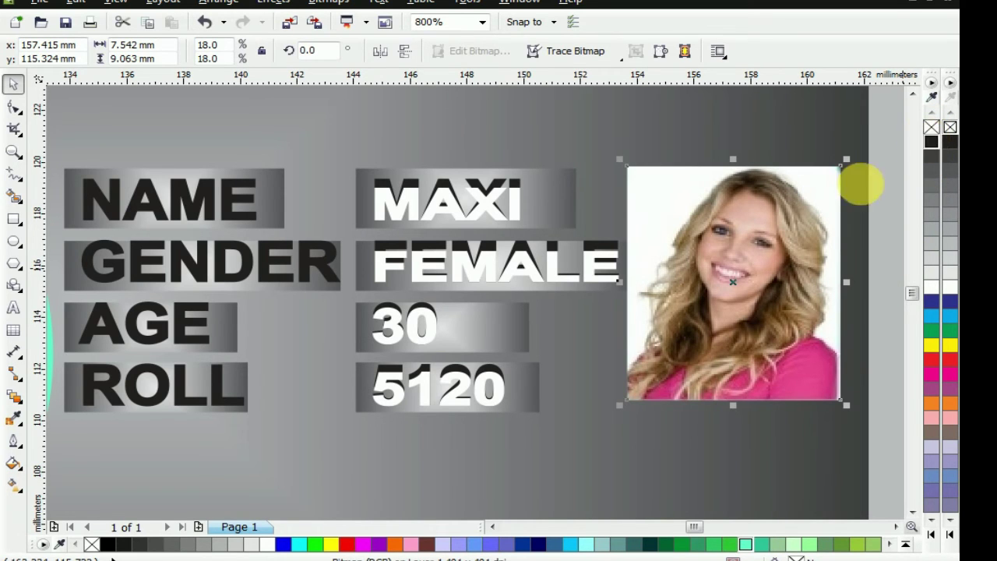
{"action": "left_click_drag", "start_coordinate": [828, 226], "coordinate": [851, 222]}
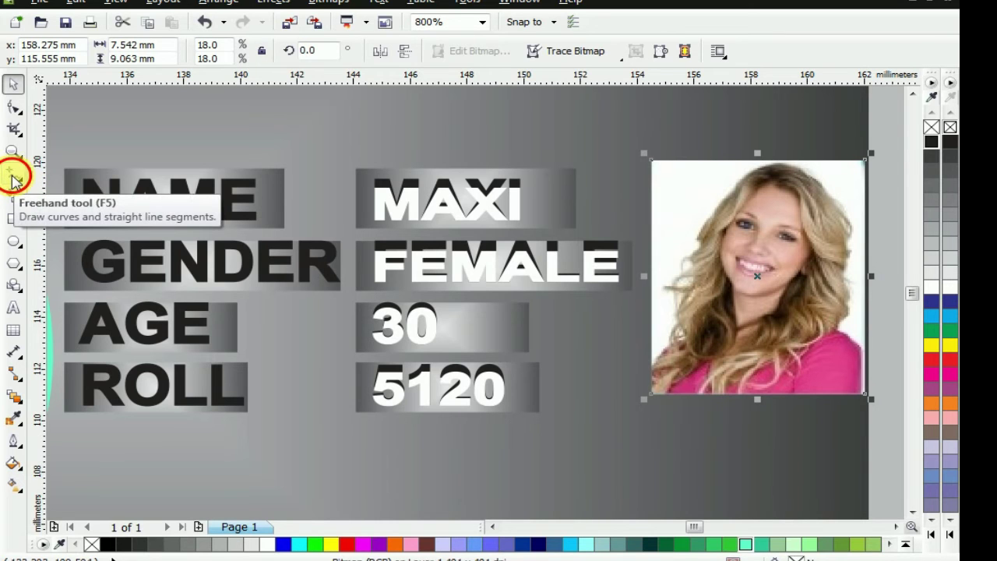
Draw a straight horizontal signature line below the photo with the Freehand tool
{"action": "left_click", "coordinate": [14, 179]}
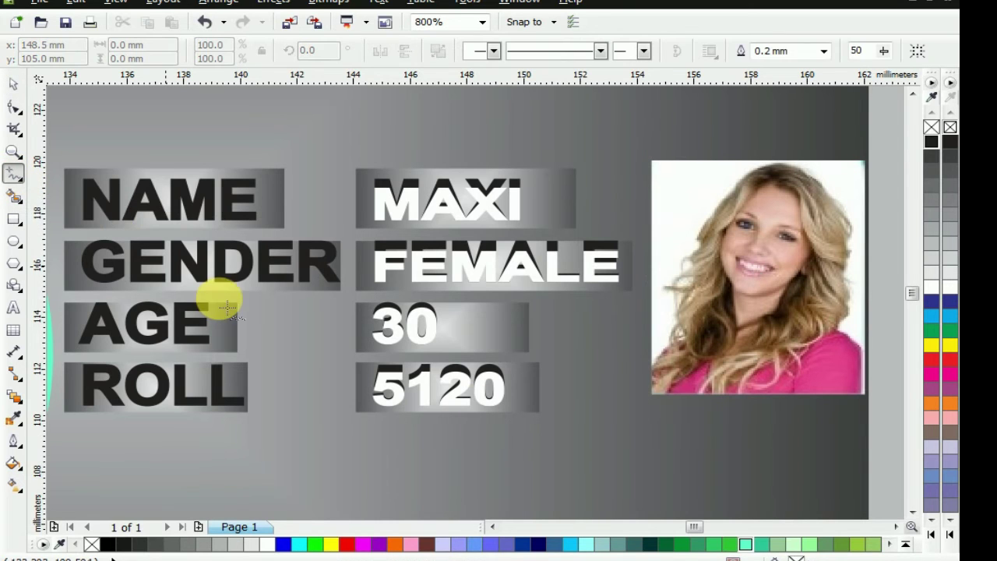
{"action": "left_click", "coordinate": [662, 443]}
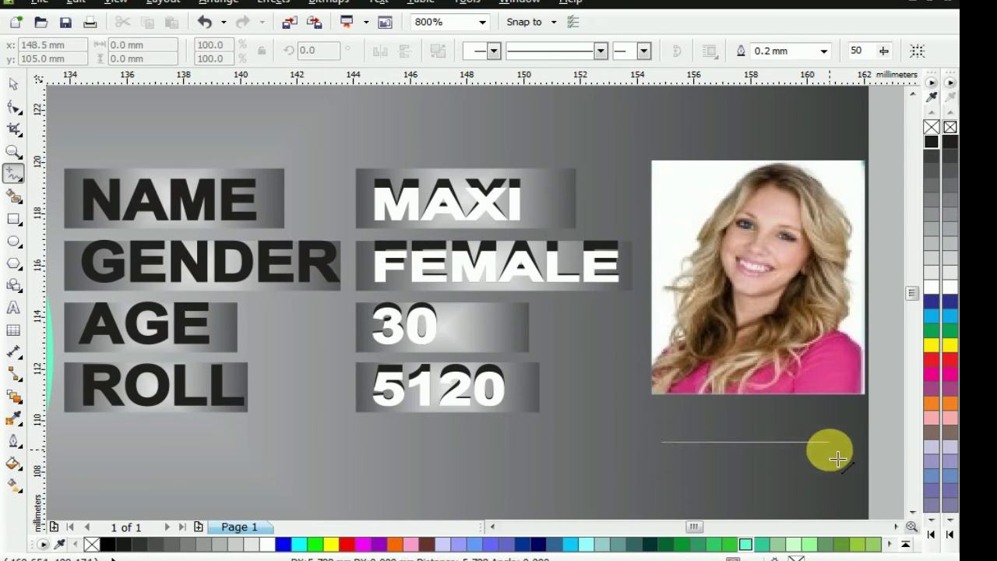
{"action": "left_click", "coordinate": [838, 443]}
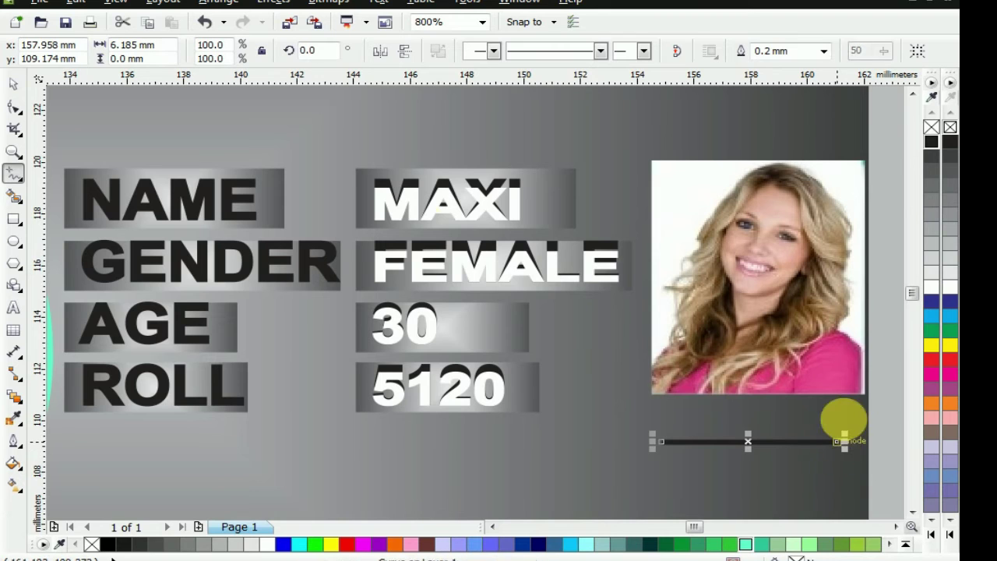
Return to the Pick tool and undo an accidental move of the card objects
{"action": "left_click", "coordinate": [13, 83]}
{"action": "left_click", "coordinate": [713, 470]}
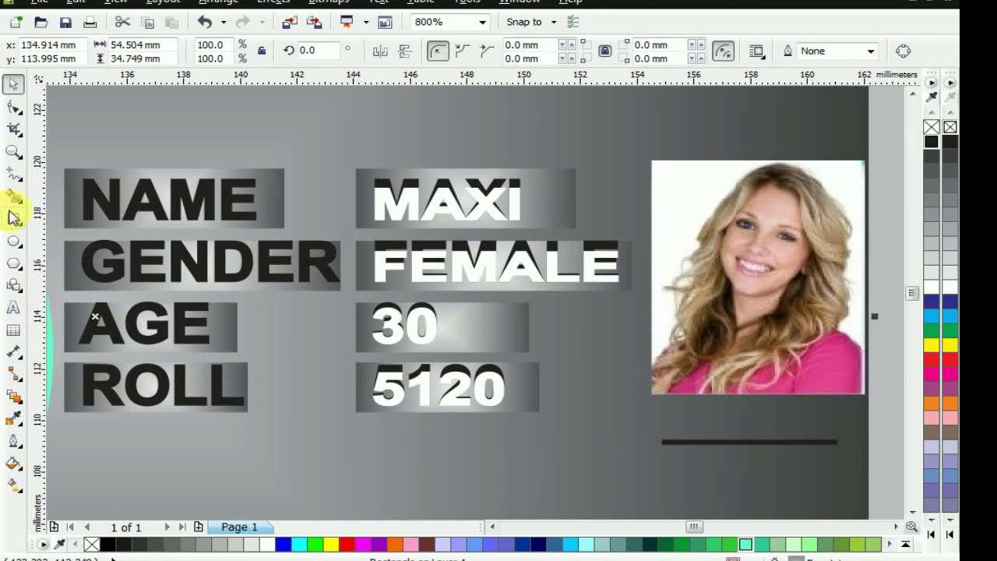
{"action": "left_click", "coordinate": [444, 200]}
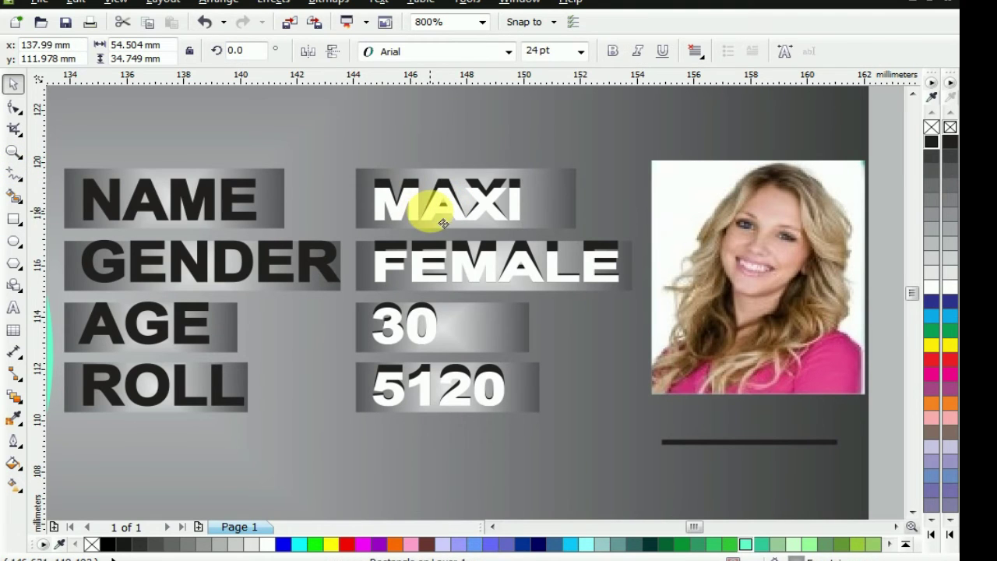
{"action": "left_click", "coordinate": [379, 190]}
{"action": "key", "text": "ctrl+z"}
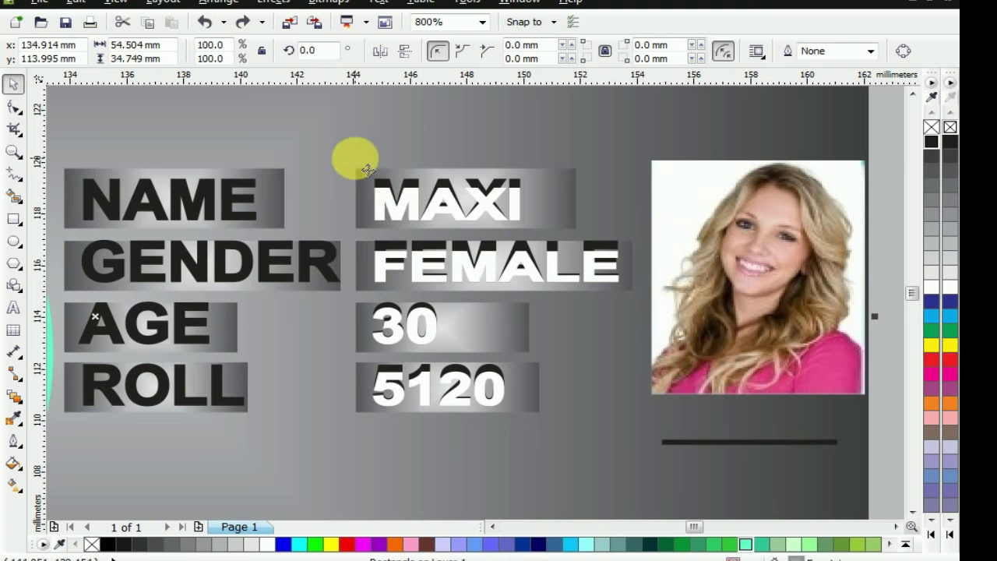
Duplicate the MAXI text below the photo, undoing a mistaken move first
{"action": "scroll", "coordinate": [705, 288], "scroll_direction": "down", "scroll_amount": 2}
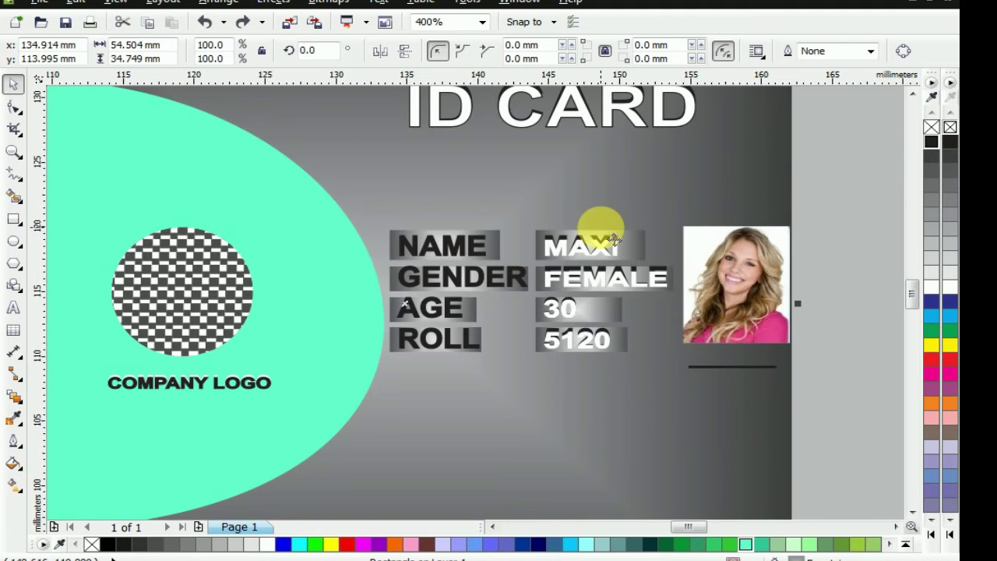
{"action": "left_click_drag", "start_coordinate": [818, 163], "coordinate": [510, 268]}
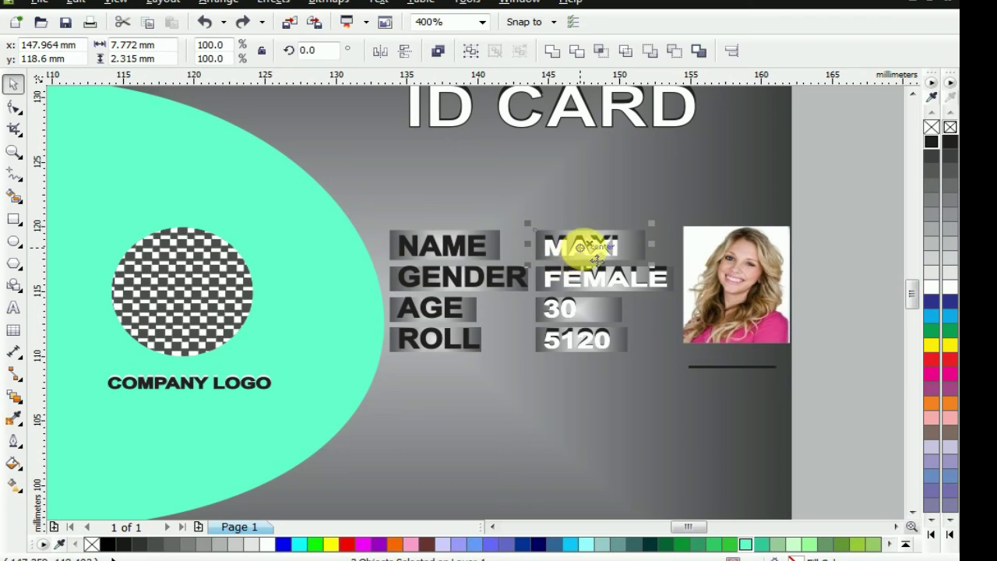
{"action": "left_click_drag", "start_coordinate": [602, 255], "coordinate": [736, 392]}
{"action": "key", "text": "ctrl+z"}
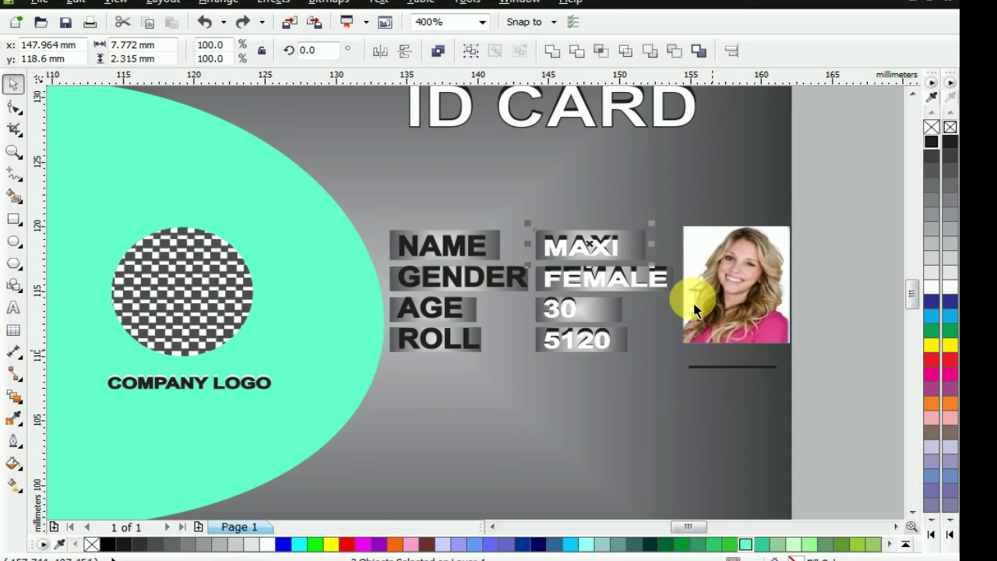
{"action": "left_click", "coordinate": [879, 151]}
{"action": "left_click_drag", "start_coordinate": [809, 192], "coordinate": [723, 389]}
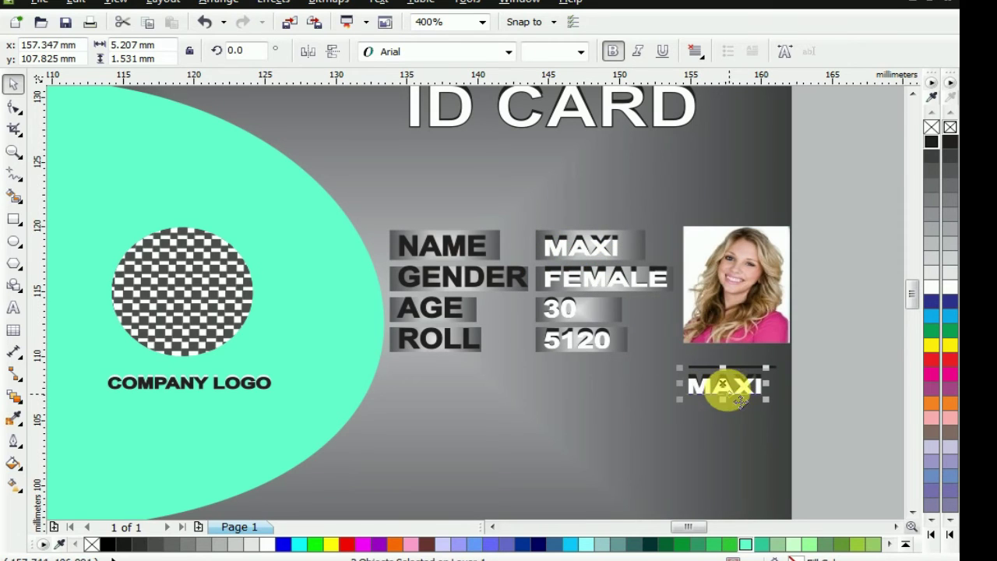
Position the MAXI copy under the signature line and select it
{"action": "left_click", "coordinate": [858, 383]}
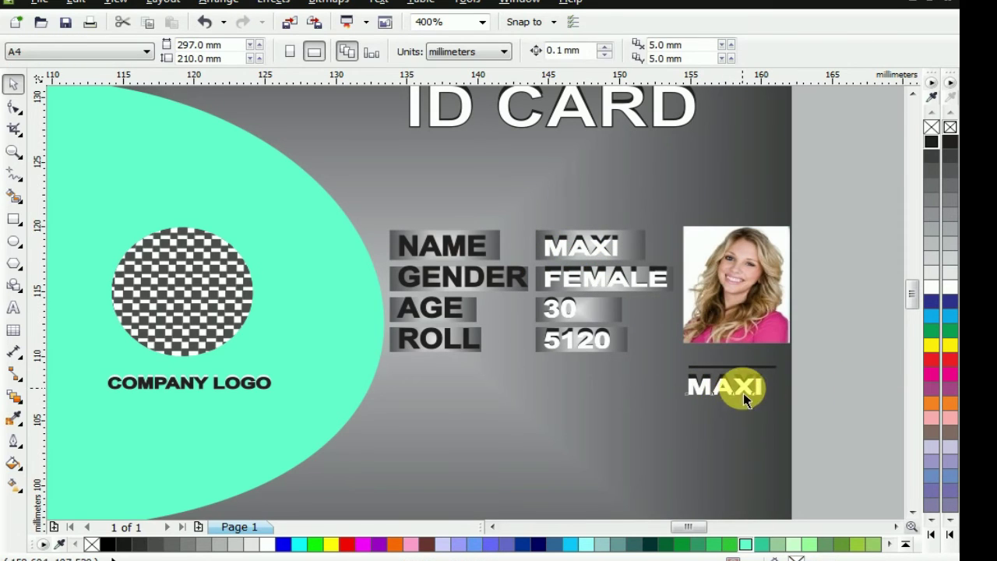
{"action": "left_click", "coordinate": [741, 396]}
{"action": "left_click", "coordinate": [740, 394]}
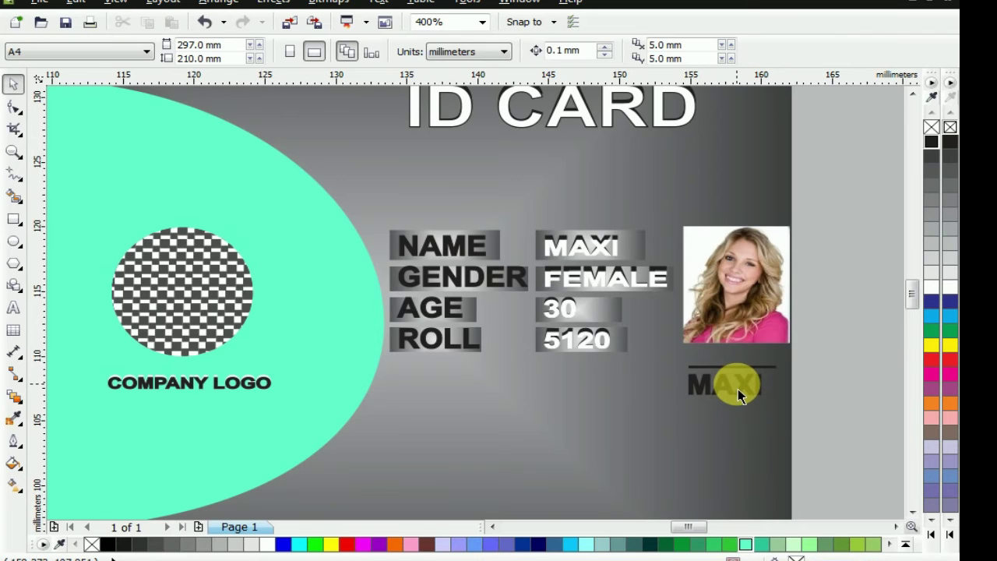
{"action": "left_click_drag", "start_coordinate": [740, 396], "coordinate": [757, 400]}
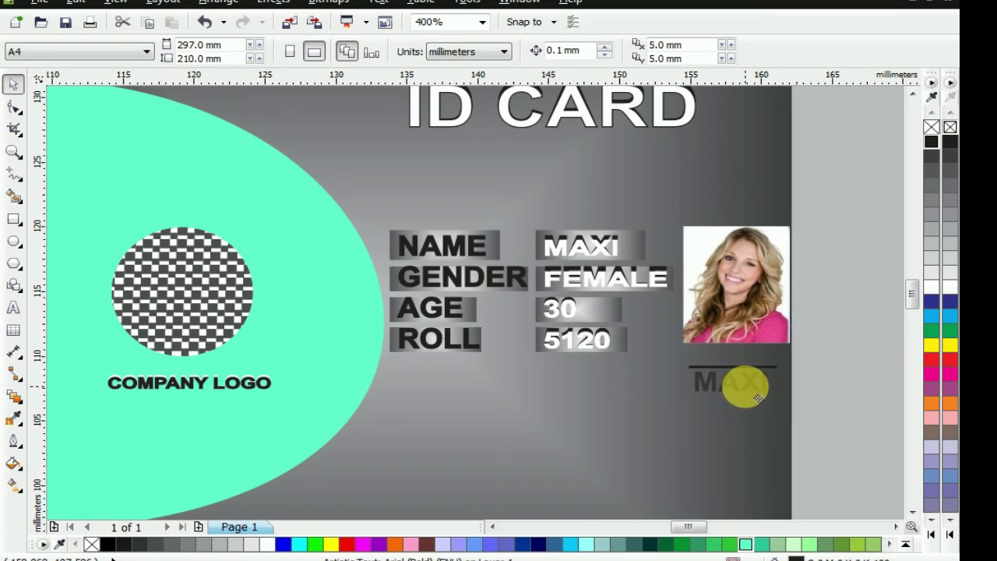
{"action": "left_click", "coordinate": [746, 382]}
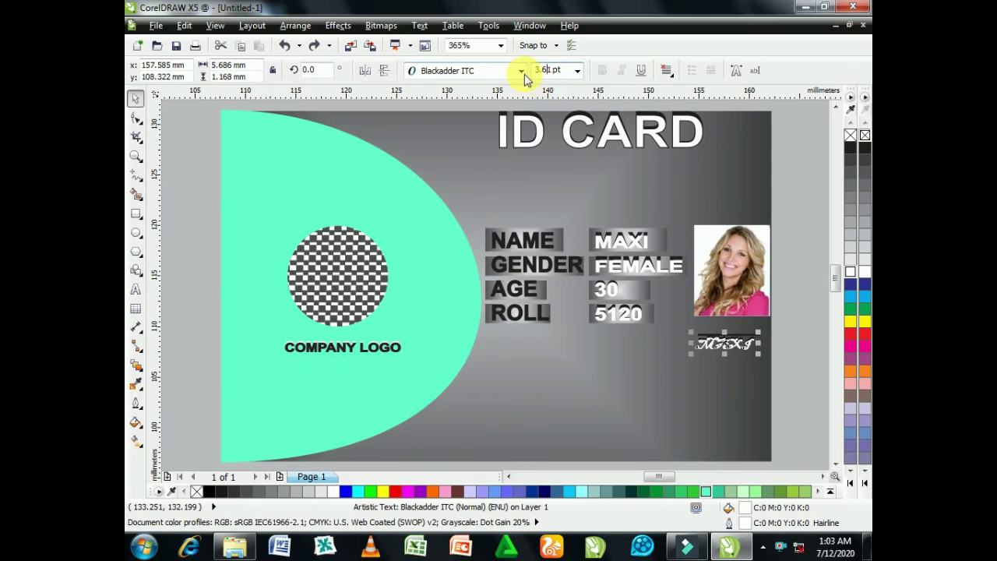
Set the MAXI signature text to the Edwardian Script ITC font
{"action": "left_click", "coordinate": [509, 51]}
{"action": "left_click_drag", "start_coordinate": [663, 175], "coordinate": [664, 195]}
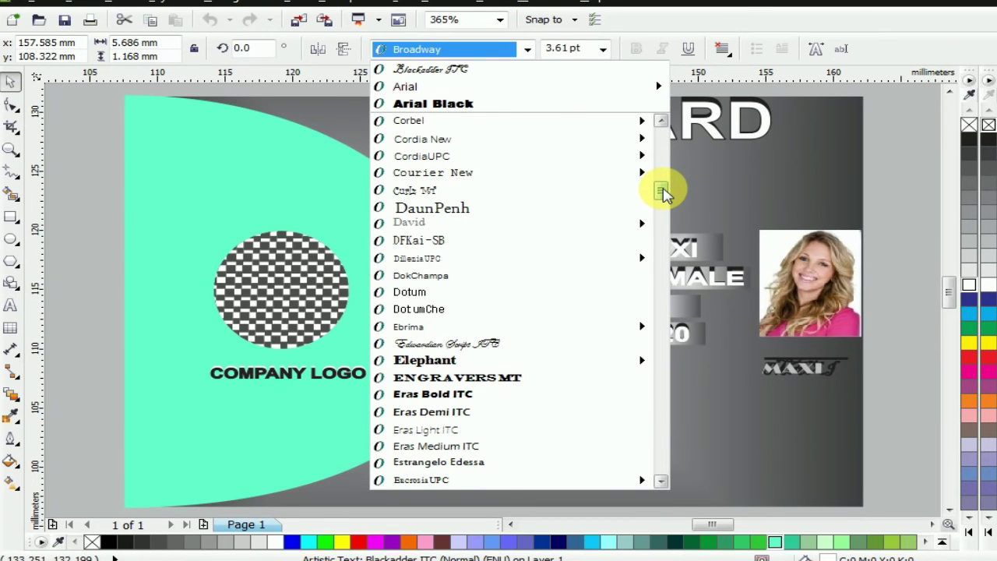
{"action": "scroll", "coordinate": [663, 195], "scroll_direction": "down", "scroll_amount": 1}
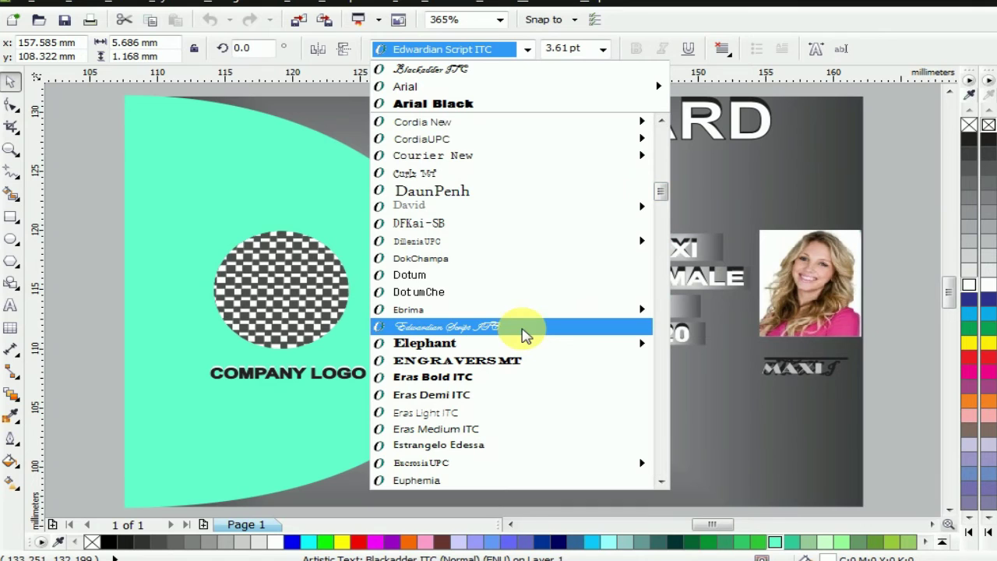
{"action": "left_click", "coordinate": [524, 333]}
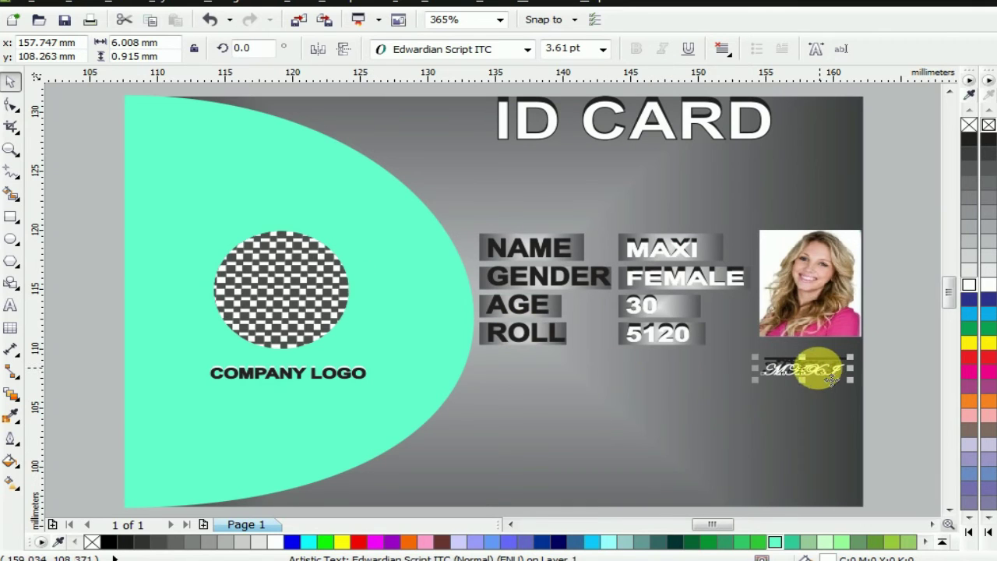
{"action": "key", "text": "ctrl+z"}
{"action": "key", "text": "ctrl+z"}
{"action": "key", "text": "ctrl+z"}
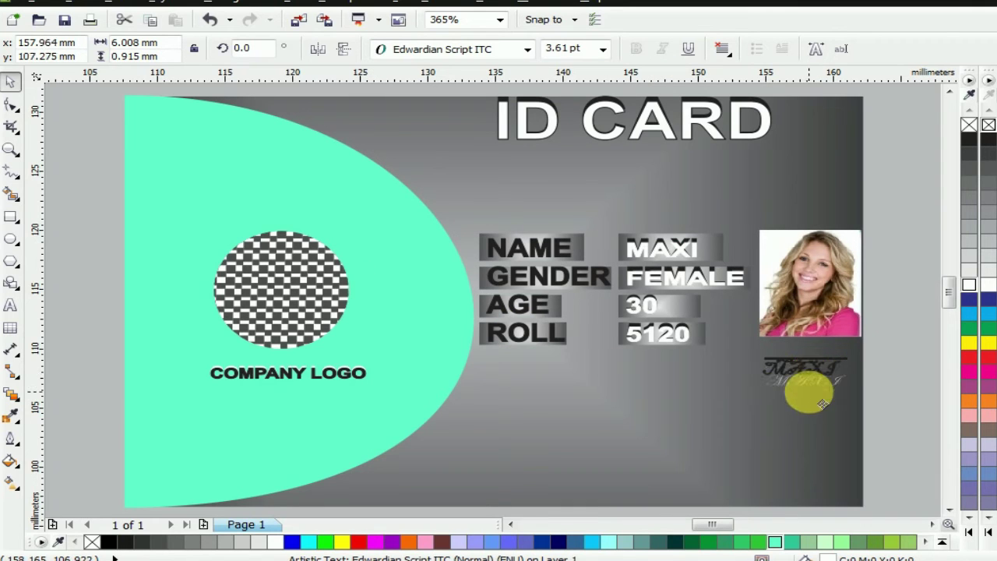
{"action": "left_click", "coordinate": [805, 374]}
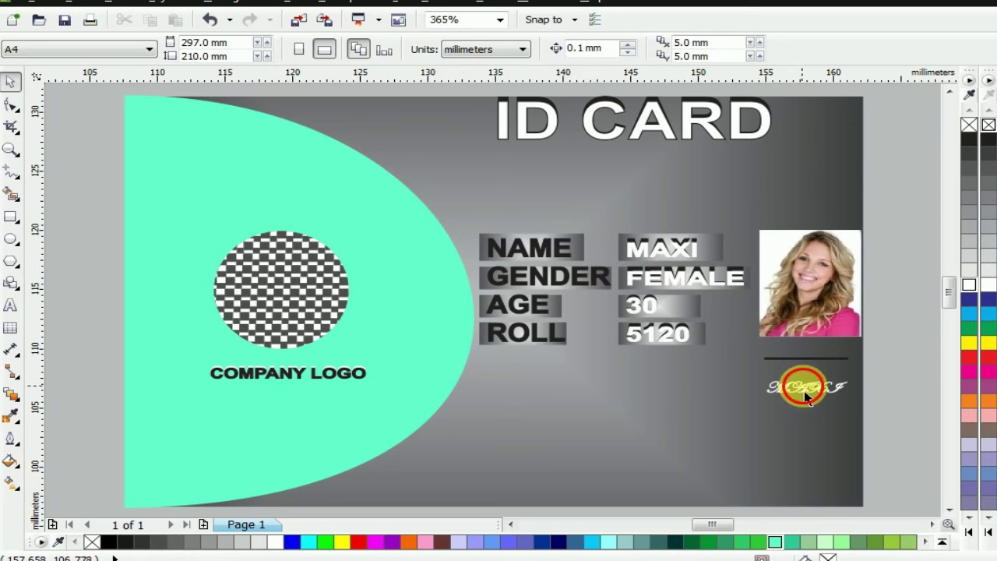
{"action": "left_click", "coordinate": [810, 374]}
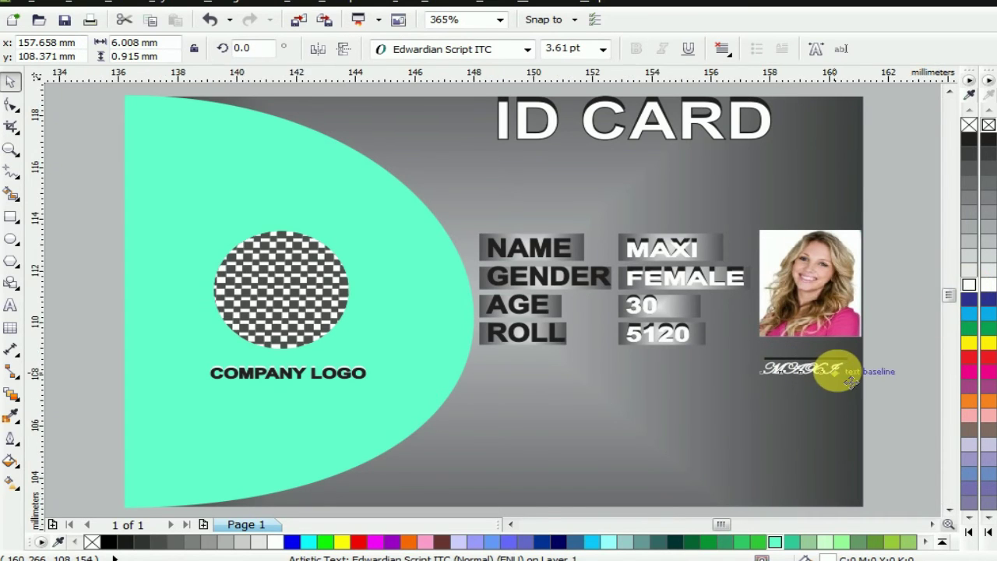
Flatten the signature slightly in height and fill it black
{"action": "scroll", "coordinate": [825, 367], "scroll_direction": "up", "scroll_amount": 4}
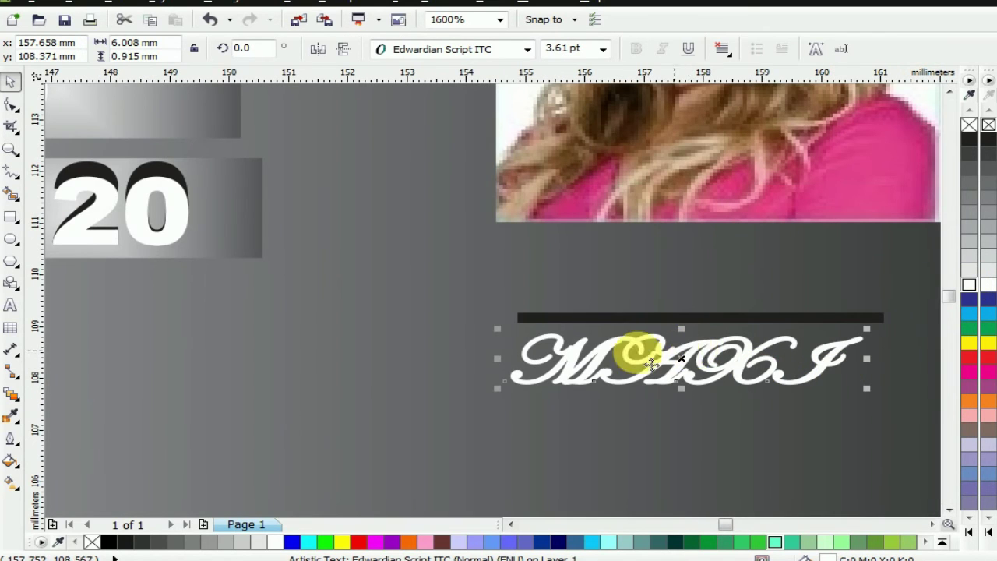
{"action": "left_click_drag", "start_coordinate": [681, 329], "coordinate": [701, 349]}
{"action": "left_click", "coordinate": [968, 143]}
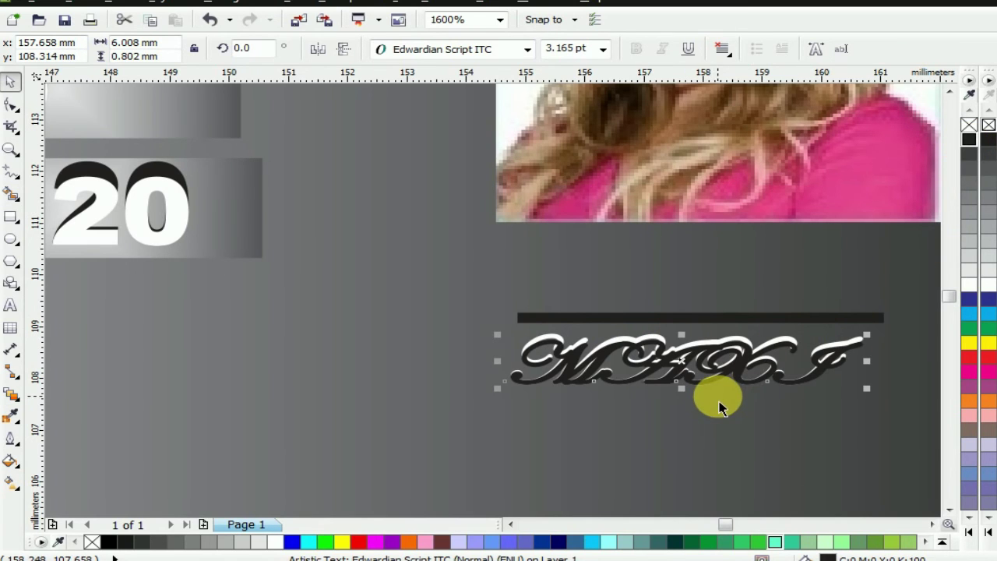
{"action": "key", "text": "F4"}
{"action": "left_click", "coordinate": [880, 414]}
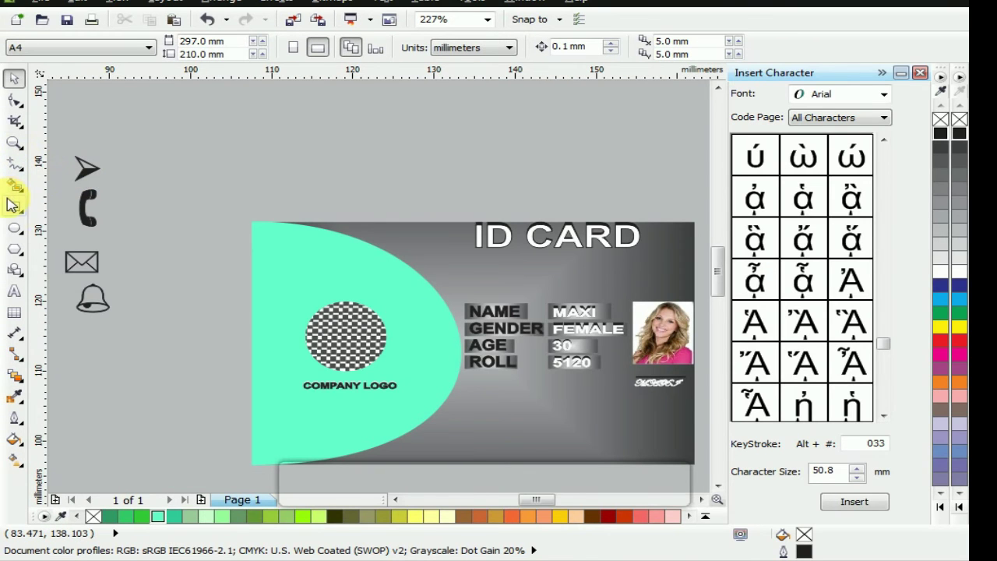
Draw a small circle on the curve beside NAME with white fill and outline
{"action": "left_click", "coordinate": [16, 234]}
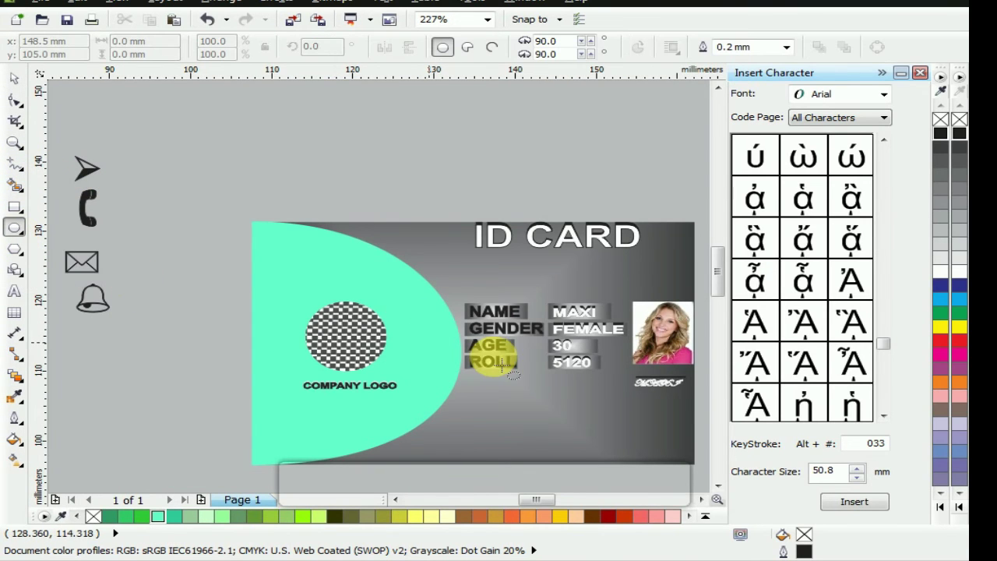
{"action": "scroll", "coordinate": [477, 327], "scroll_direction": "up", "scroll_amount": 2}
{"action": "left_click_drag", "start_coordinate": [367, 274], "coordinate": [408, 321]}
{"action": "left_click", "coordinate": [14, 78]}
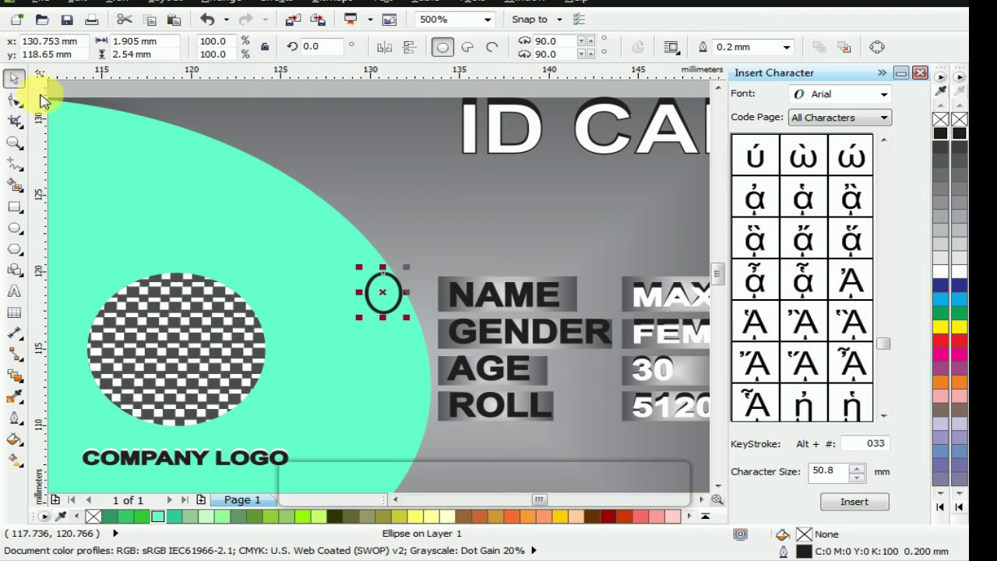
{"action": "left_click", "coordinate": [940, 273]}
{"action": "right_click", "coordinate": [940, 273]}
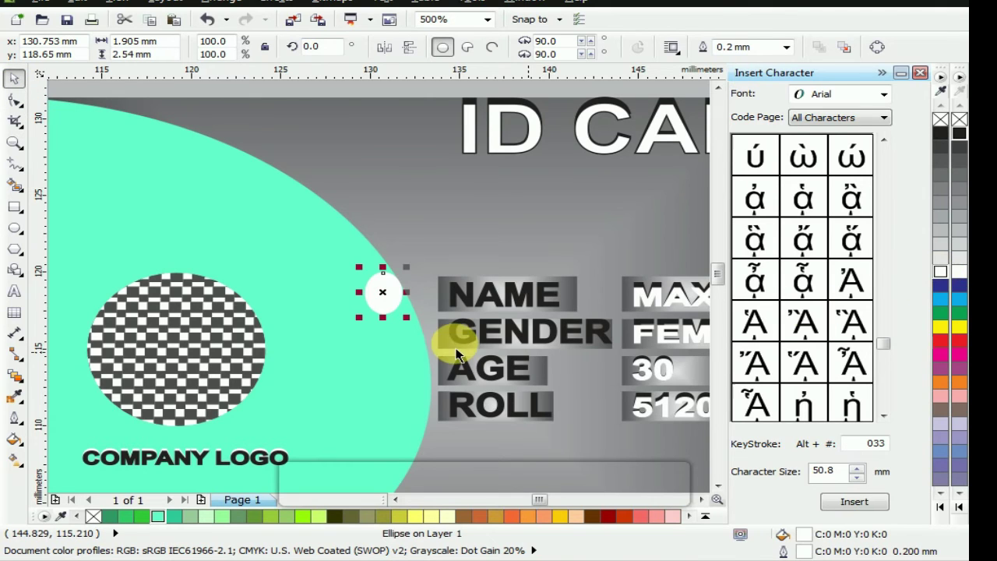
Drop three copies of the circle beside GENDER, AGE and ROLL
{"action": "left_click_drag", "start_coordinate": [401, 307], "coordinate": [382, 433]}
{"action": "right_click", "coordinate": [387, 341]}
{"action": "right_click", "coordinate": [397, 387]}
{"action": "right_click", "coordinate": [382, 434]}
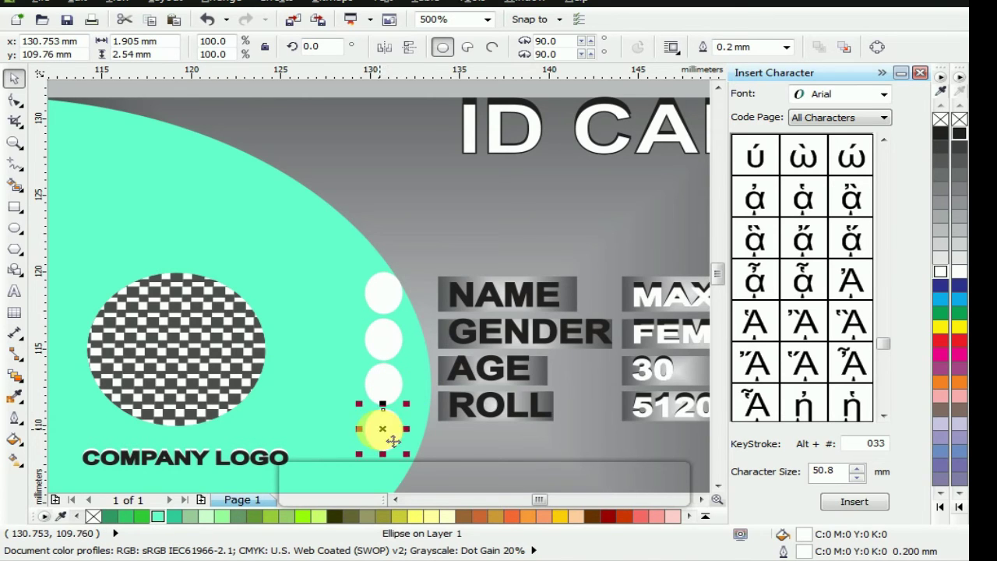
{"action": "left_click", "coordinate": [470, 413]}
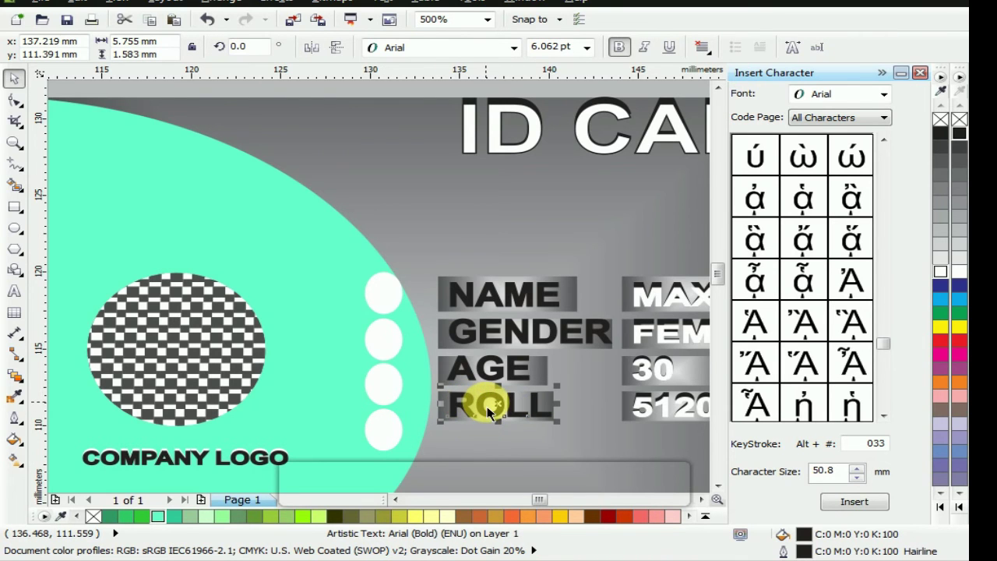
{"action": "scroll", "coordinate": [488, 413], "scroll_direction": "down", "scroll_amount": 2}
{"action": "key", "text": "Escape"}
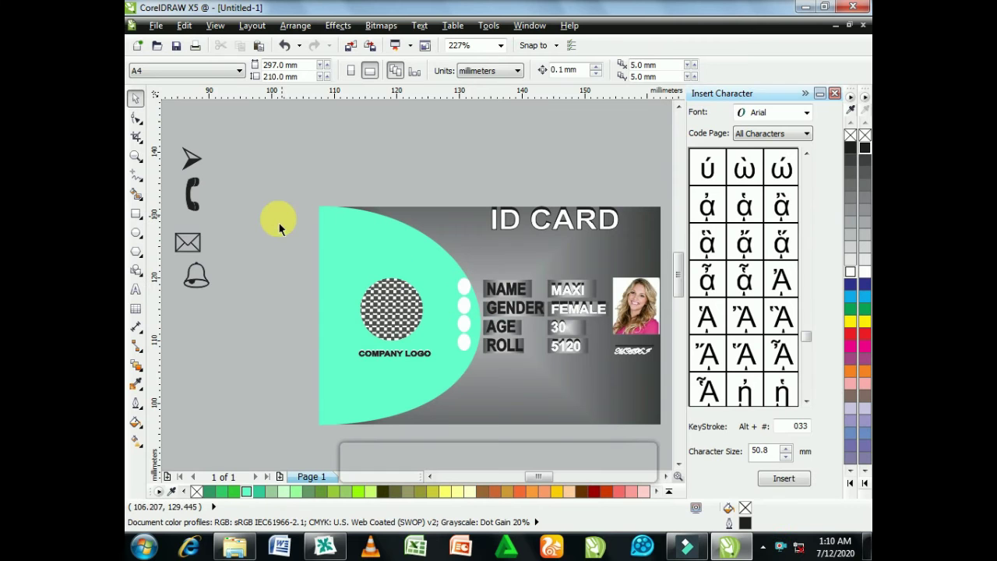
{"action": "scroll", "coordinate": [686, 399], "scroll_direction": "up", "scroll_amount": 1}
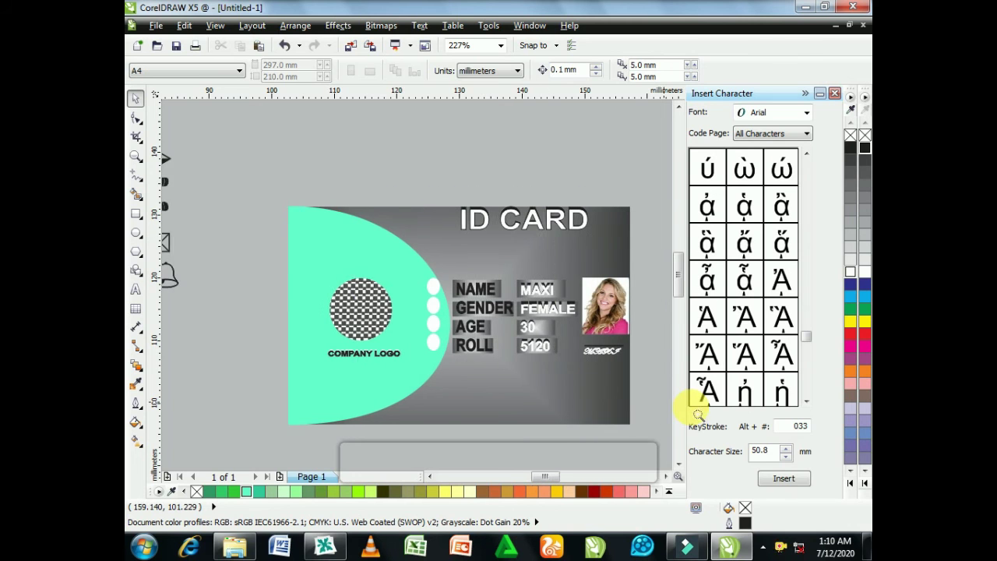
Bring the dark arrow icon onto the card near the top white circle
{"action": "left_click", "coordinate": [275, 269]}
{"action": "scroll", "coordinate": [413, 356], "scroll_direction": "down", "scroll_amount": 1}
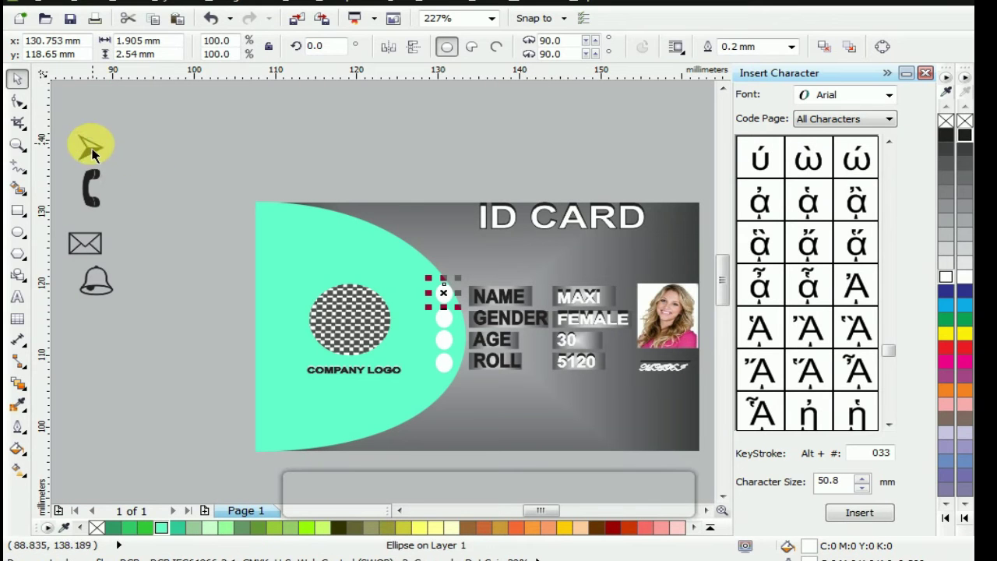
{"action": "left_click_drag", "start_coordinate": [91, 153], "coordinate": [416, 282]}
{"action": "left_click_drag", "start_coordinate": [93, 185], "coordinate": [187, 315]}
{"action": "scroll", "coordinate": [434, 289], "scroll_direction": "up", "scroll_amount": 2}
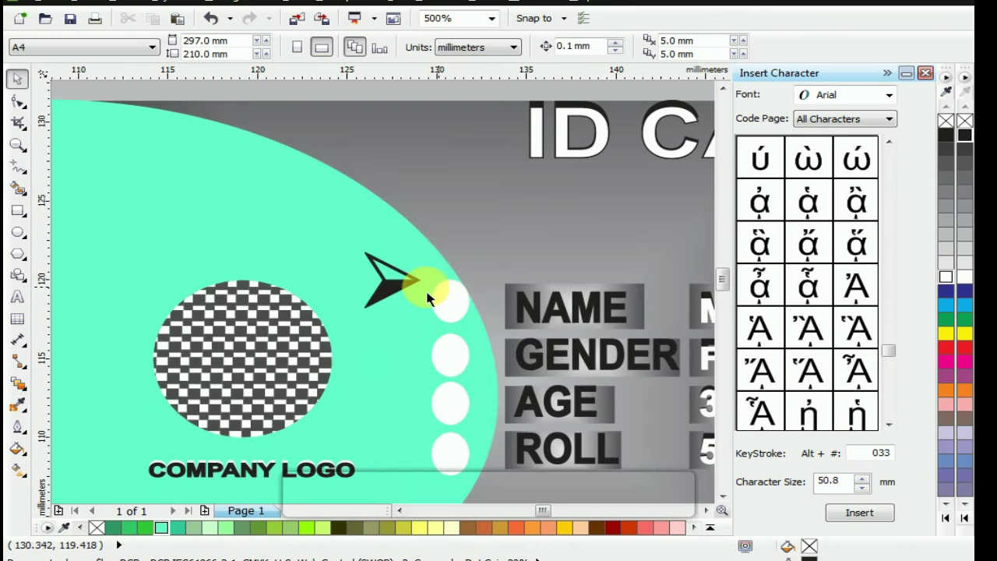
{"action": "scroll", "coordinate": [343, 279], "scroll_direction": "up", "scroll_amount": 2}
Reshape the arrow by moving a node, then shrink it into the top circle
{"action": "left_click", "coordinate": [463, 315]}
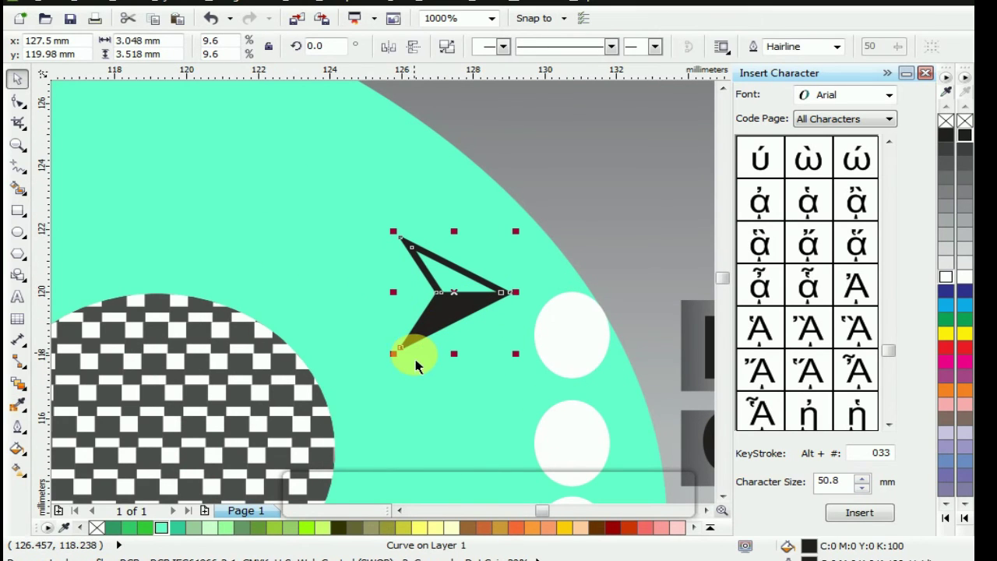
{"action": "double_click", "coordinate": [402, 363]}
{"action": "left_click_drag", "start_coordinate": [411, 364], "coordinate": [423, 351]}
{"action": "left_click", "coordinate": [460, 306]}
{"action": "left_click_drag", "start_coordinate": [465, 304], "coordinate": [581, 345]}
{"action": "mouse_move", "coordinate": [528, 377]}
{"action": "left_mouse_down"}
{"action": "mouse_move", "coordinate": [535, 369]}
{"action": "mouse_move", "coordinate": [542, 395]}
{"action": "mouse_move", "coordinate": [539, 373]}
{"action": "mouse_move", "coordinate": [549, 380]}
{"action": "left_mouse_up"}
{"action": "scroll", "coordinate": [556, 373], "scroll_direction": "up", "scroll_amount": 2}
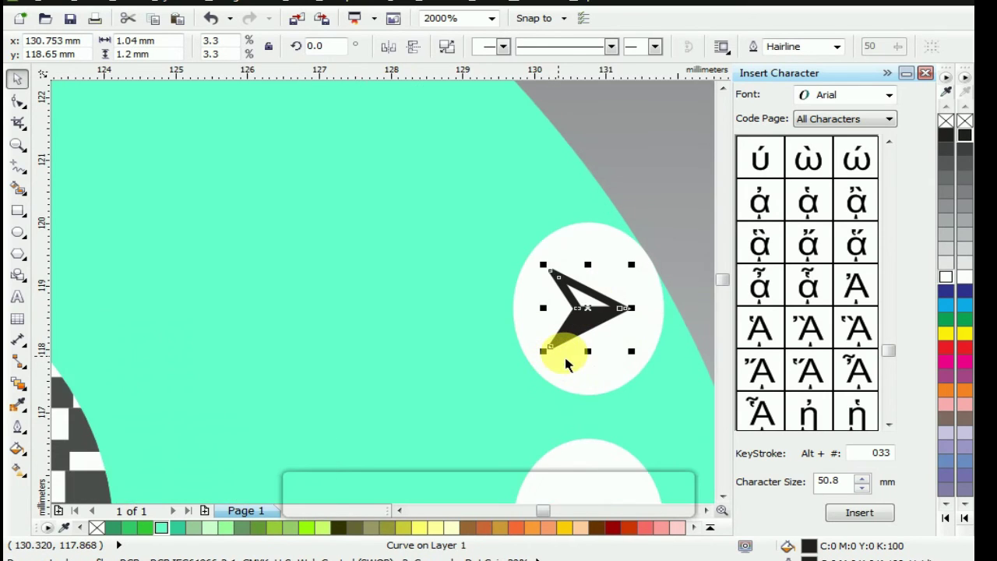
{"action": "key", "text": "F4"}
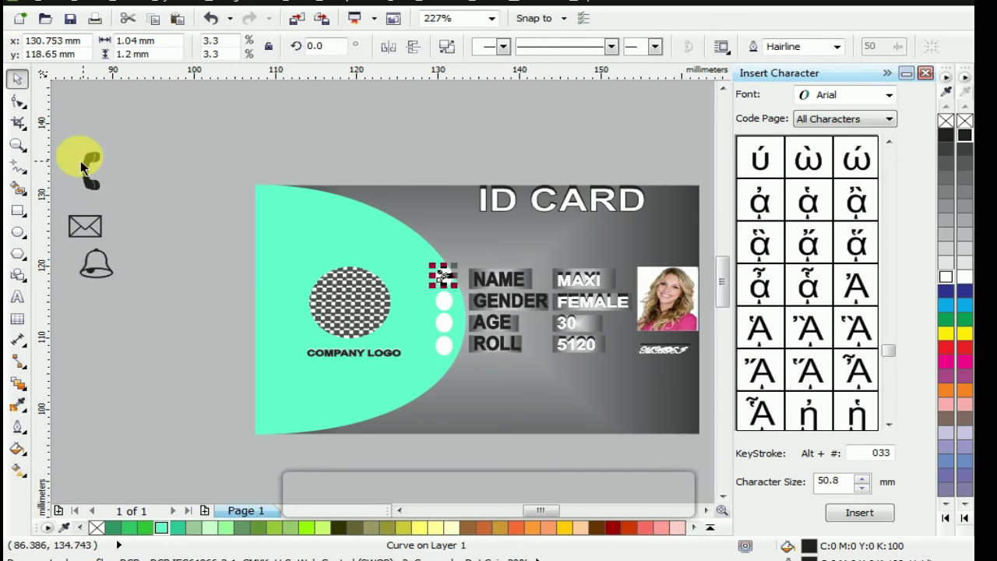
Center the phone icon in the second white circle
{"action": "left_click_drag", "start_coordinate": [110, 197], "coordinate": [437, 312]}
{"action": "scroll", "coordinate": [437, 312], "scroll_direction": "up", "scroll_amount": 3}
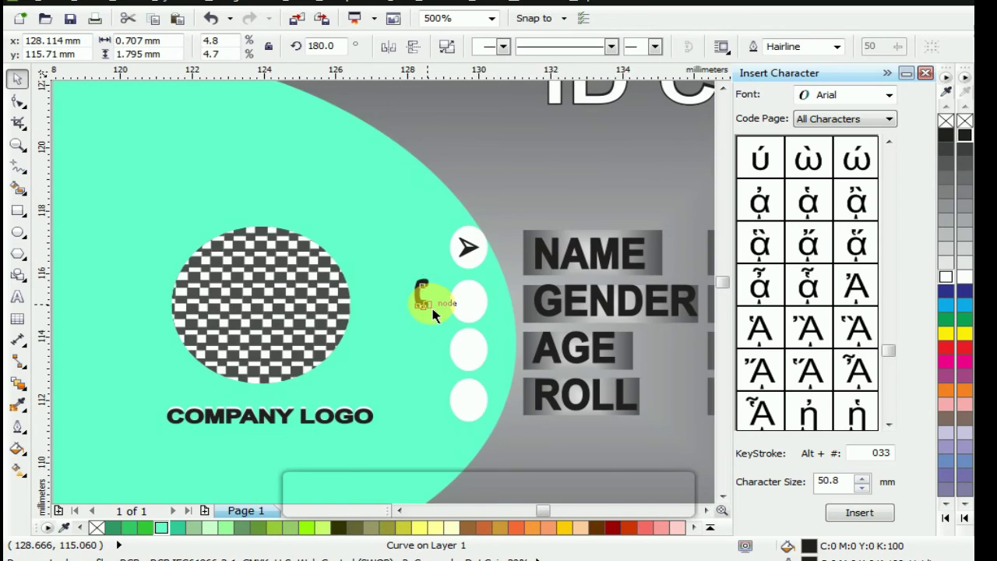
{"action": "scroll", "coordinate": [423, 296], "scroll_direction": "up", "scroll_amount": 4}
{"action": "left_click_drag", "start_coordinate": [384, 279], "coordinate": [551, 324]}
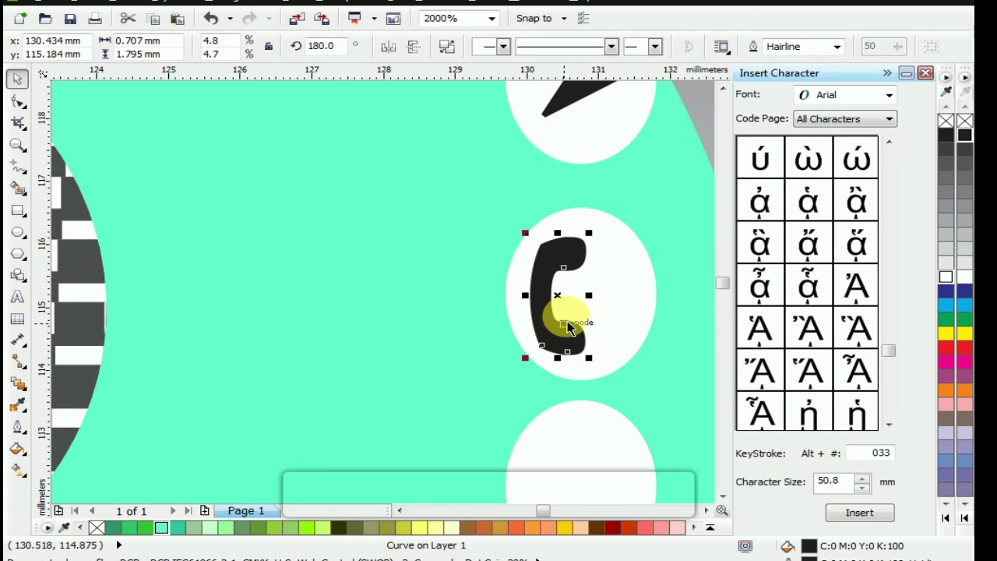
{"action": "key", "text": "F4"}
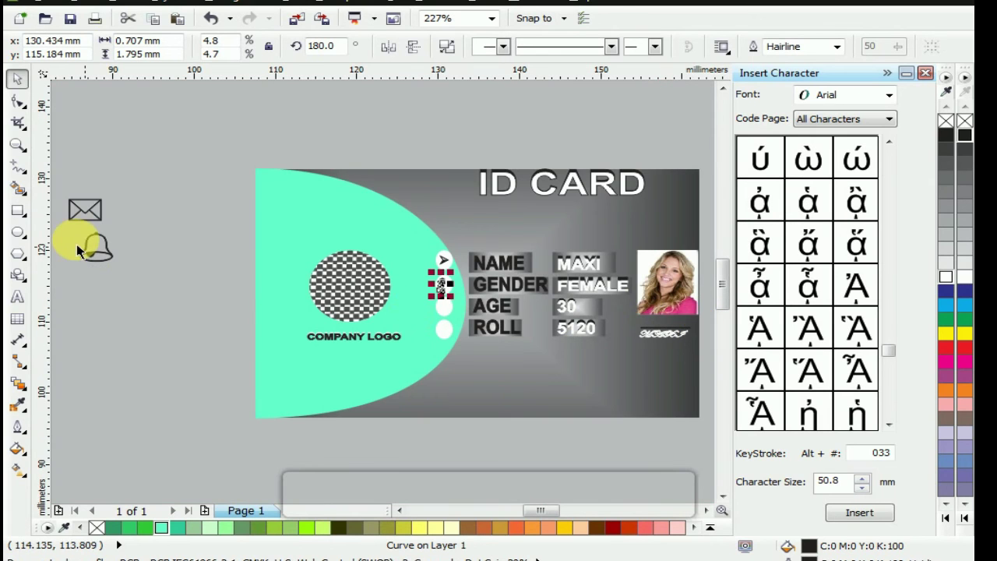
Place the envelope icon in the third circle, shrunk to about 1.25 × 0.94 mm
{"action": "left_click_drag", "start_coordinate": [56, 198], "coordinate": [124, 231]}
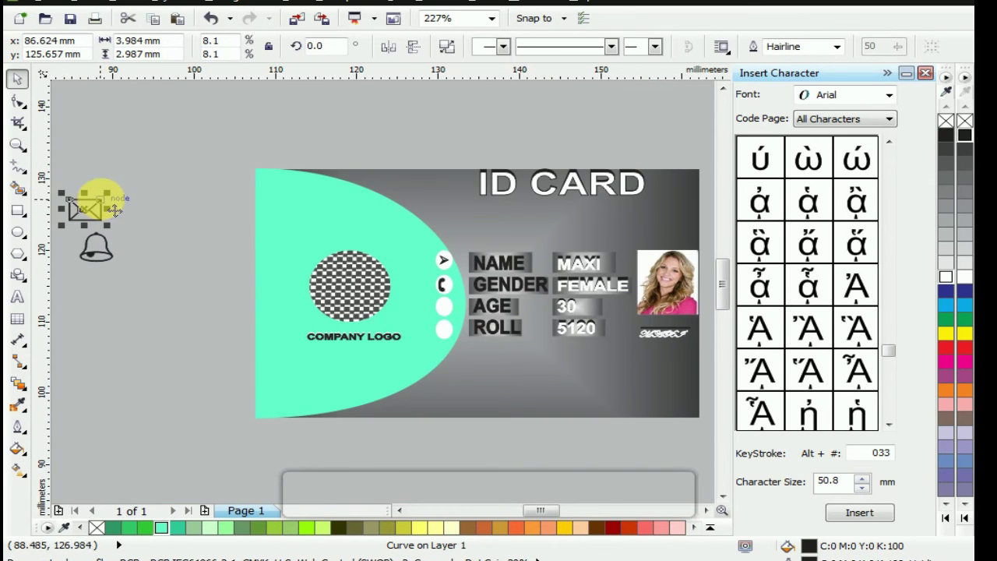
{"action": "left_click_drag", "start_coordinate": [106, 194], "coordinate": [435, 302]}
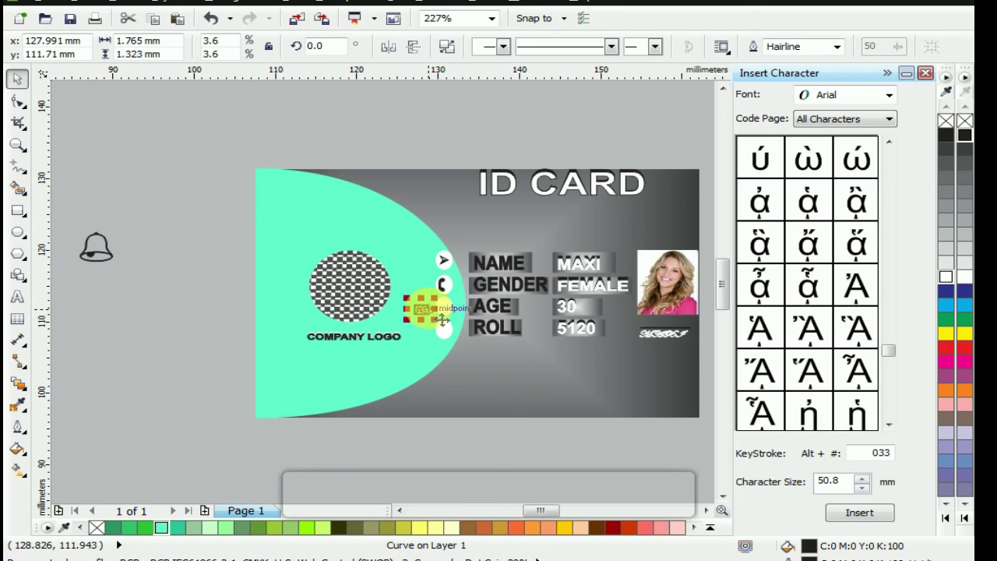
{"action": "scroll", "coordinate": [436, 313], "scroll_direction": "up", "scroll_amount": 1}
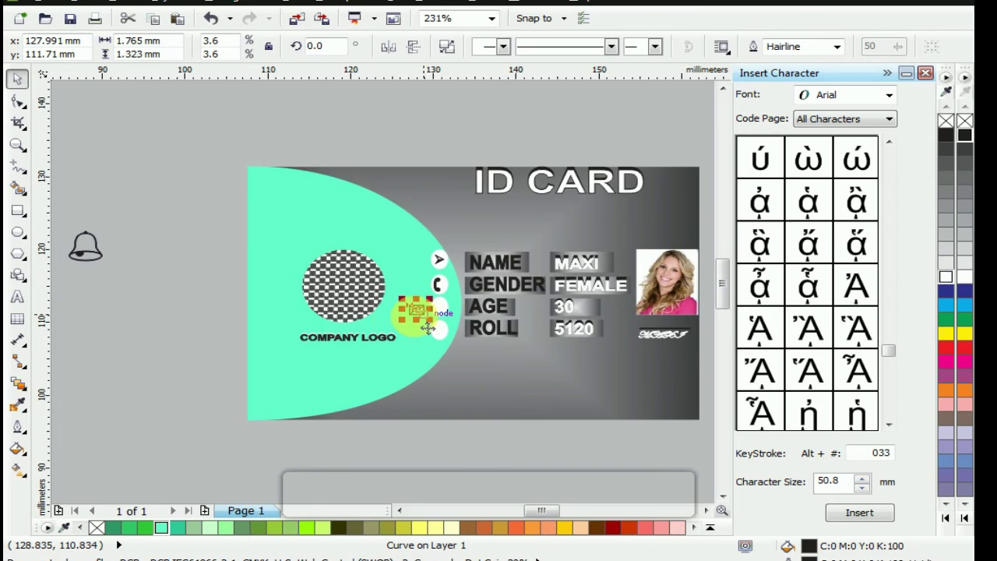
{"action": "scroll", "coordinate": [427, 327], "scroll_direction": "up", "scroll_amount": 3}
{"action": "scroll", "coordinate": [434, 290], "scroll_direction": "up", "scroll_amount": 2}
{"action": "left_click_drag", "start_coordinate": [445, 305], "coordinate": [545, 295]}
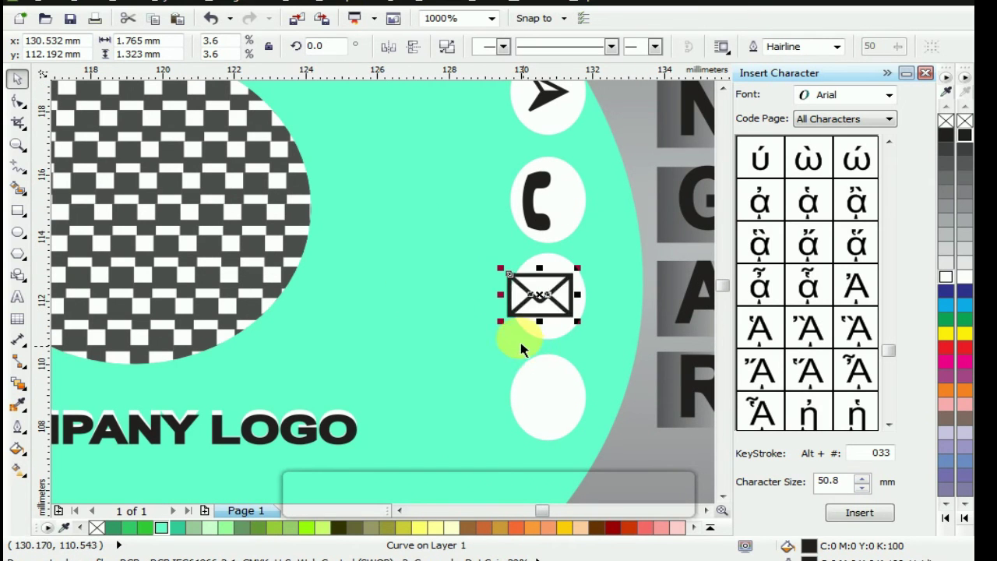
{"action": "left_click_drag", "start_coordinate": [511, 335], "coordinate": [557, 310]}
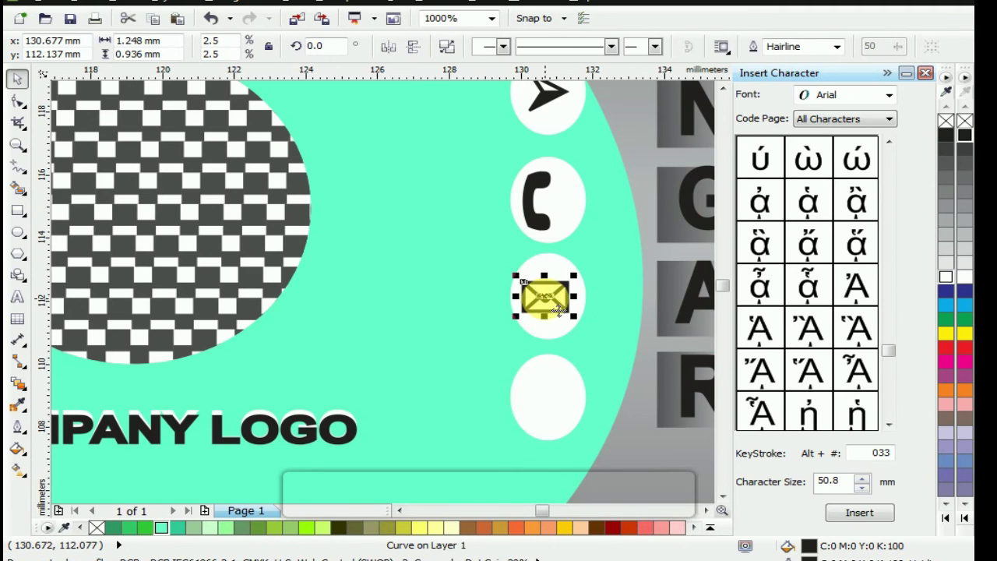
{"action": "key", "text": "F4"}
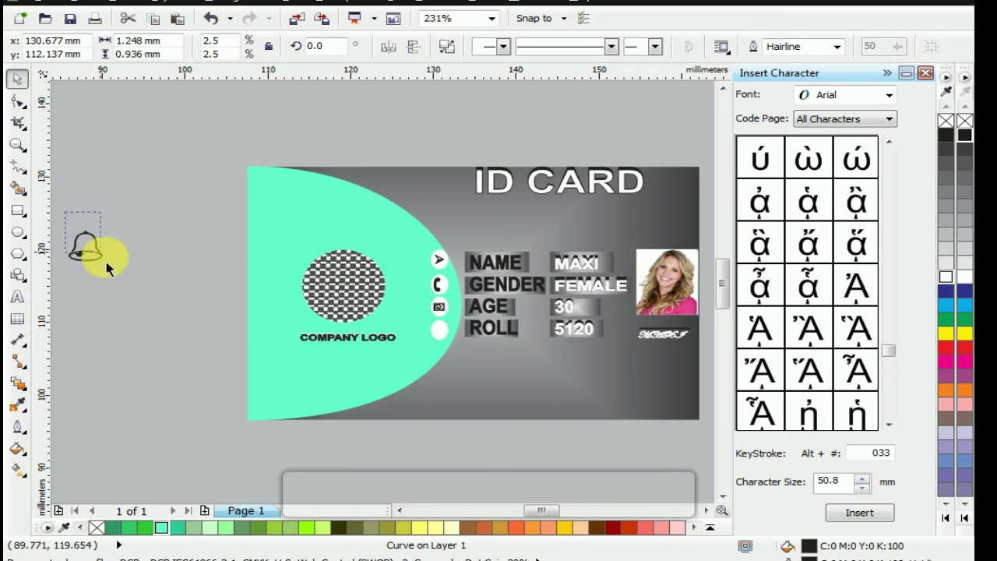
Set the bell icon in the fourth white circle, shrunk to about 1.59 × 1.61 mm
{"action": "left_click", "coordinate": [88, 261]}
{"action": "left_click", "coordinate": [101, 232]}
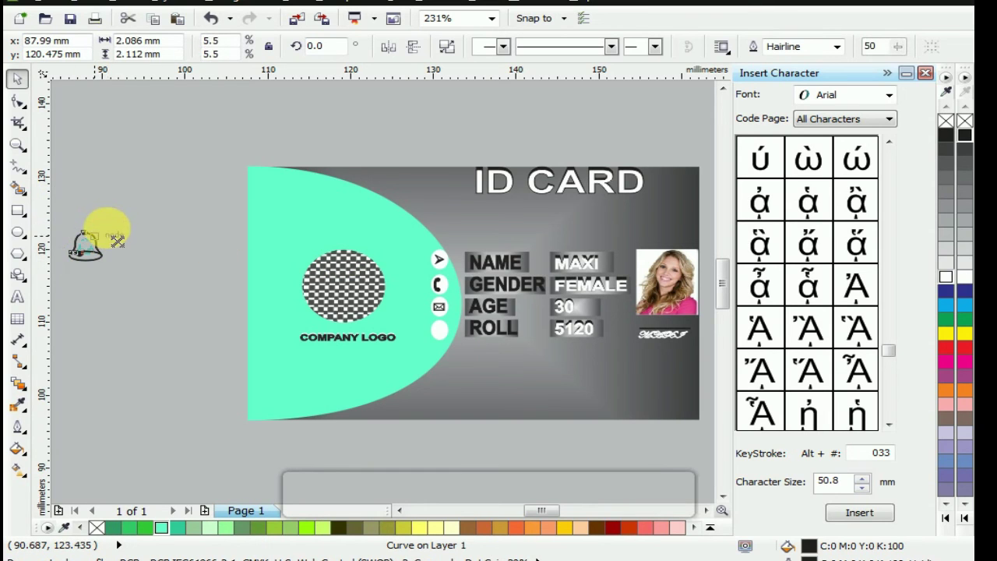
{"action": "left_click_drag", "start_coordinate": [89, 239], "coordinate": [429, 332]}
{"action": "scroll", "coordinate": [436, 341], "scroll_direction": "up", "scroll_amount": 2}
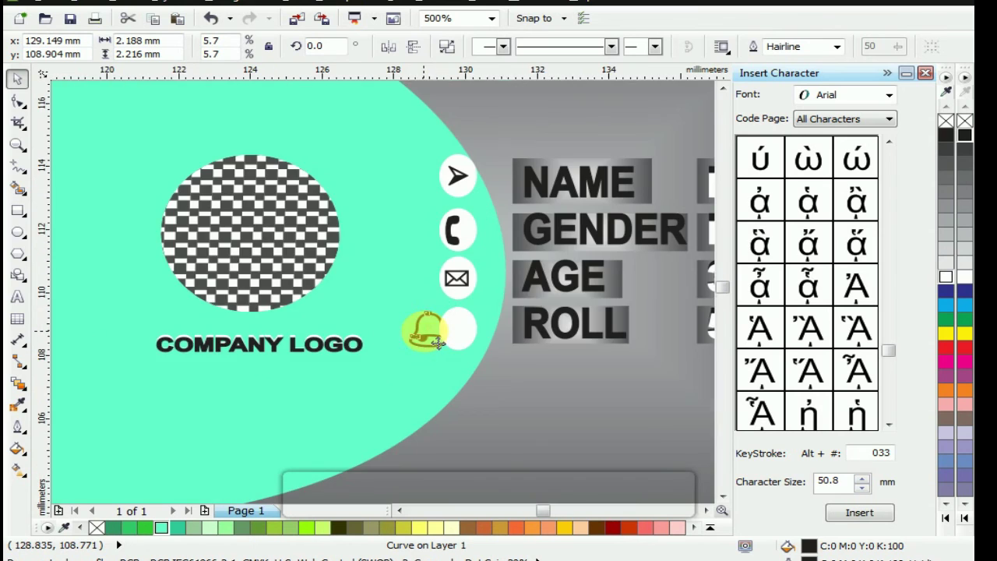
{"action": "scroll", "coordinate": [437, 343], "scroll_direction": "up", "scroll_amount": 2}
{"action": "scroll", "coordinate": [428, 343], "scroll_direction": "up", "scroll_amount": 2}
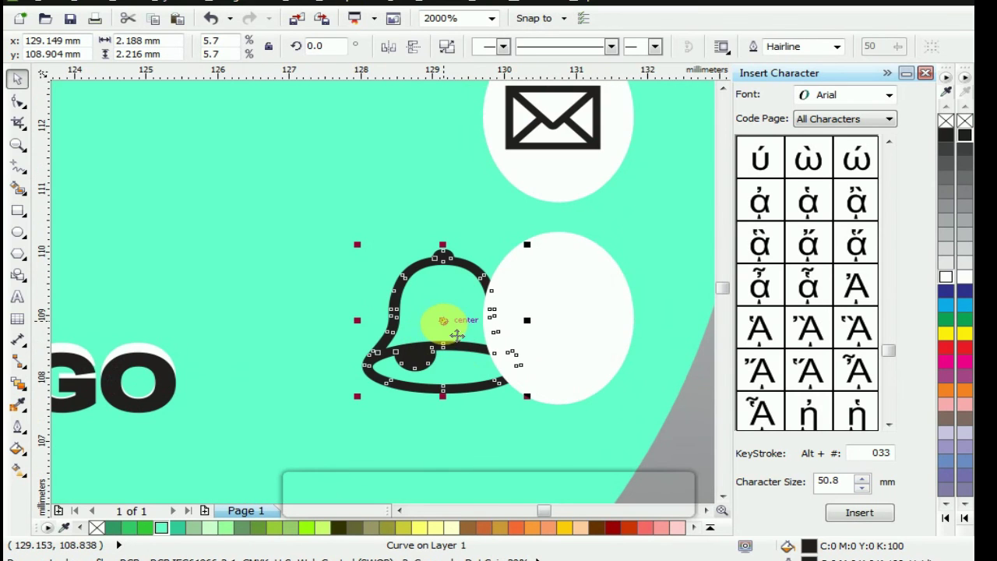
{"action": "left_click_drag", "start_coordinate": [538, 260], "coordinate": [515, 276]}
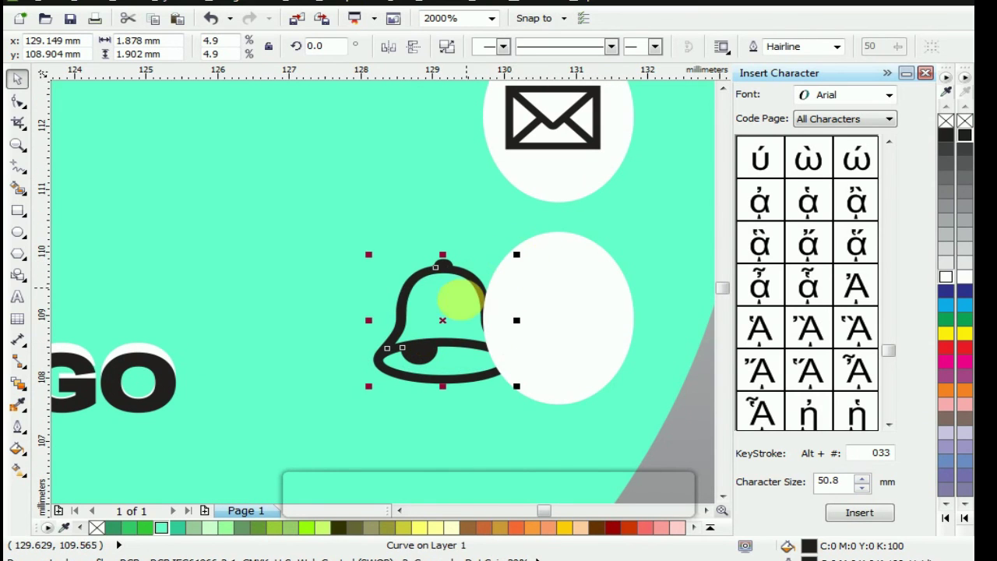
{"action": "left_click_drag", "start_coordinate": [445, 322], "coordinate": [549, 307]}
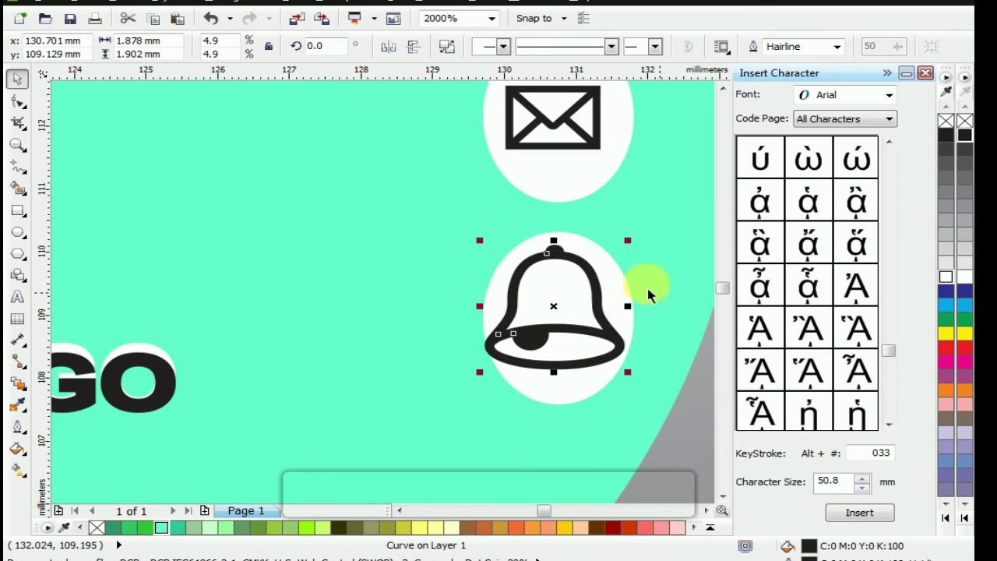
{"action": "left_click_drag", "start_coordinate": [636, 259], "coordinate": [634, 266]}
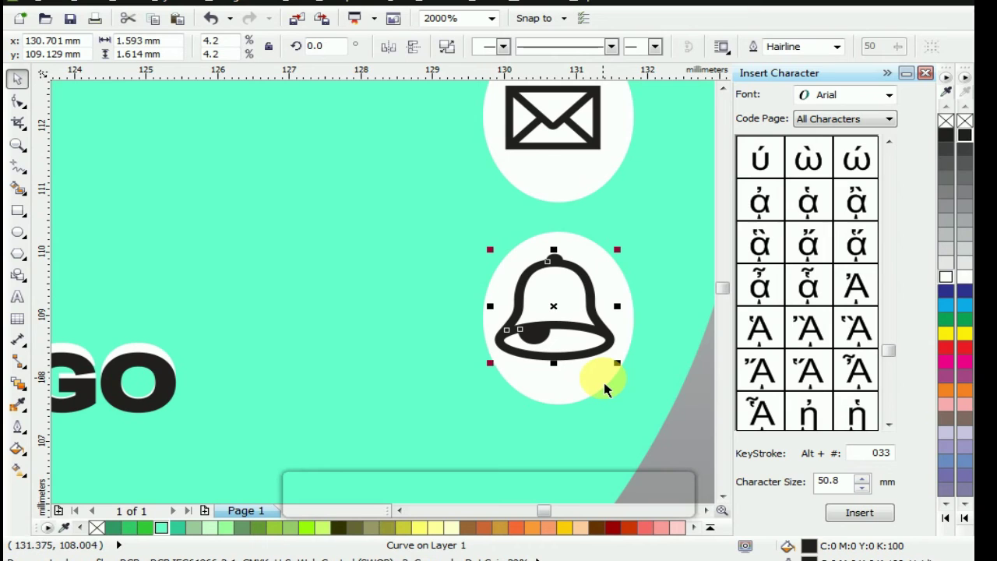
{"action": "key", "text": "shift+F4"}
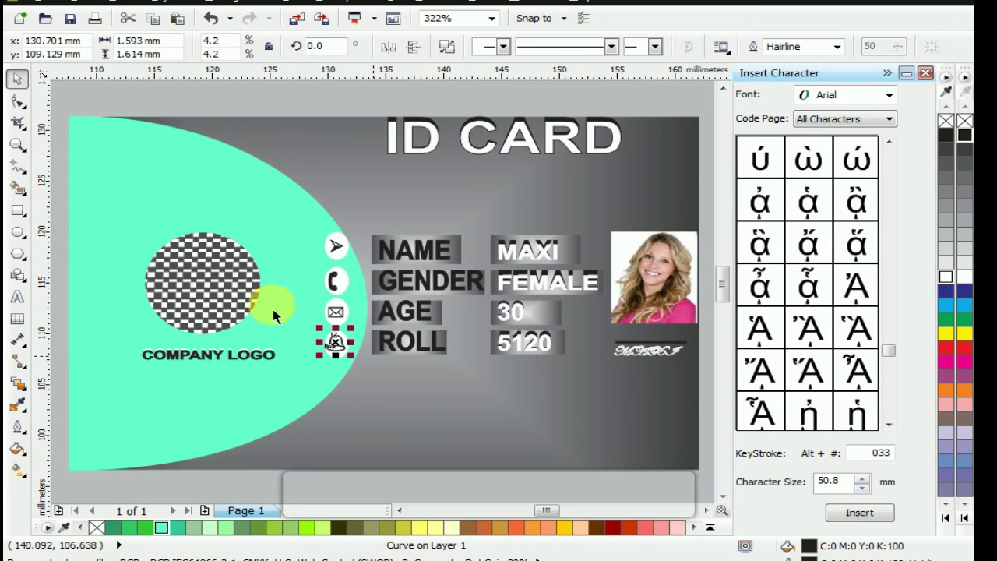
{"action": "left_click", "coordinate": [214, 104]}
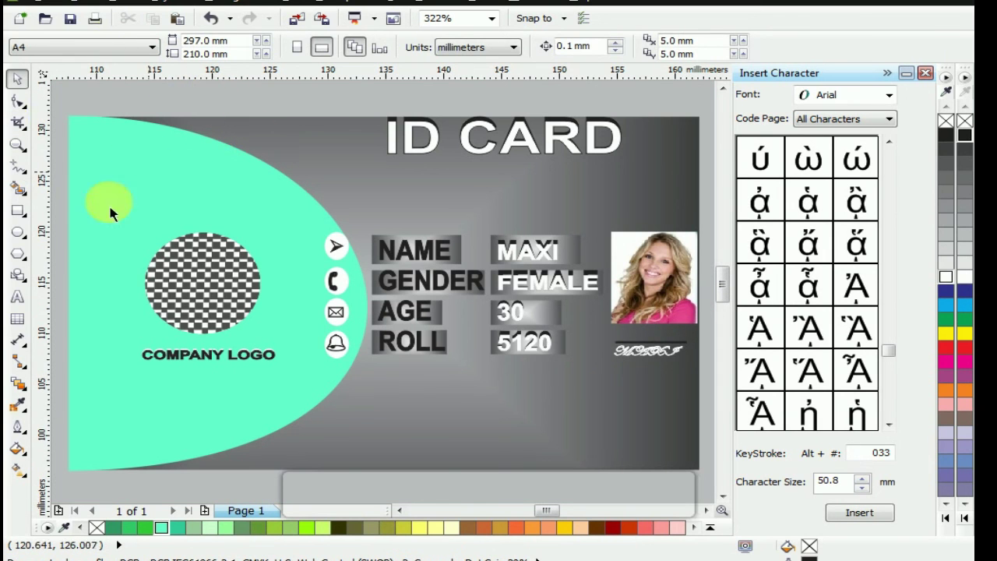
Add 'MOB NO' text, shrink it and move it to the card's lower-left edge
{"action": "left_click", "coordinate": [18, 296]}
{"action": "left_click", "coordinate": [216, 212]}
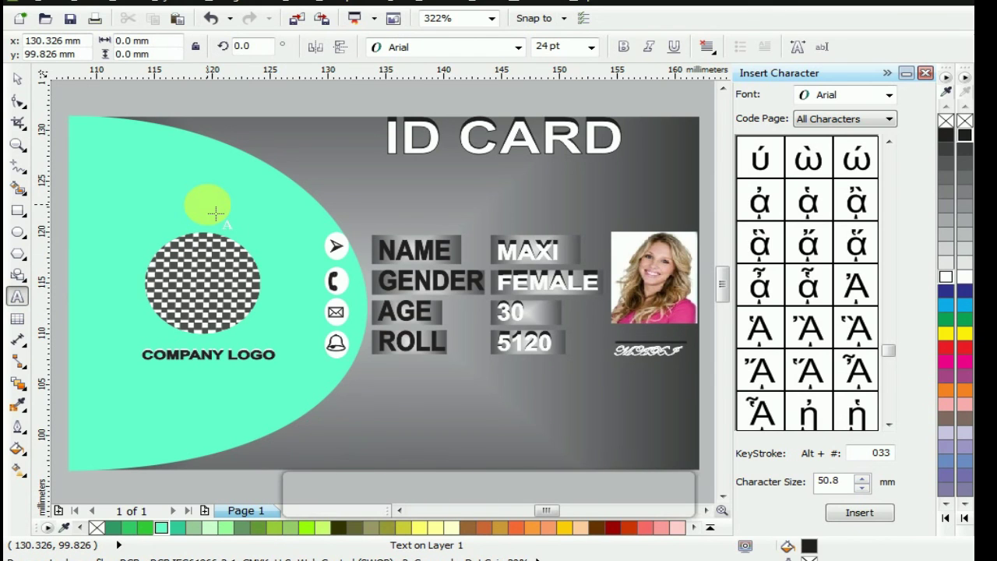
{"action": "type", "text": "MOB "}
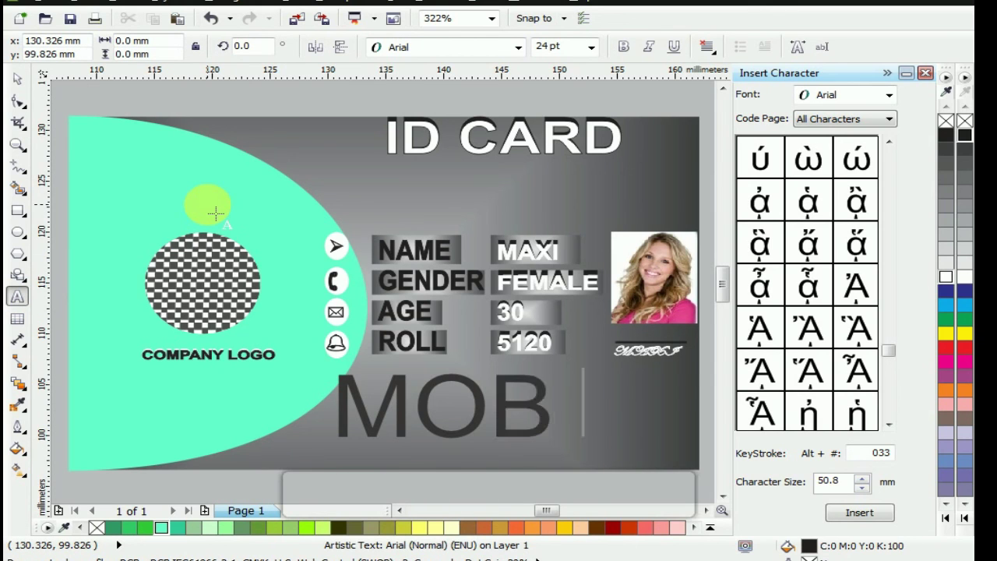
{"action": "type", "text": "NO"}
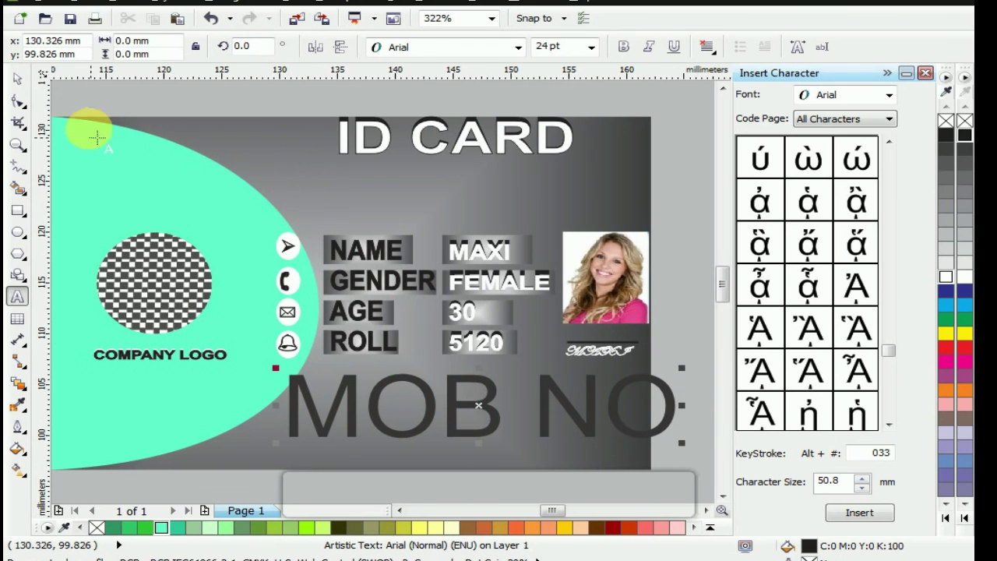
{"action": "left_click", "coordinate": [19, 78]}
{"action": "left_click_drag", "start_coordinate": [692, 381], "coordinate": [562, 387]}
{"action": "left_click_drag", "start_coordinate": [493, 418], "coordinate": [286, 470]}
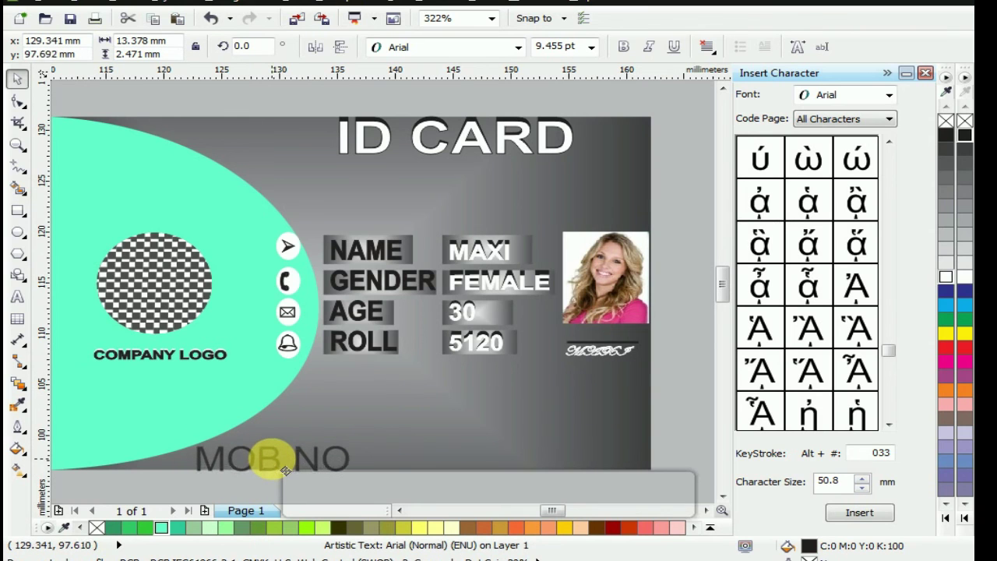
Style MOB NO white with a black outline and bold, at about 87% height
{"action": "scroll", "coordinate": [286, 470], "scroll_direction": "up", "scroll_amount": 3}
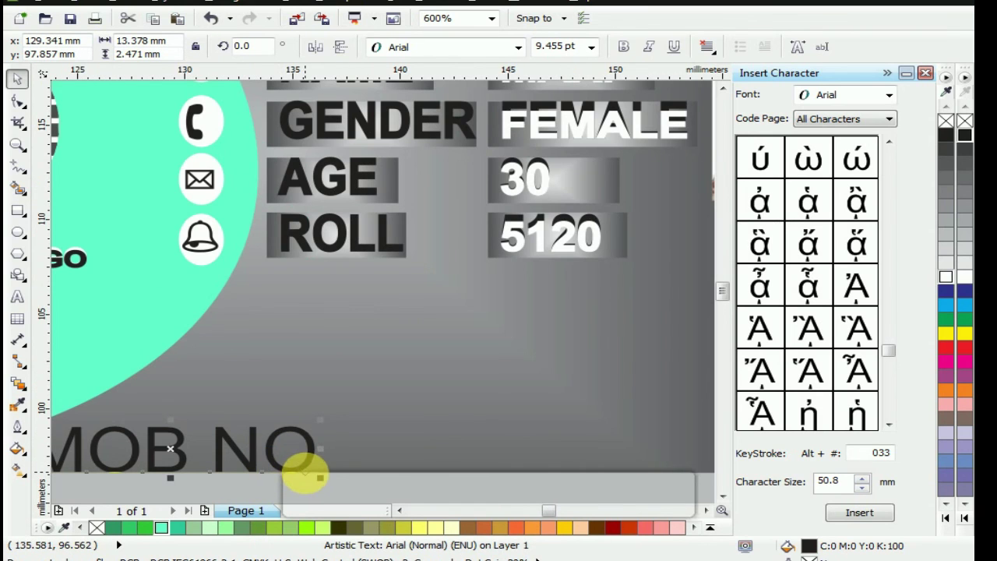
{"action": "scroll", "coordinate": [304, 472], "scroll_direction": "down", "scroll_amount": 3}
{"action": "scroll", "coordinate": [722, 502], "scroll_direction": "down", "scroll_amount": 1}
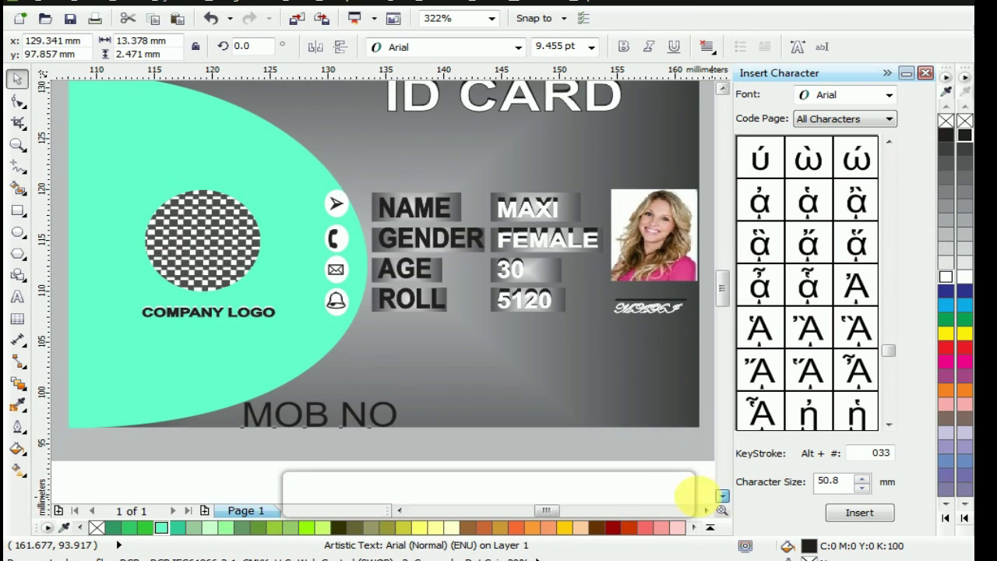
{"action": "scroll", "coordinate": [350, 429], "scroll_direction": "up", "scroll_amount": 2}
{"action": "scroll", "coordinate": [223, 407], "scroll_direction": "up", "scroll_amount": 2}
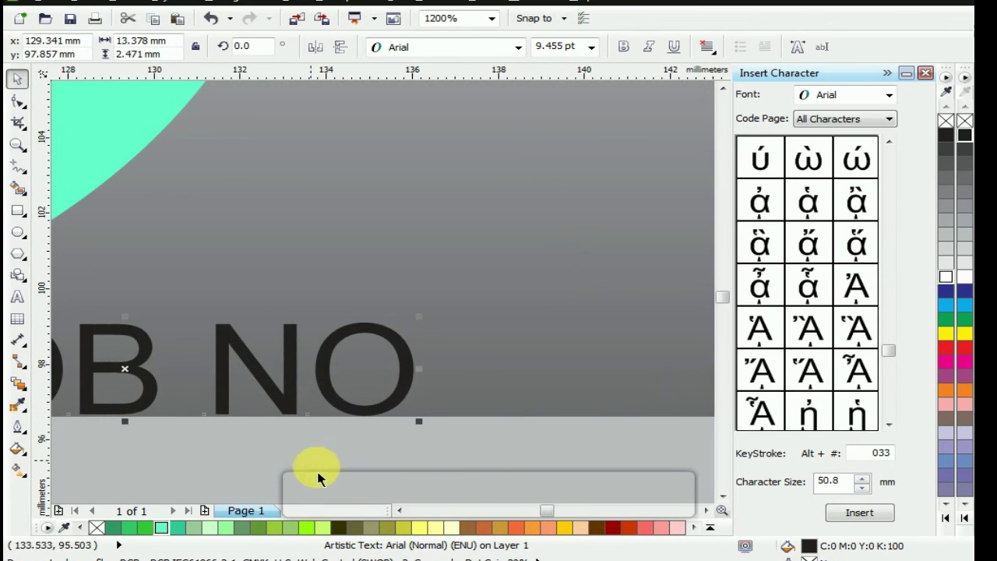
{"action": "left_click", "coordinate": [399, 510]}
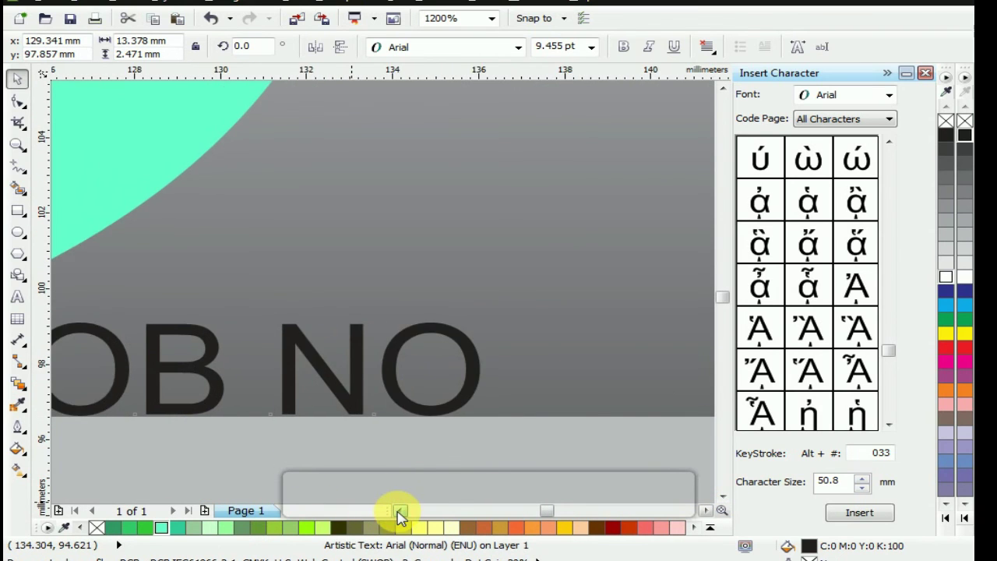
{"action": "left_click", "coordinate": [399, 510]}
{"action": "left_click", "coordinate": [398, 510]}
{"action": "left_click", "coordinate": [399, 510]}
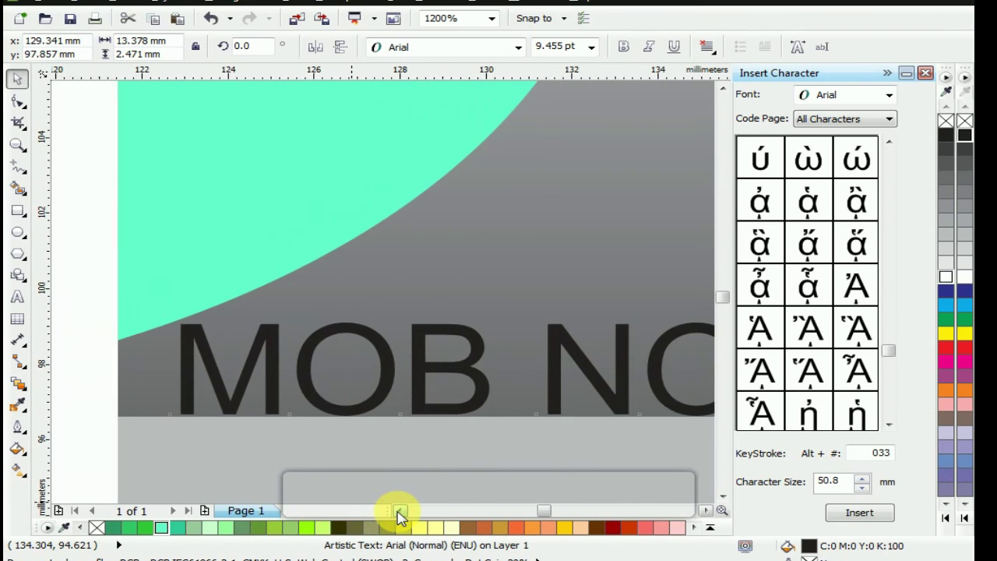
{"action": "left_click", "coordinate": [706, 510]}
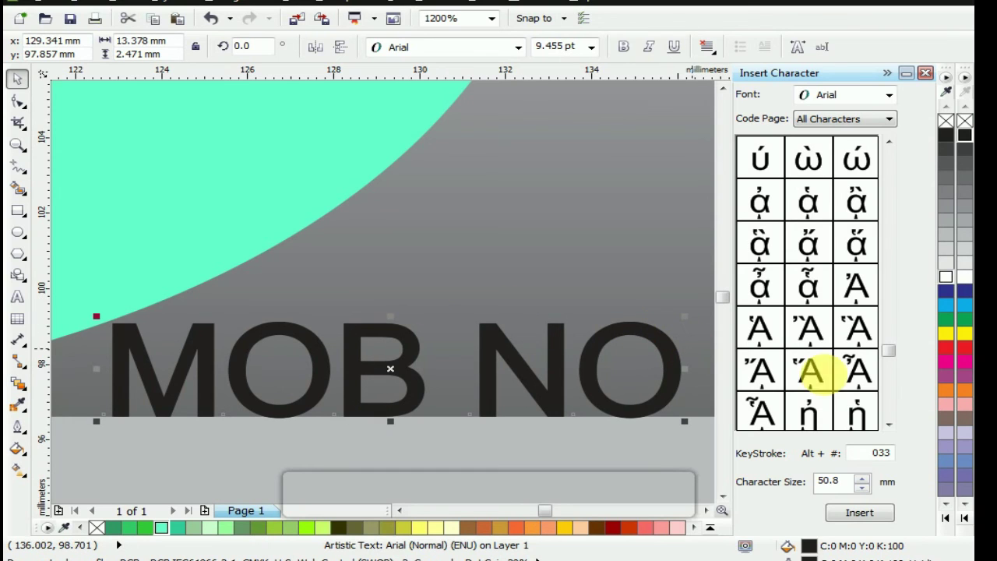
{"action": "left_click", "coordinate": [943, 278]}
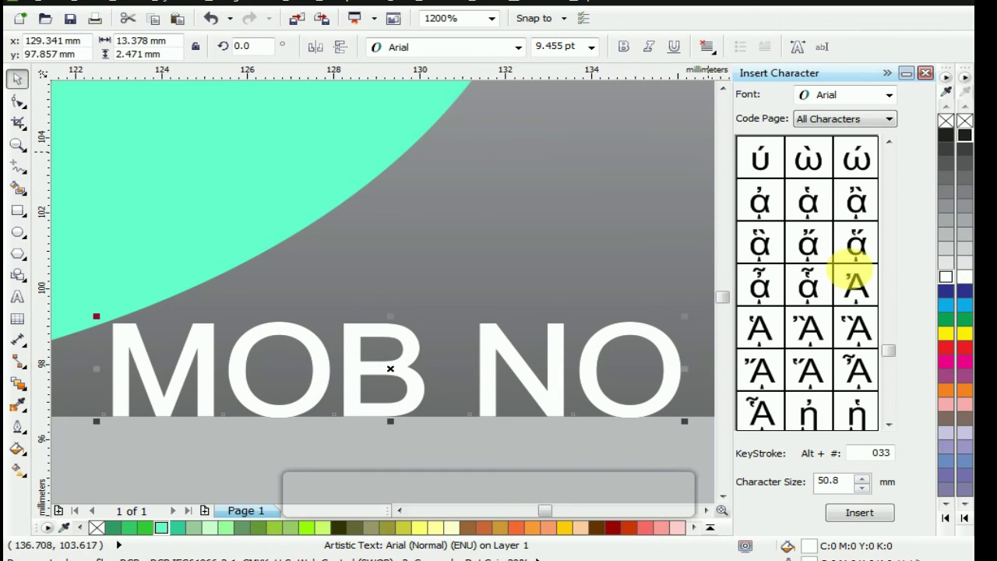
{"action": "right_click", "coordinate": [947, 134]}
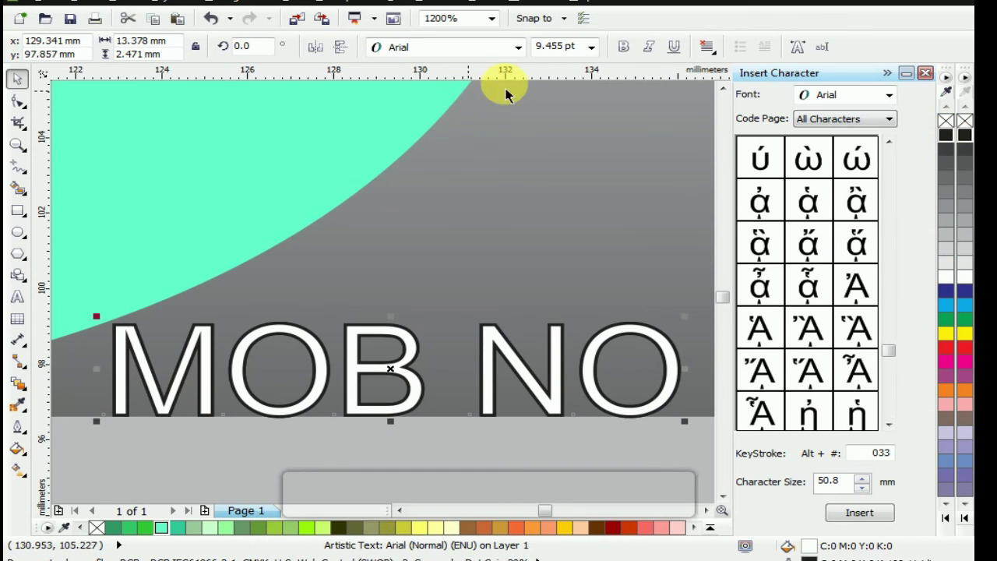
{"action": "left_click", "coordinate": [626, 49]}
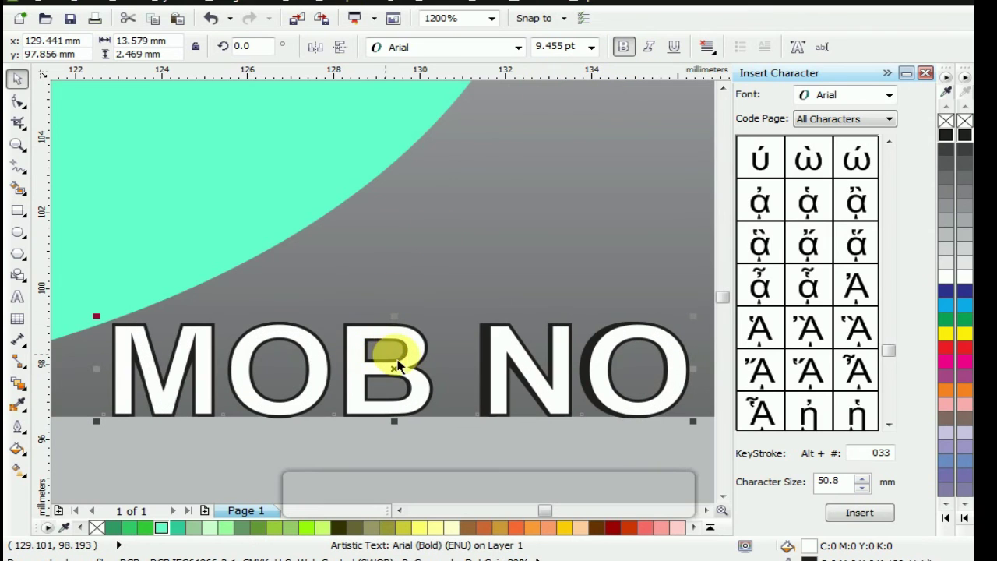
{"action": "left_click_drag", "start_coordinate": [400, 317], "coordinate": [399, 327]}
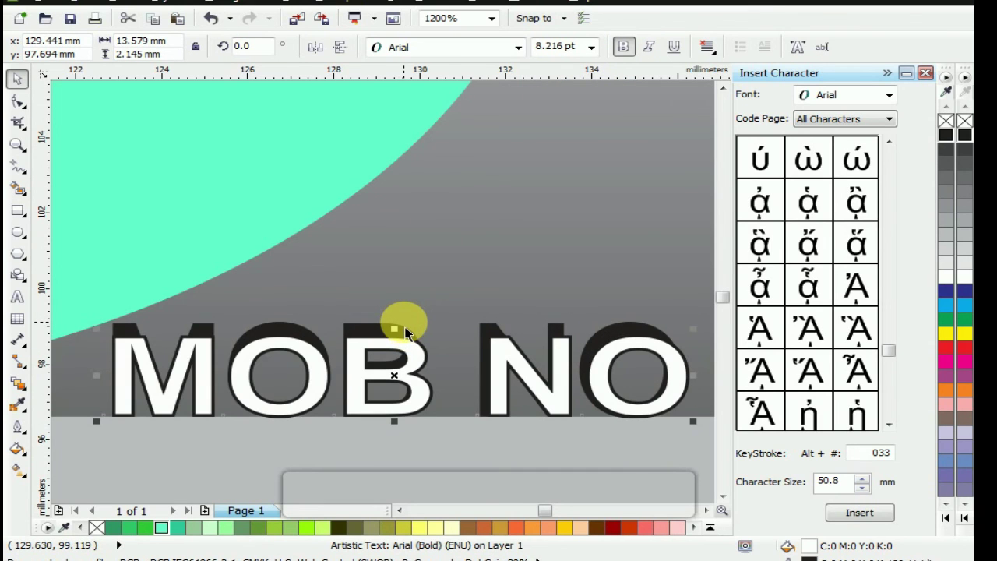
{"action": "key", "text": "shift+F4"}
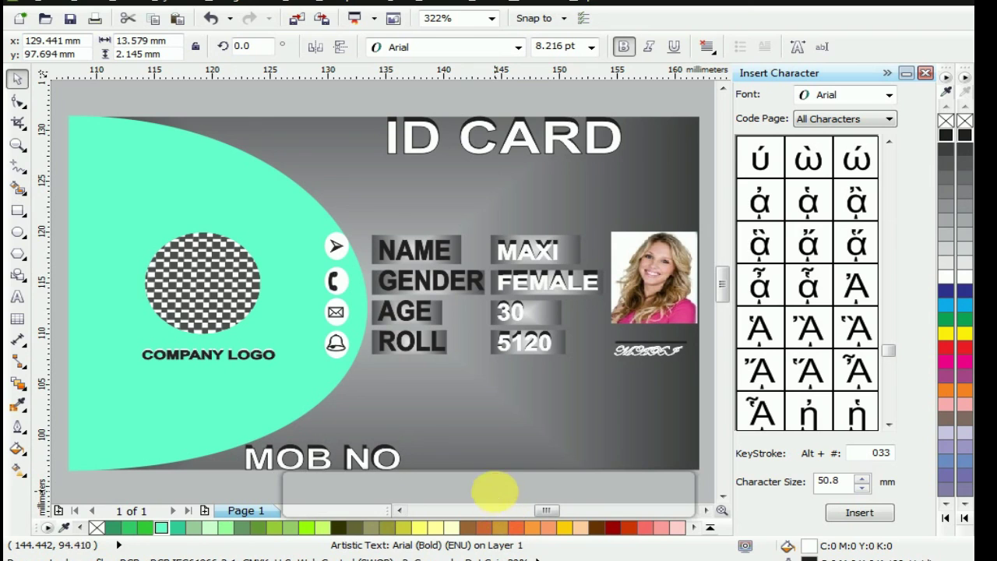
{"action": "left_click", "coordinate": [495, 490]}
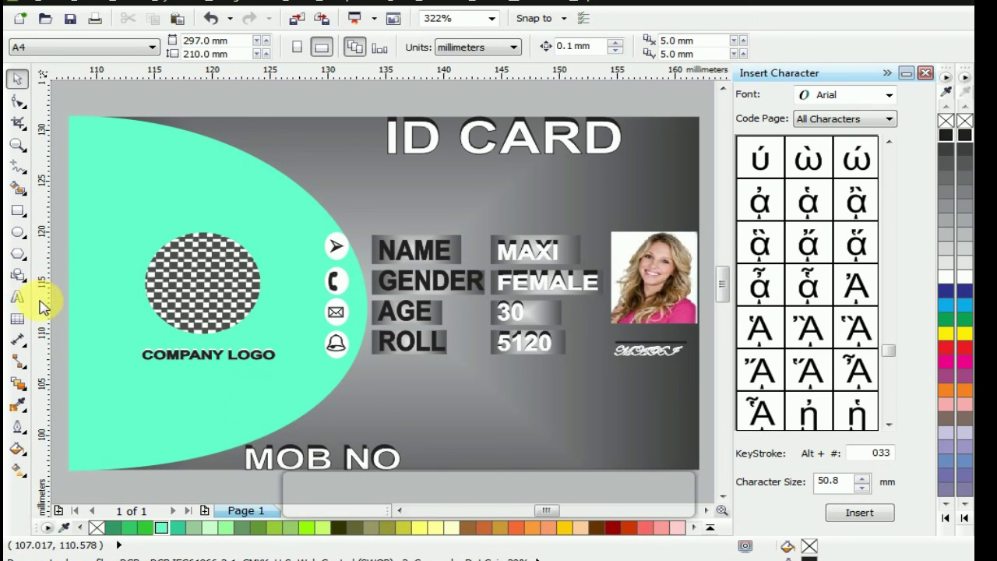
Type the mobile phone number as new text to the right of the MOB NO label
{"action": "left_click", "coordinate": [17, 296]}
{"action": "left_click", "coordinate": [447, 458]}
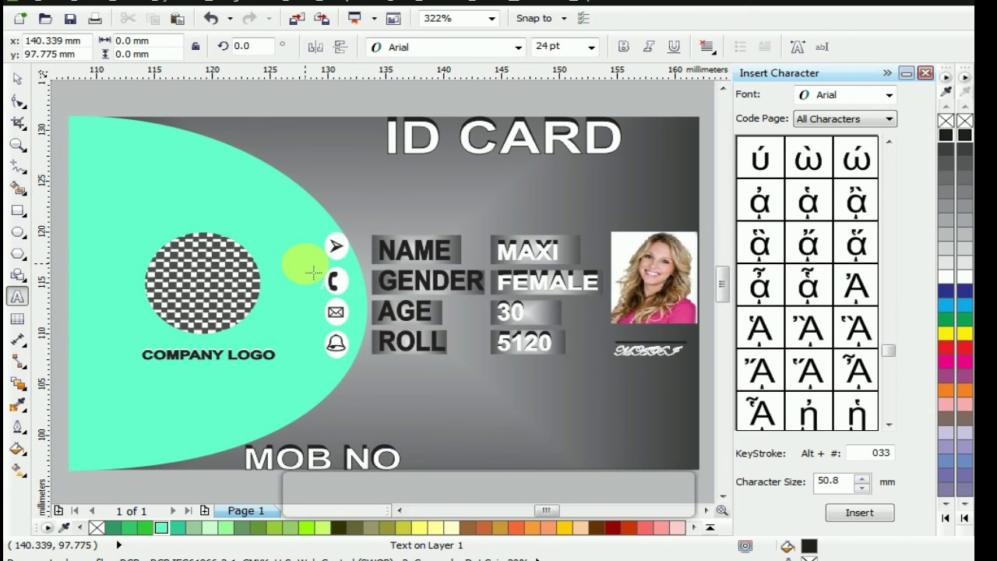
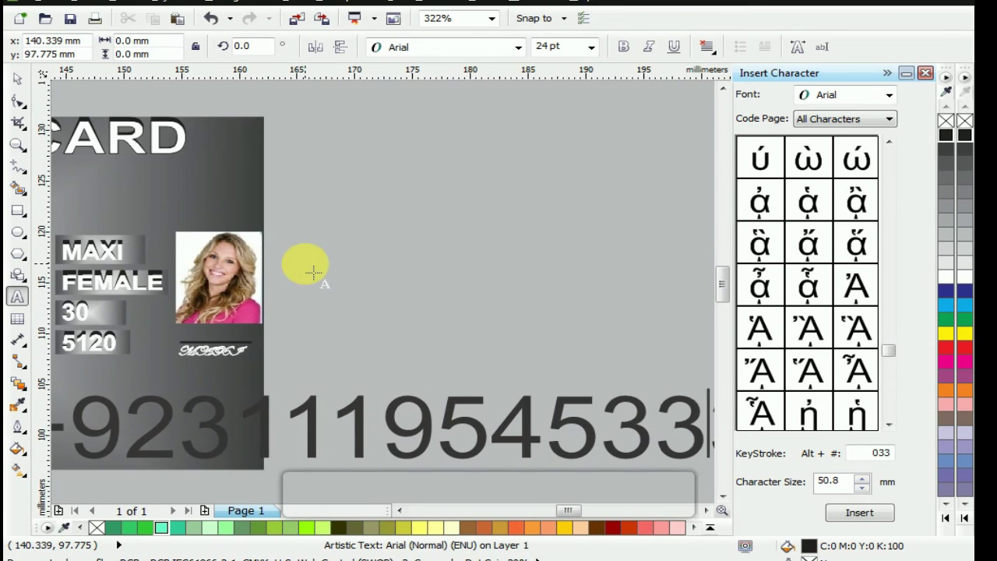
Shrink the phone number to about 8 pt and place it beside MOB NO
{"action": "left_click", "coordinate": [17, 81]}
{"action": "key", "text": "F4"}
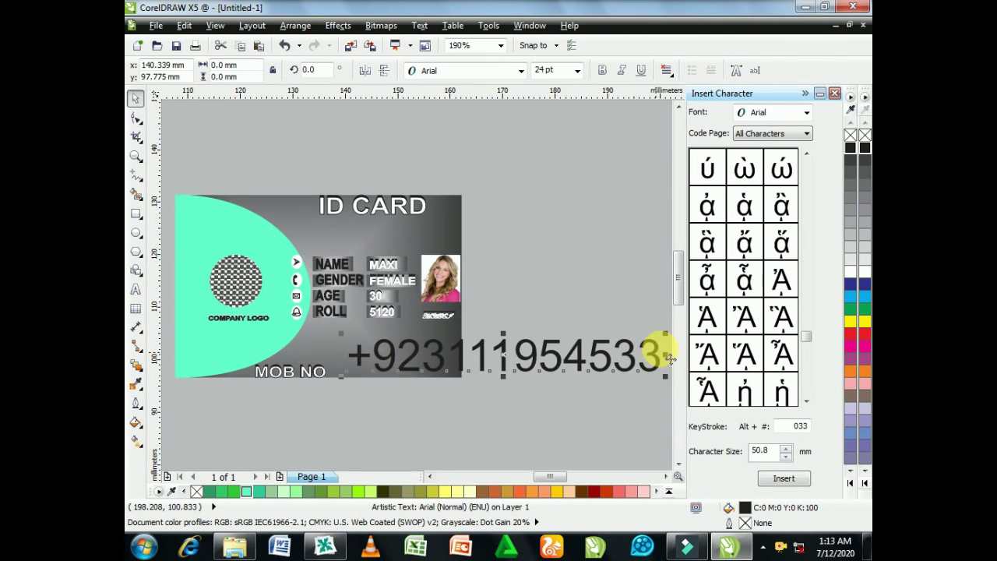
{"action": "left_click_drag", "start_coordinate": [666, 334], "coordinate": [646, 343]}
{"action": "left_click_drag", "start_coordinate": [507, 362], "coordinate": [365, 371]}
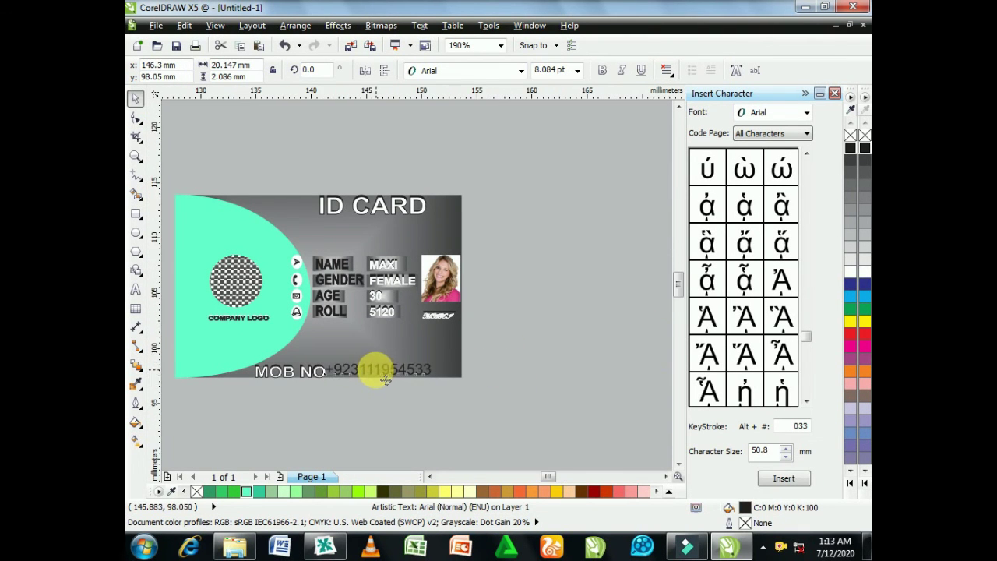
{"action": "scroll", "coordinate": [364, 371], "scroll_direction": "up", "scroll_amount": 2}
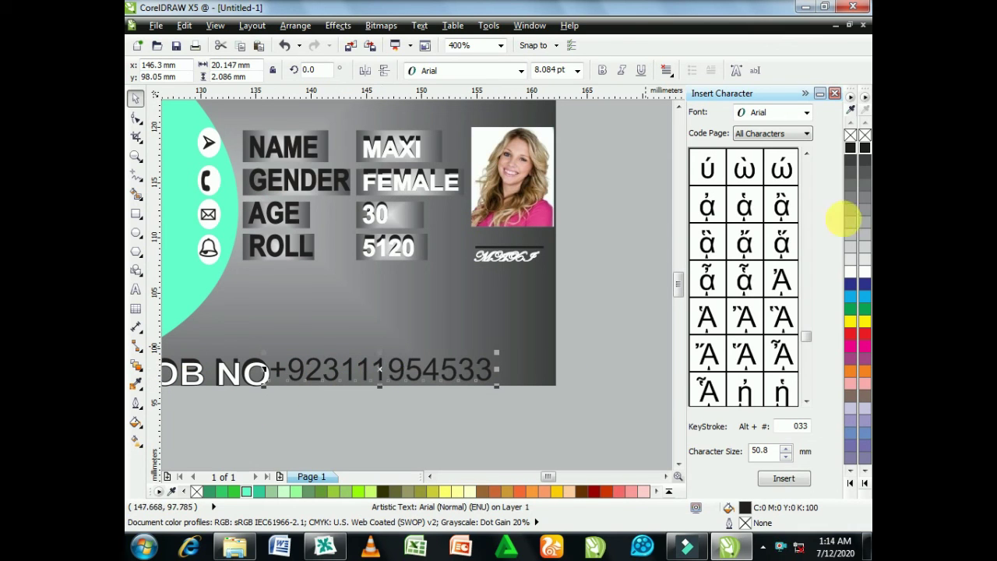
Give the phone number a black outline and make it bold
{"action": "right_click", "coordinate": [851, 149]}
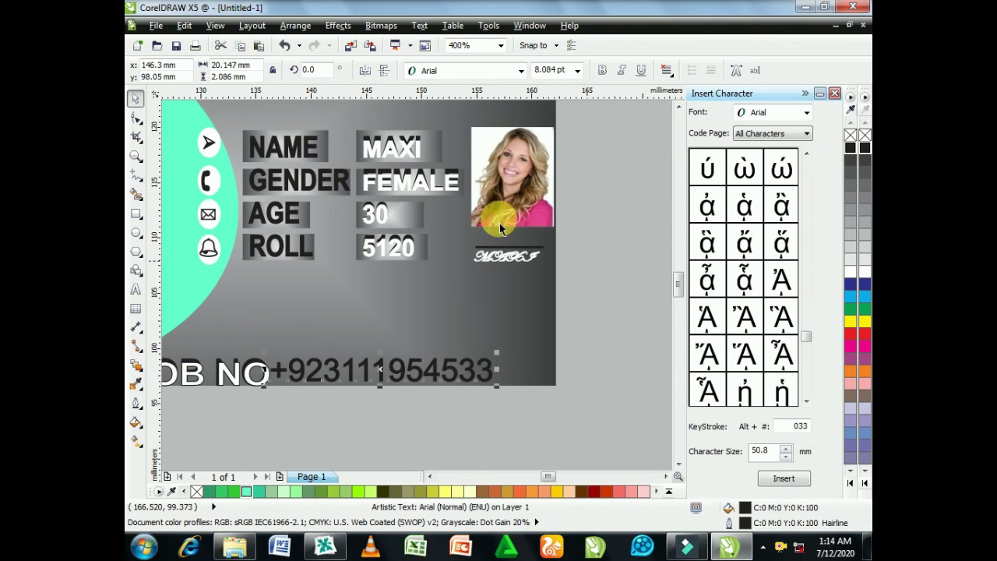
{"action": "left_click", "coordinate": [600, 71]}
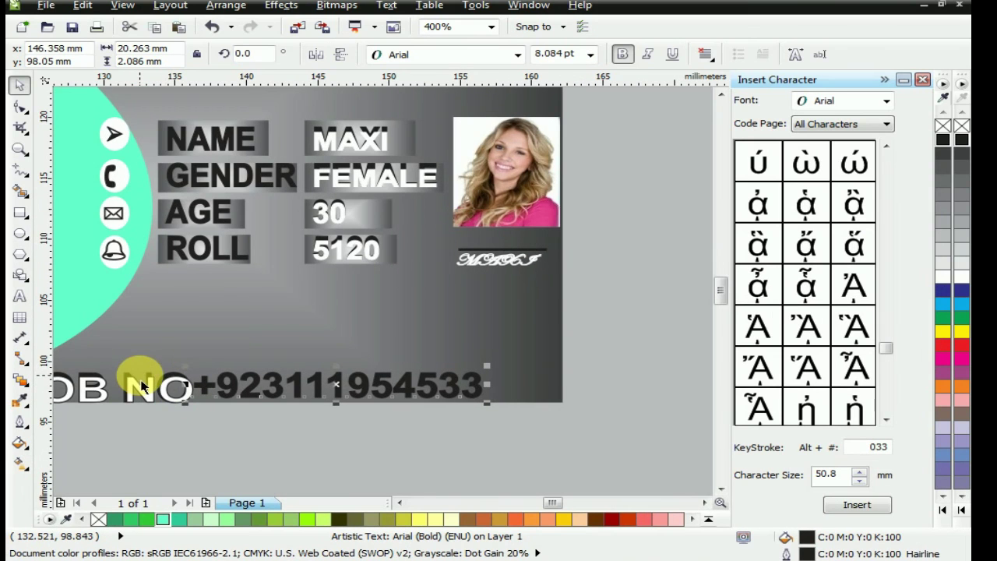
{"action": "scroll", "coordinate": [140, 384], "scroll_direction": "down", "scroll_amount": 1}
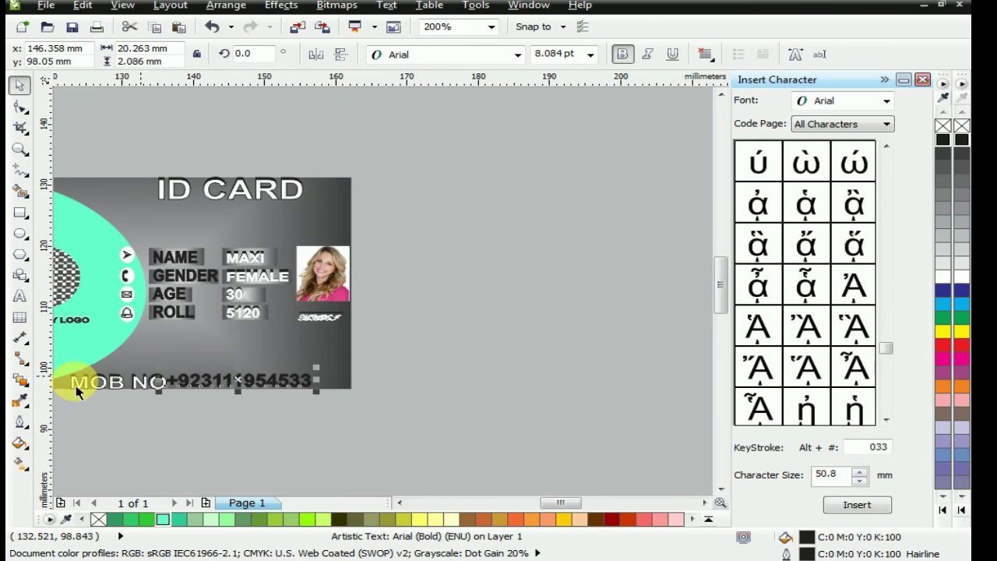
Nudge the MOB NO label up slightly
{"action": "left_click", "coordinate": [86, 441]}
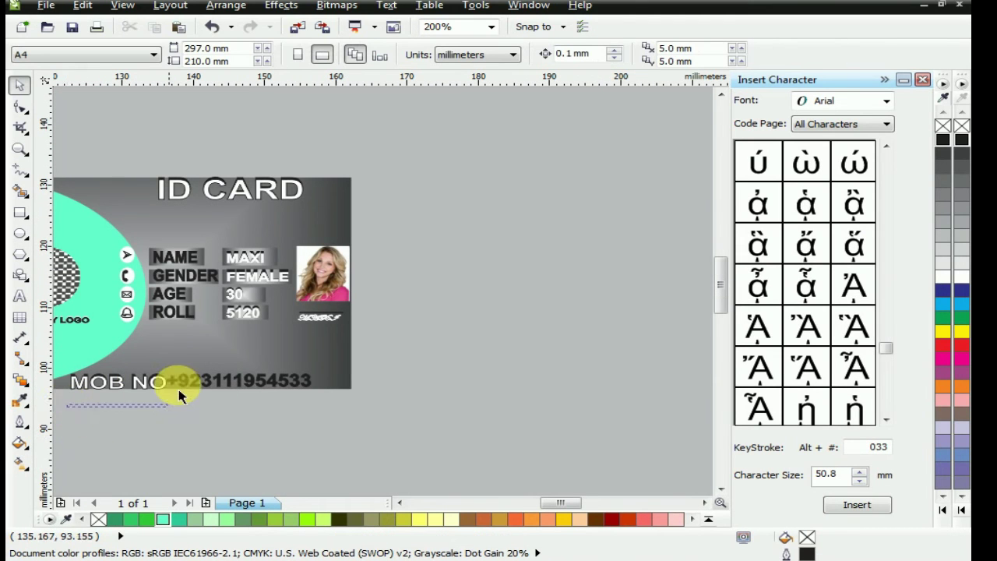
{"action": "left_click", "coordinate": [185, 365]}
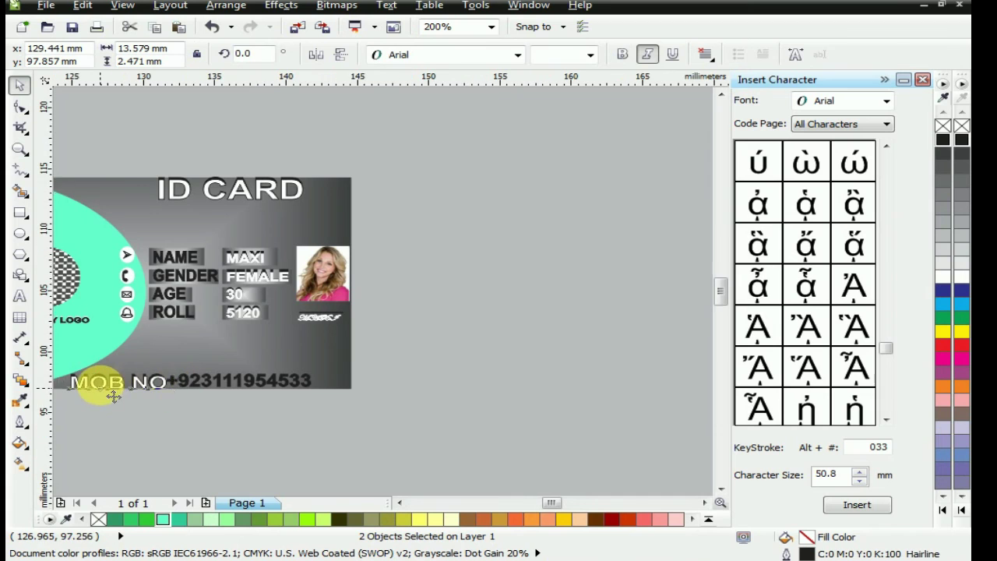
{"action": "scroll", "coordinate": [111, 387], "scroll_direction": "up", "scroll_amount": 1}
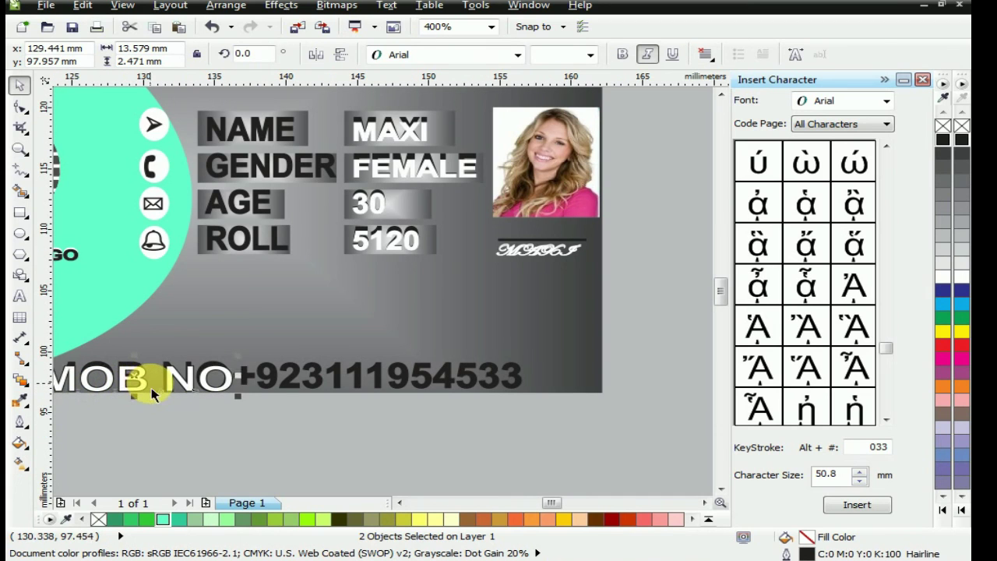
{"action": "key", "text": "Up"}
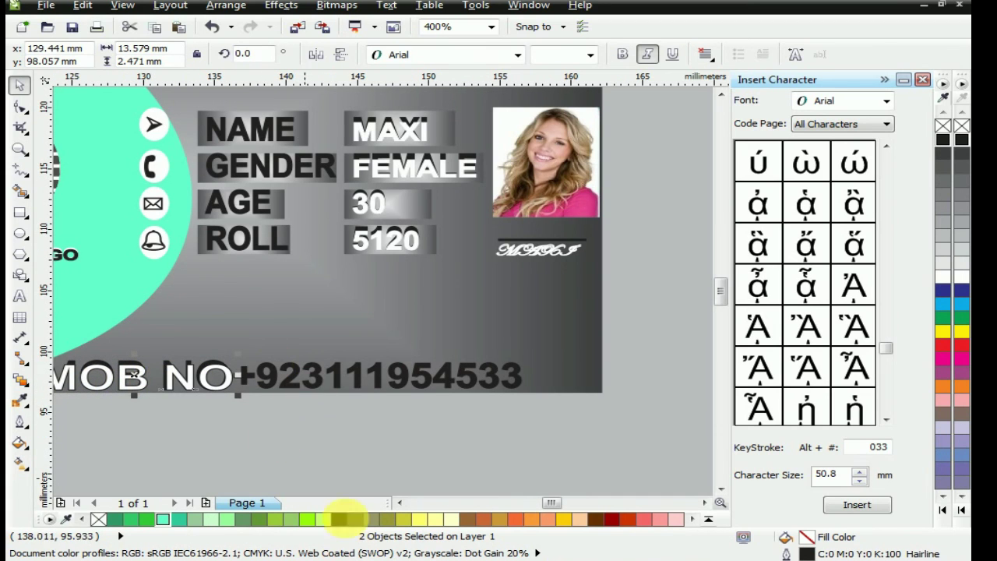
Fill the phone number white and shrink it vertically to about 70%
{"action": "left_click", "coordinate": [343, 387]}
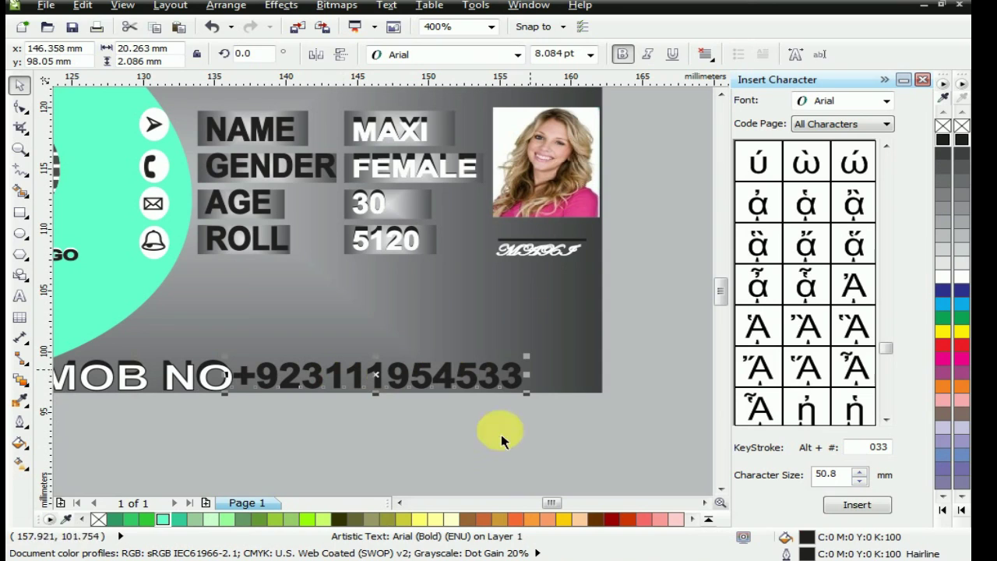
{"action": "left_click", "coordinate": [501, 433]}
{"action": "left_click", "coordinate": [520, 387]}
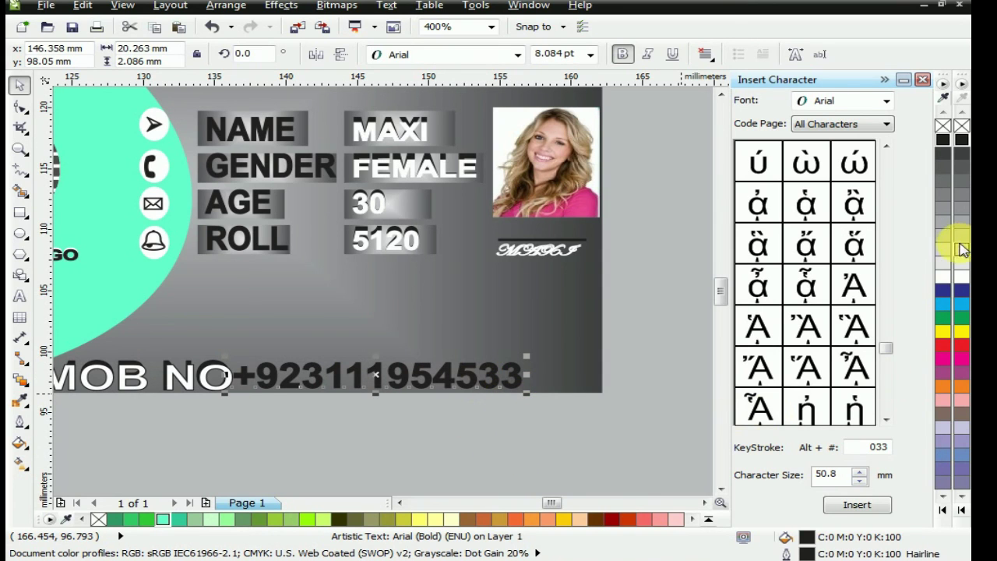
{"action": "left_click", "coordinate": [943, 277]}
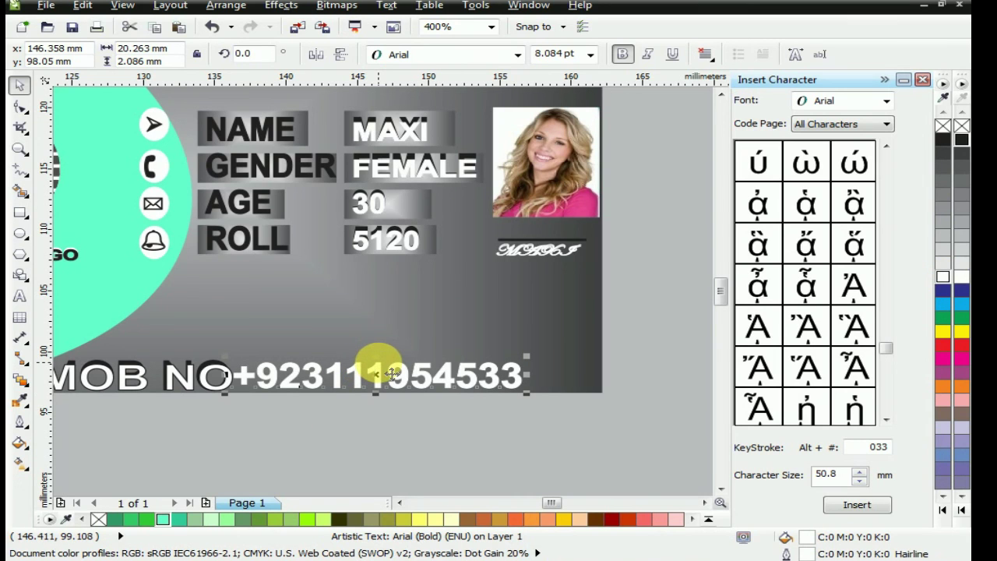
{"action": "mouse_move", "coordinate": [393, 370]}
{"action": "left_mouse_down"}
{"action": "mouse_move", "coordinate": [382, 364]}
{"action": "mouse_move", "coordinate": [385, 374]}
{"action": "left_mouse_up"}
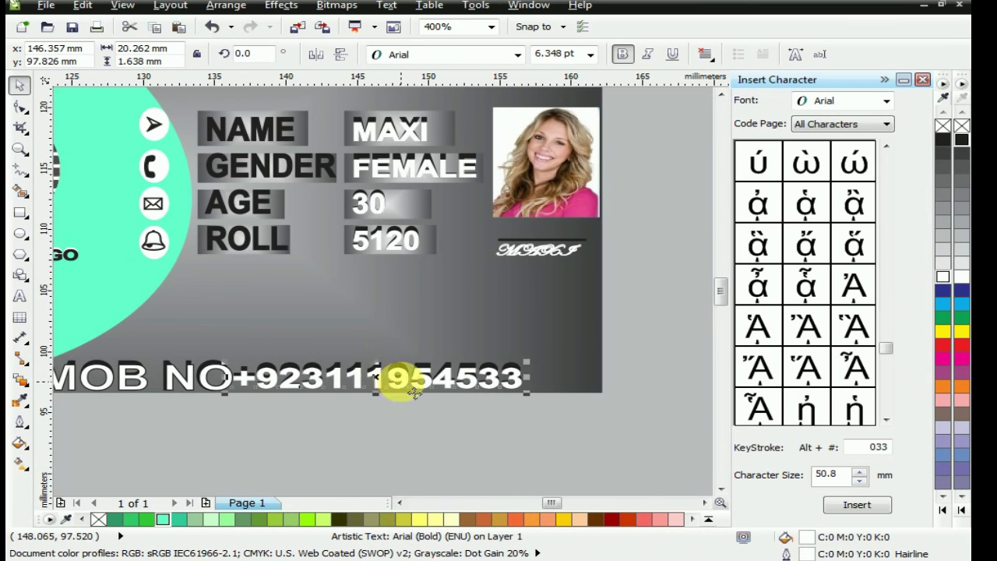
Zoom out and preview the finished ID card full screen
{"action": "key", "text": "F4"}
{"action": "left_click", "coordinate": [233, 108]}
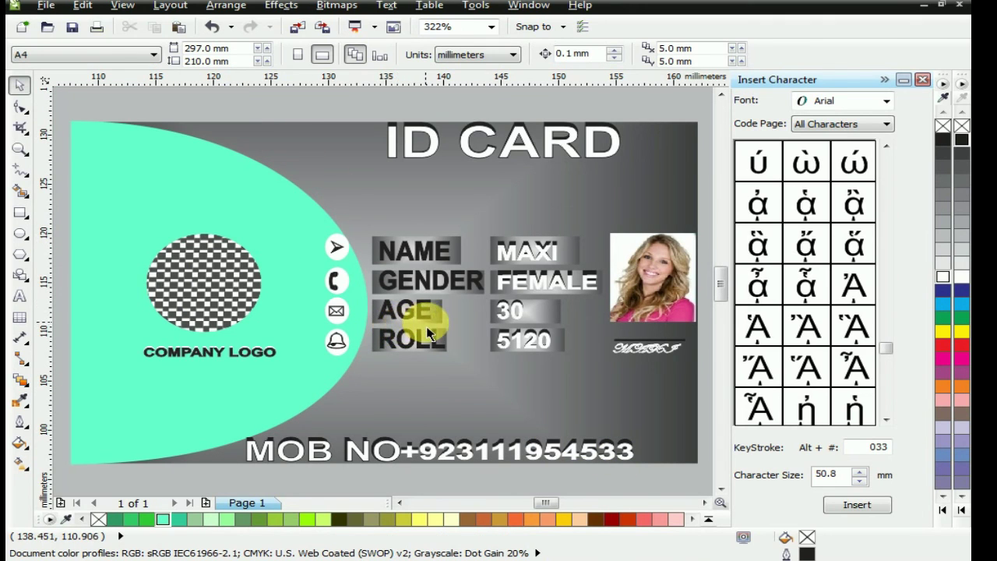
{"action": "key", "text": "F9"}
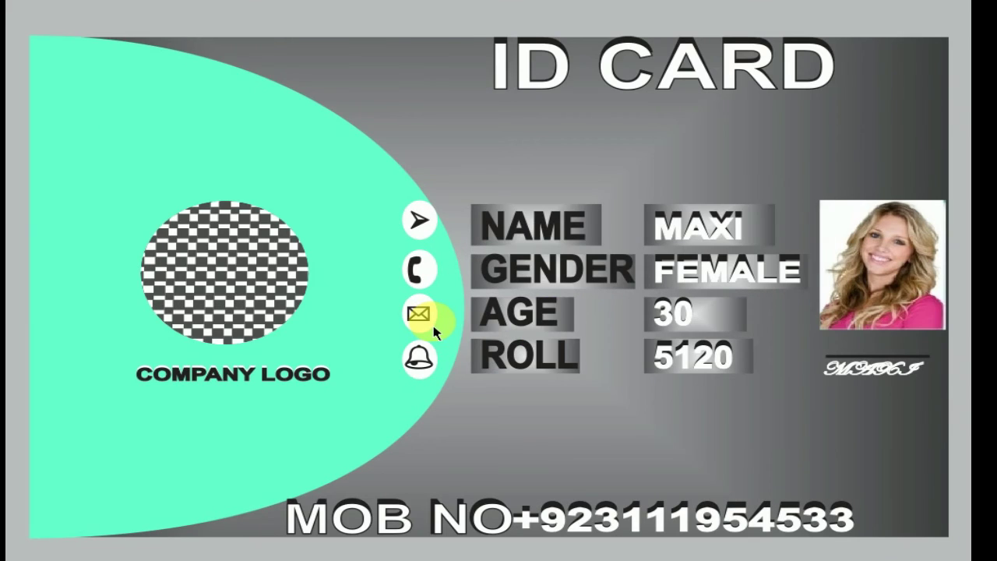